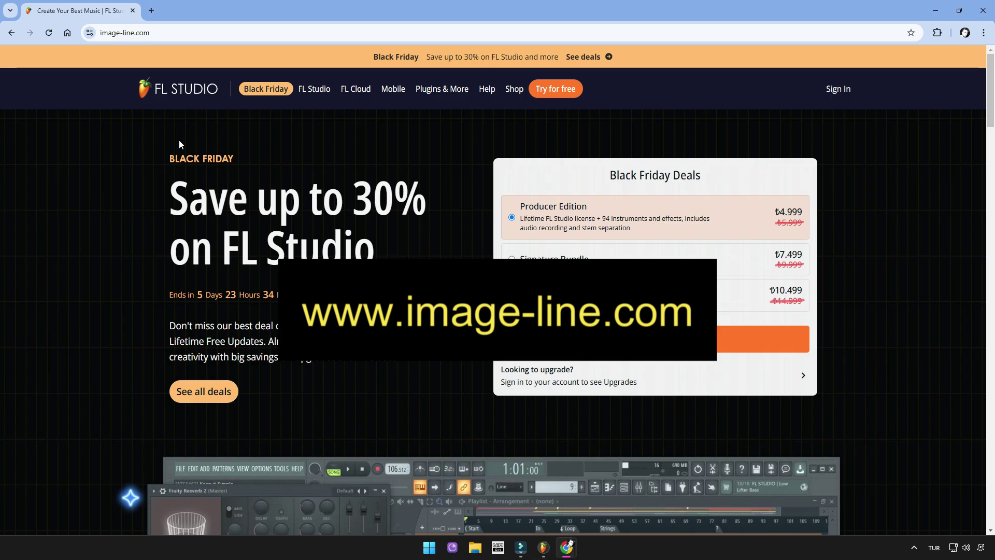
Download the Windows installer of the FL Studio free trial from the Image-Line website.
left_click(555, 92)
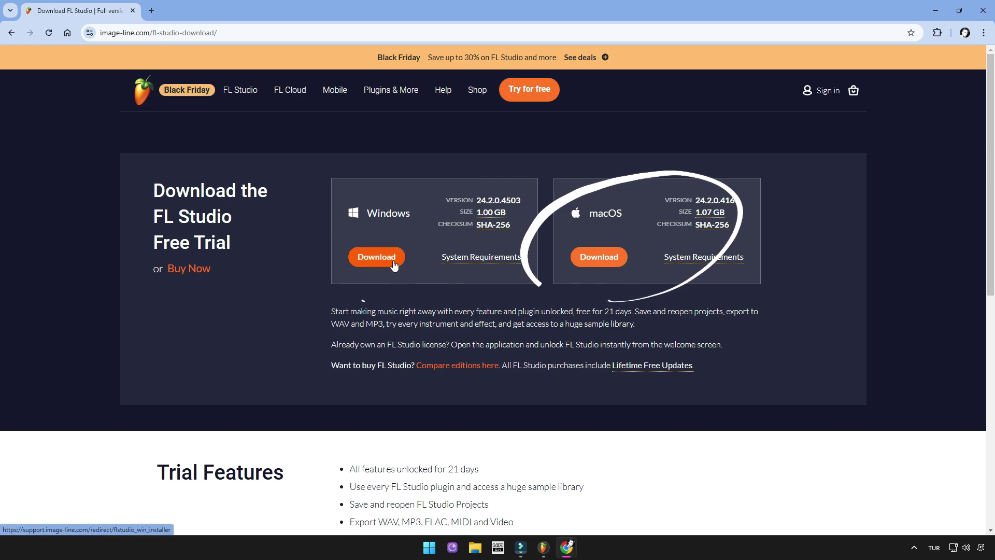
left_click(376, 261)
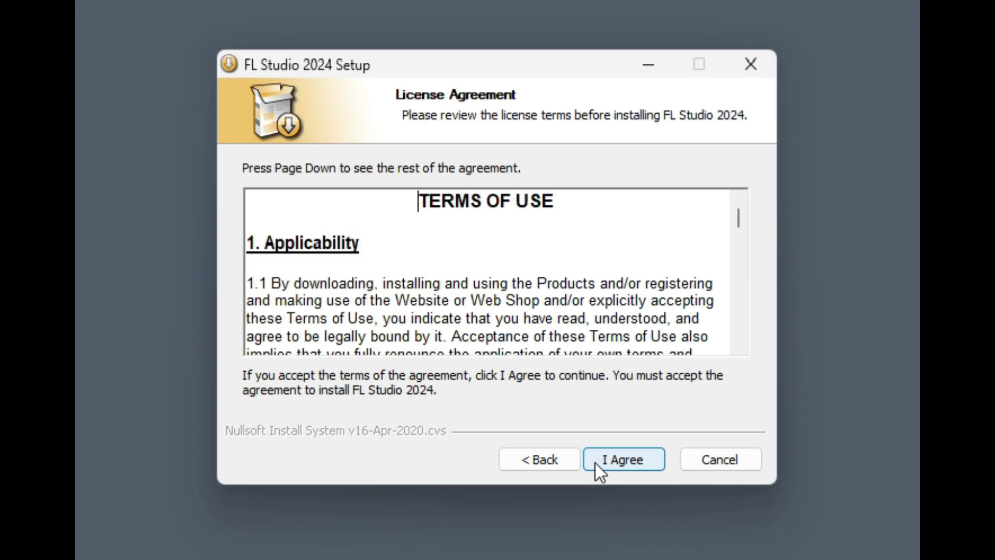
Accept the license and install FL Studio 2024 for all users with the preselected components and default program and VST2 folders.
left_click(595, 463)
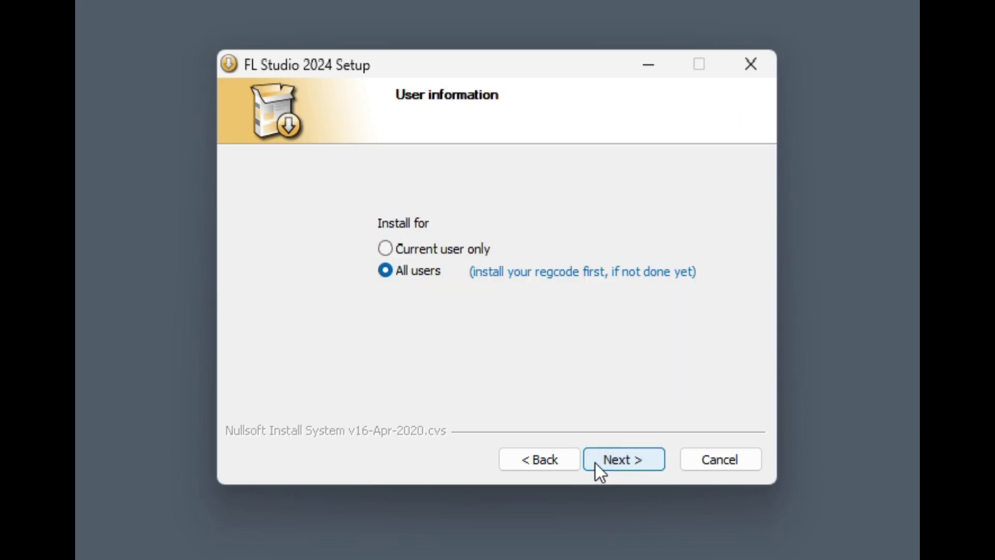
left_click(595, 464)
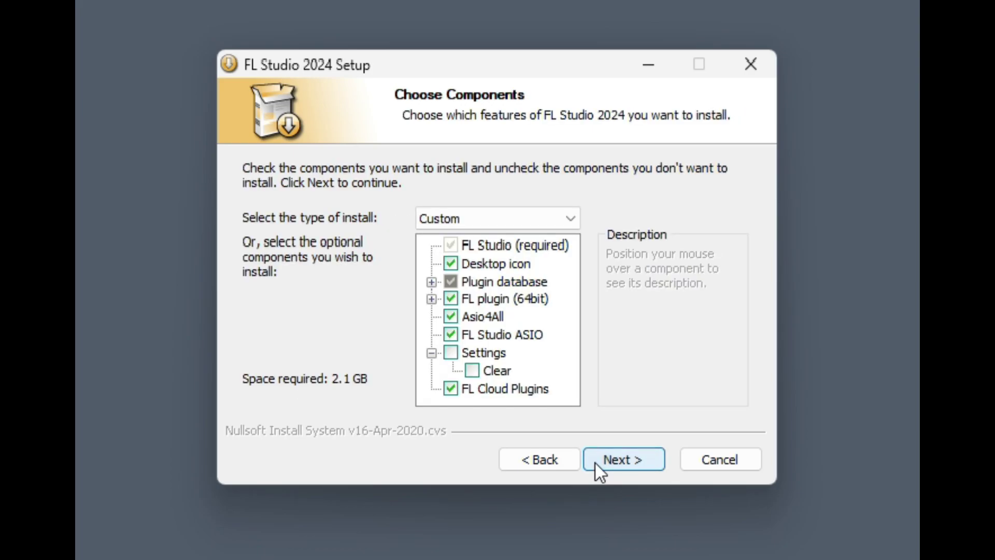
left_click(595, 463)
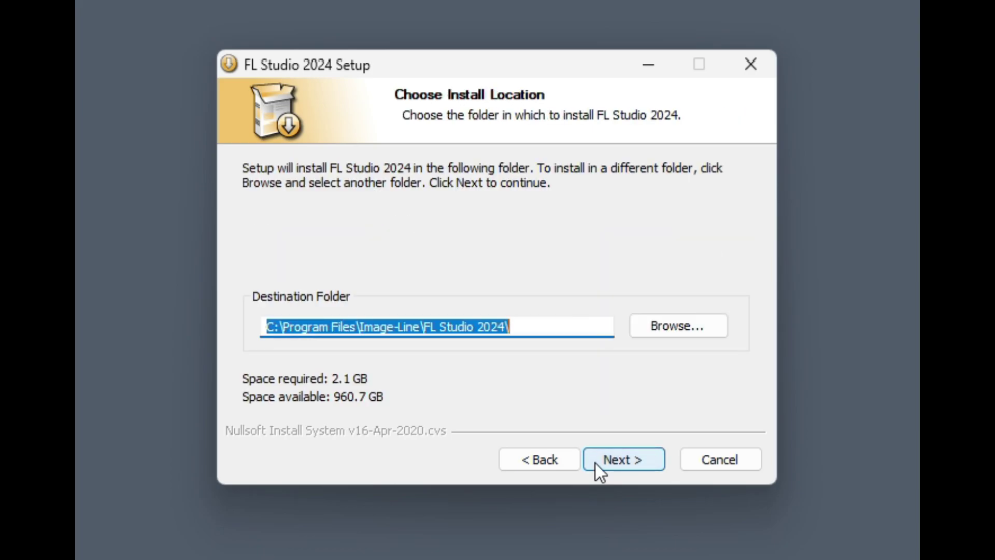
left_click(596, 463)
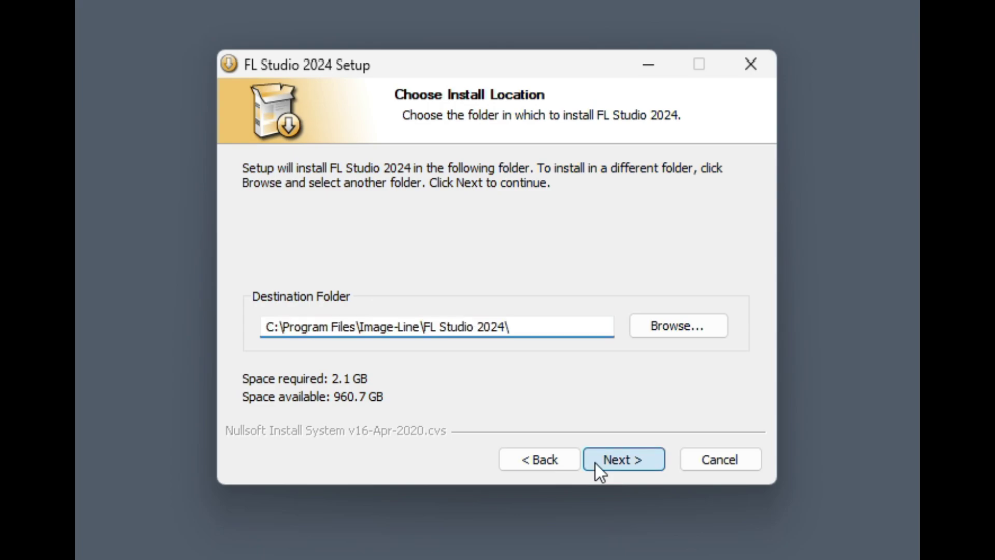
left_click(596, 463)
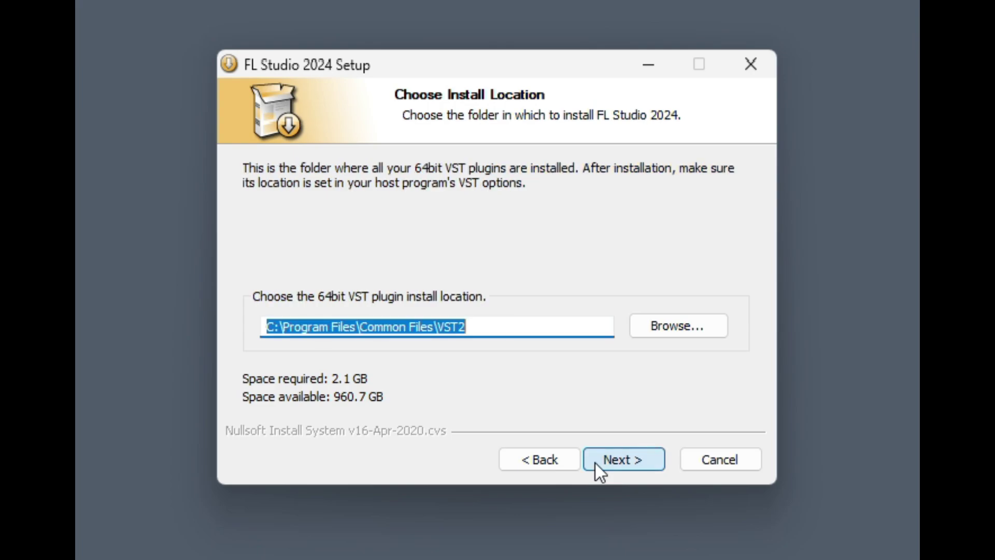
left_click(595, 463)
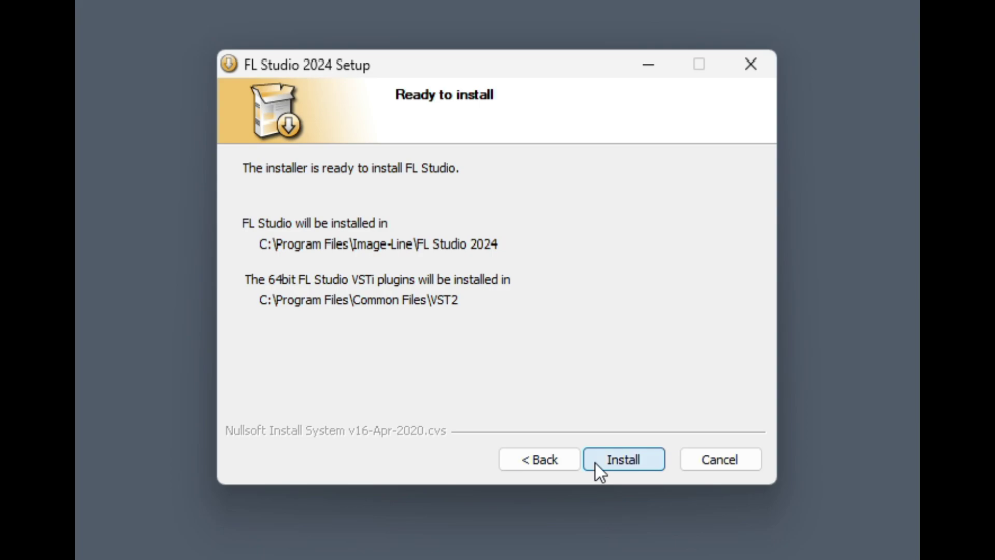
left_click(595, 463)
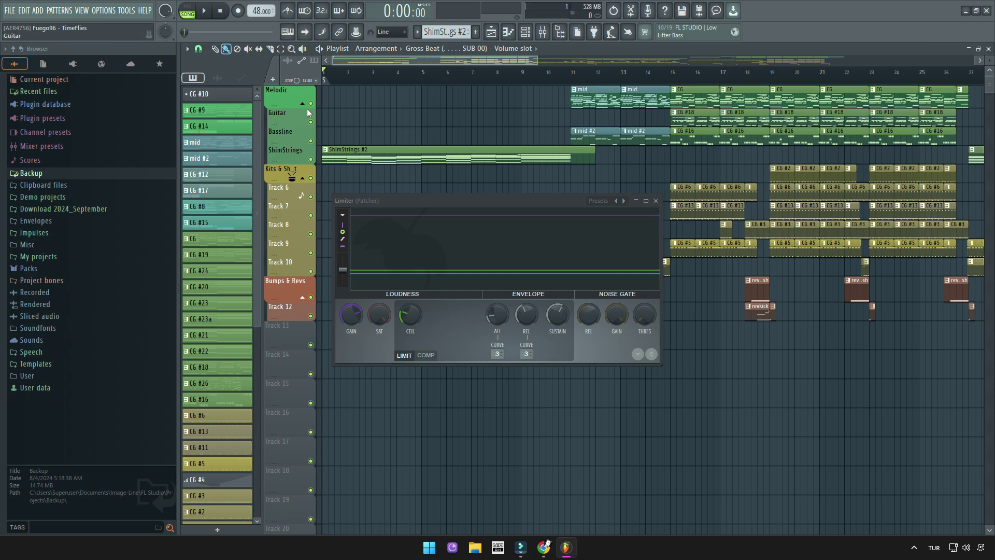
Start a new Basic 808 with limiter project and apply the Default toolbar preset.
left_click(10, 10)
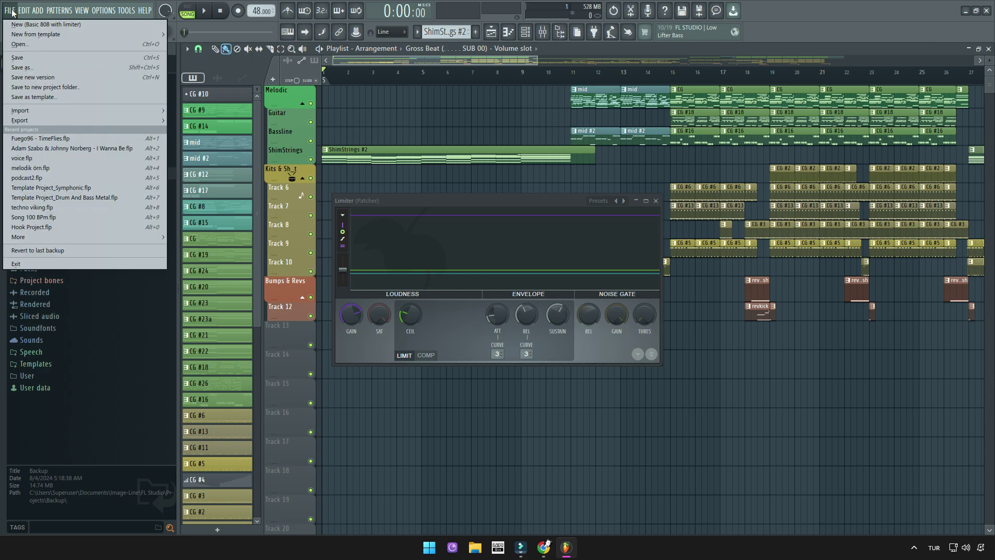
left_click(45, 23)
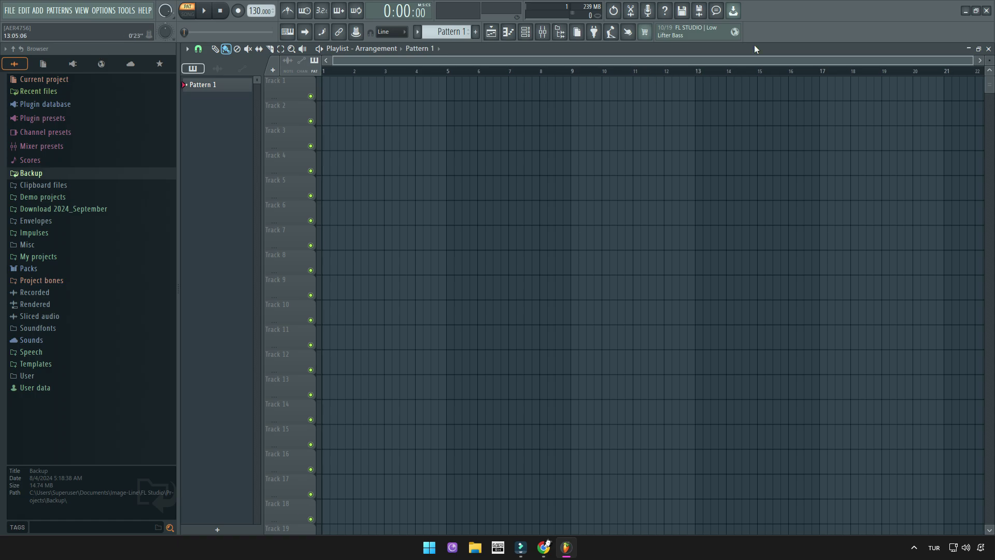
right_click(780, 15)
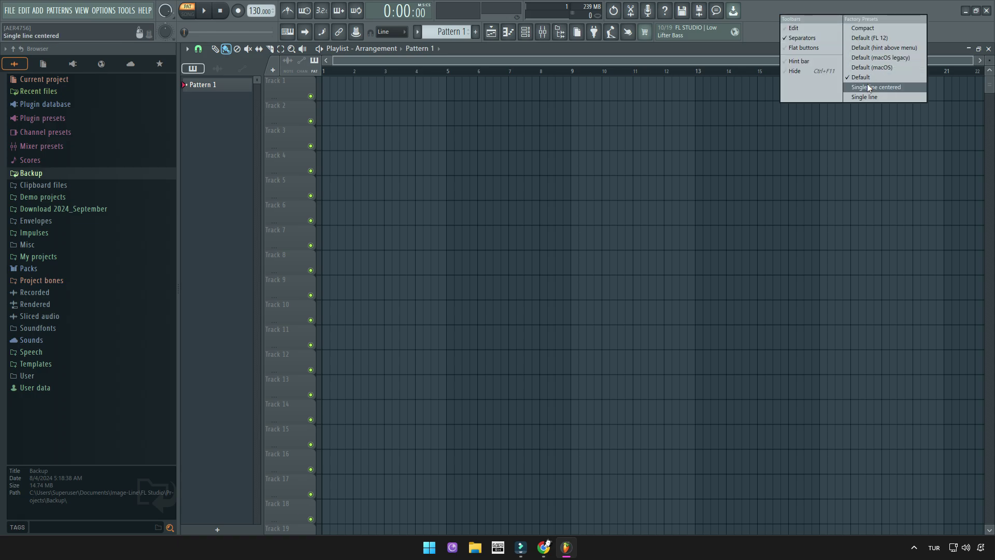
left_click(882, 77)
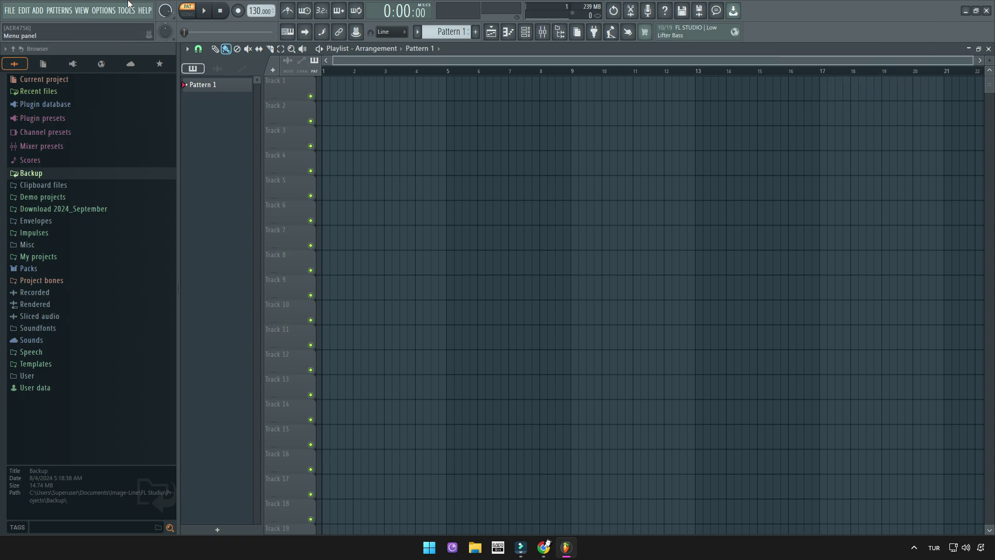
Save the project to the Desktop as "çalışma 1", skipping the project folder setup.
left_click(11, 10)
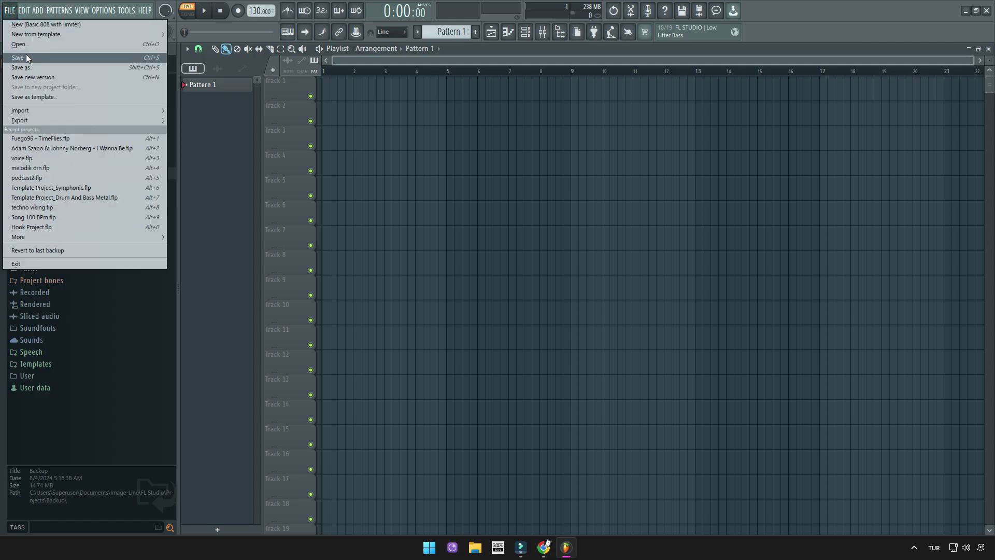
left_click(86, 60)
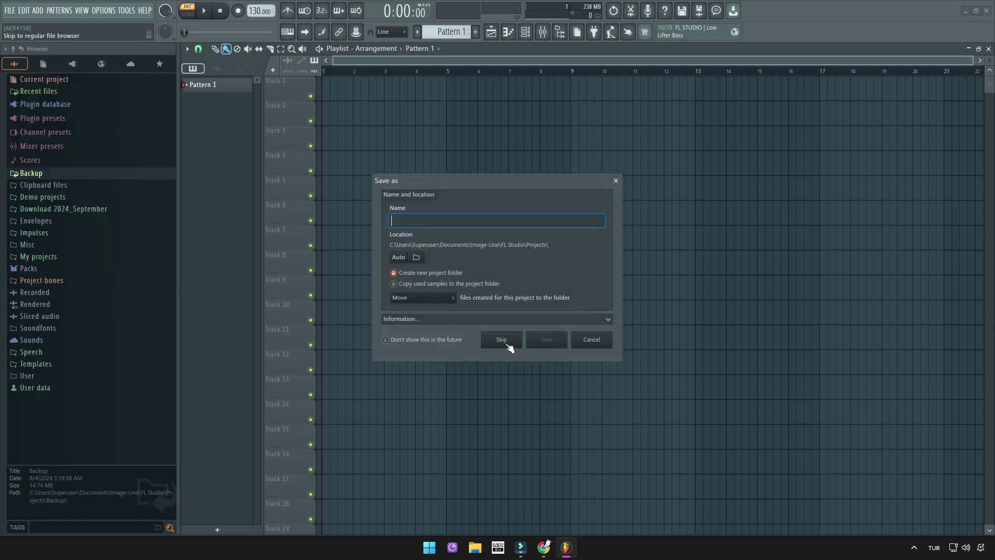
left_click(508, 343)
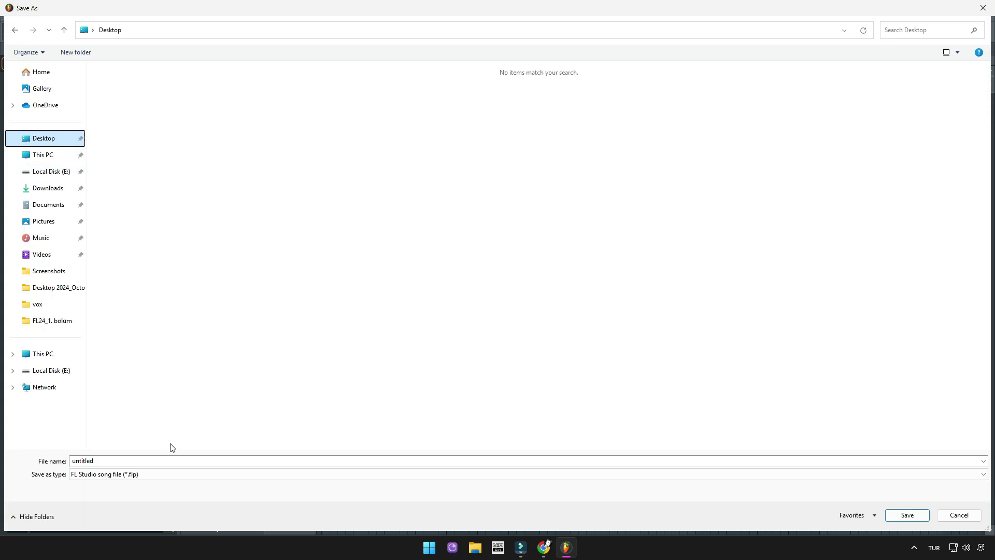
left_click(115, 461)
type("çalış")
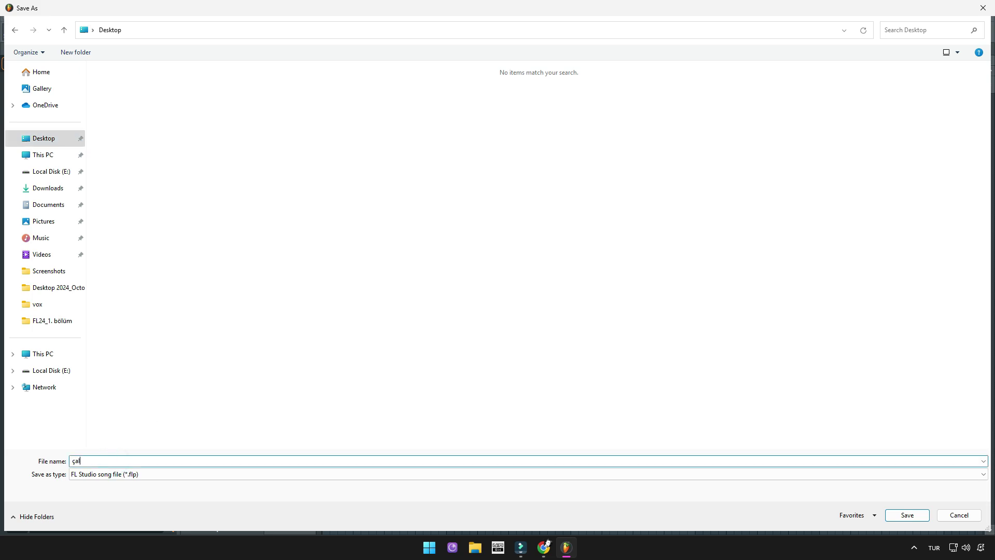
type("ma 1")
left_click(908, 515)
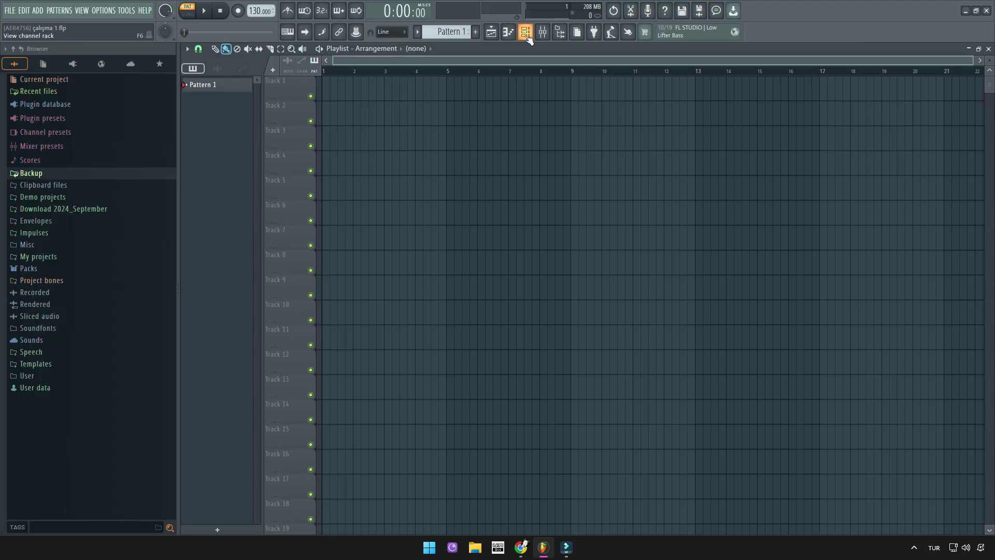
Add a Sakura instrument channel to the channel rack and move its plugin window over the middle of the playlist.
left_click(526, 32)
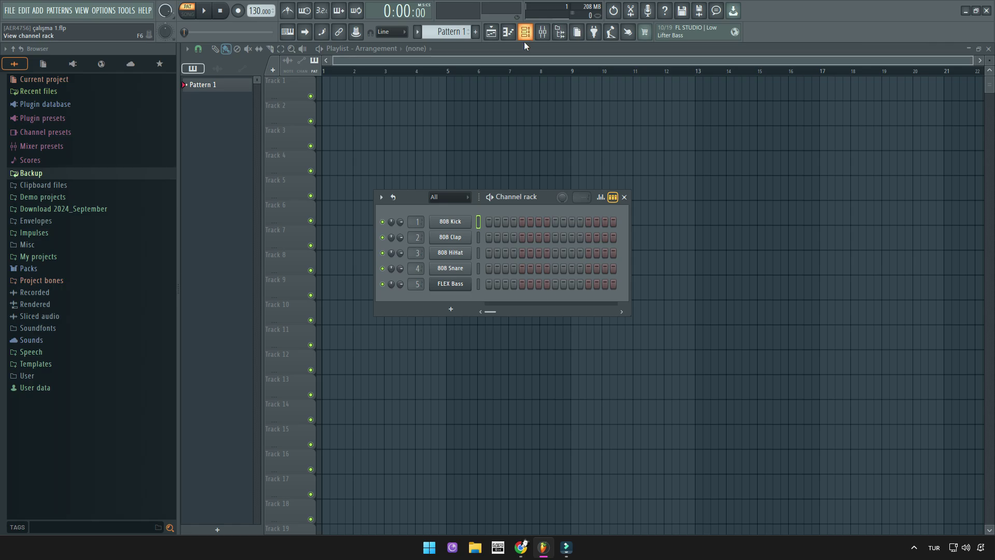
left_click(455, 310)
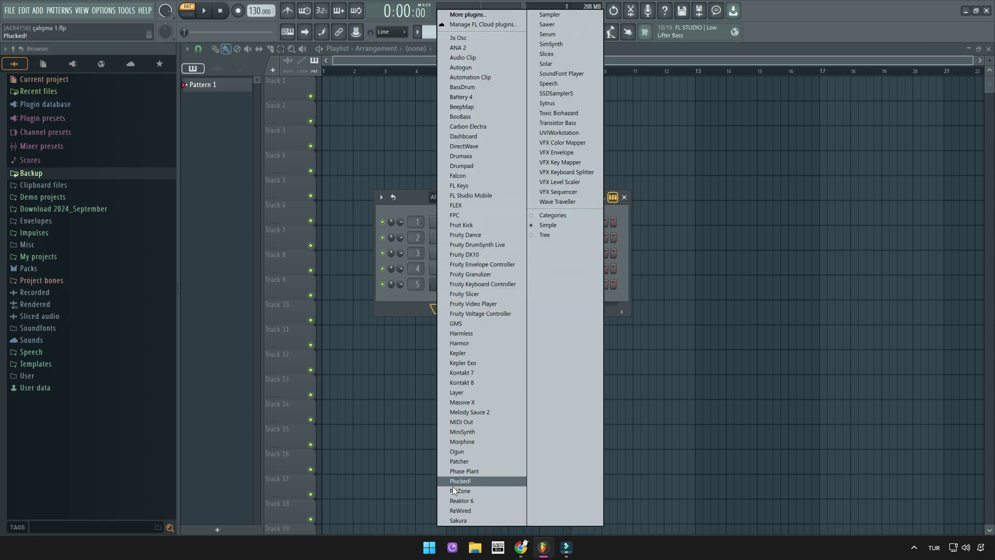
left_click(454, 520)
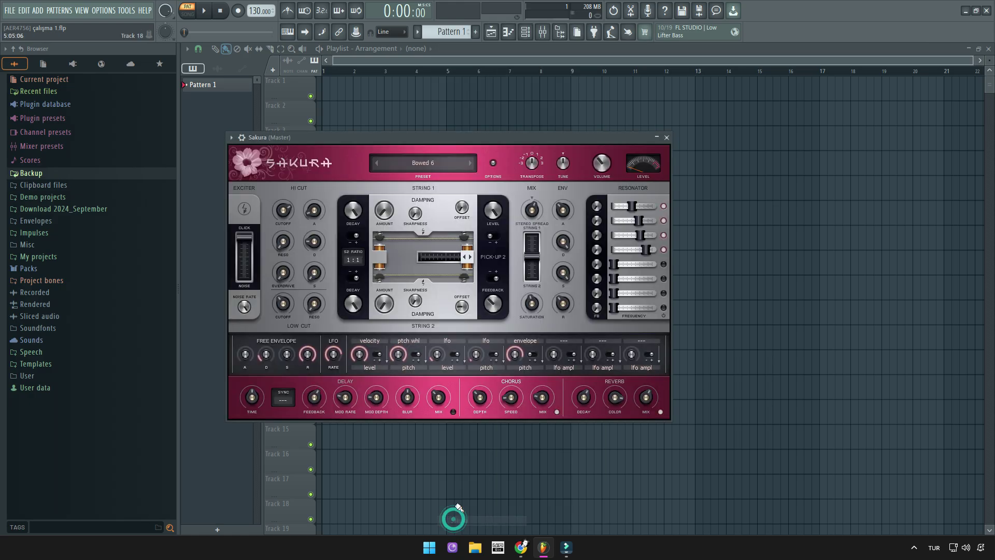
left_click_drag(428, 137, 528, 131)
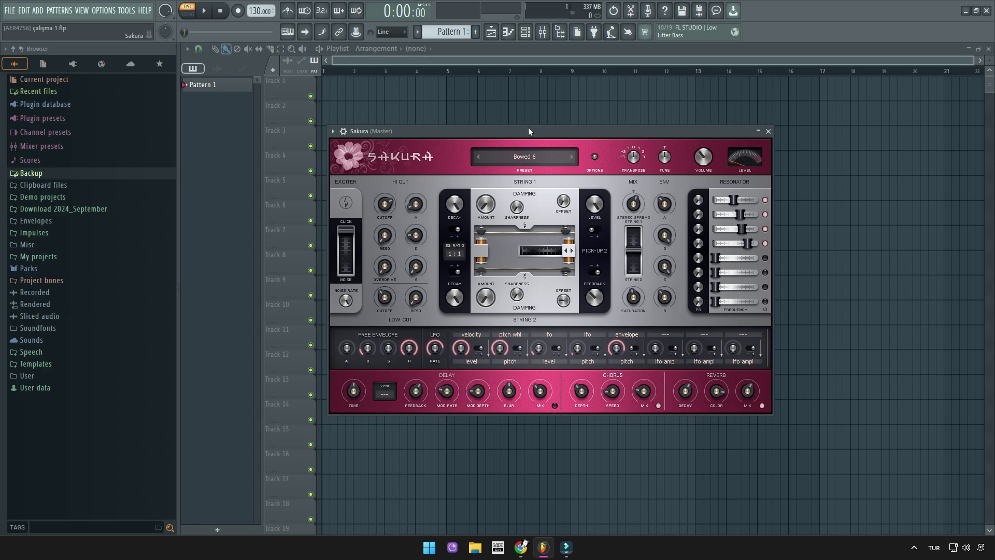
Open the Sakura channel's piano roll and place a C5 note at the start of bar 1.
left_click(525, 32)
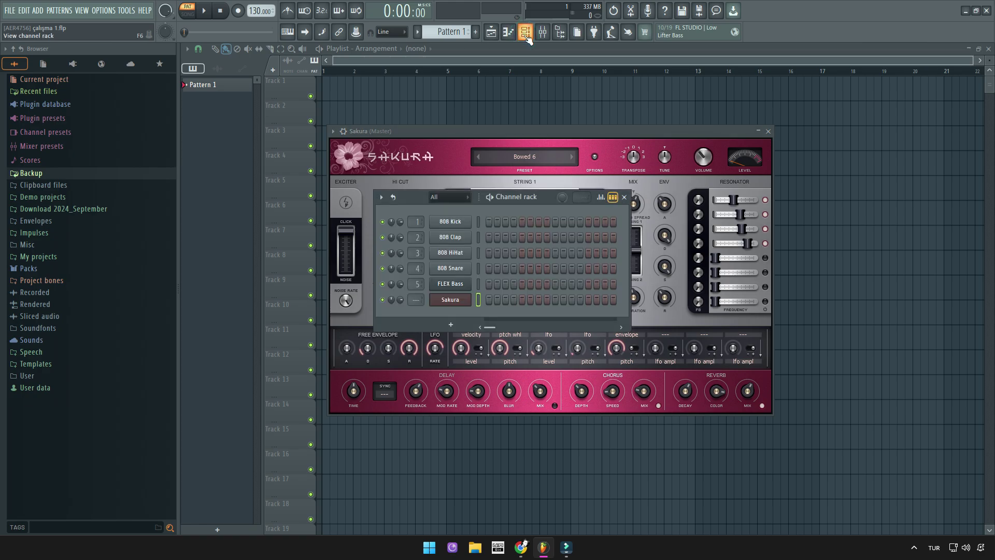
right_click(465, 298)
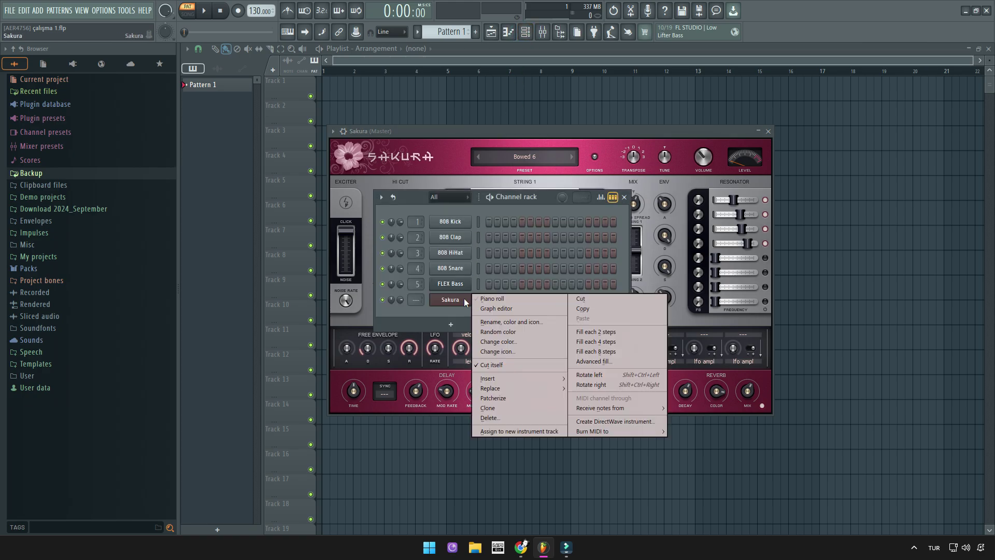
left_click(501, 299)
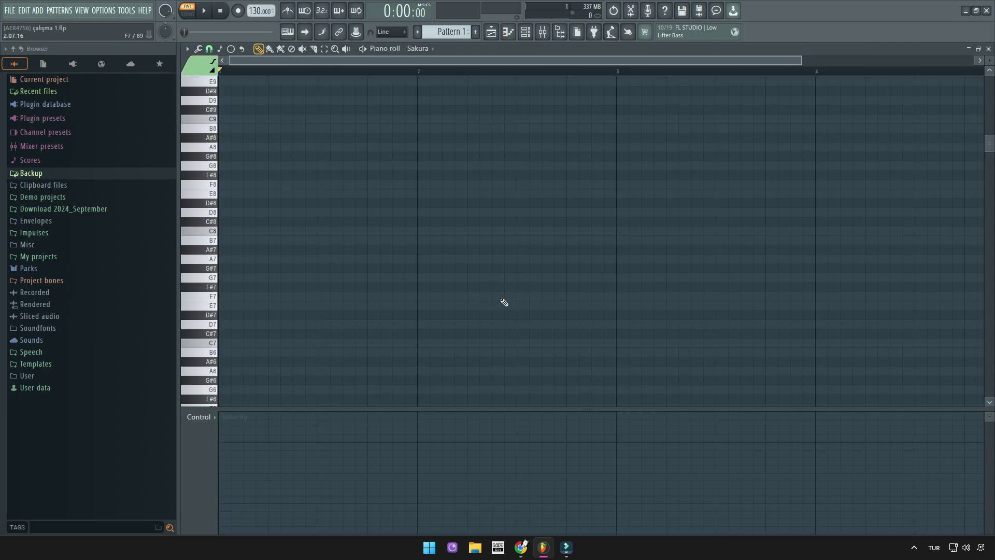
scroll(504, 302, "down", 5)
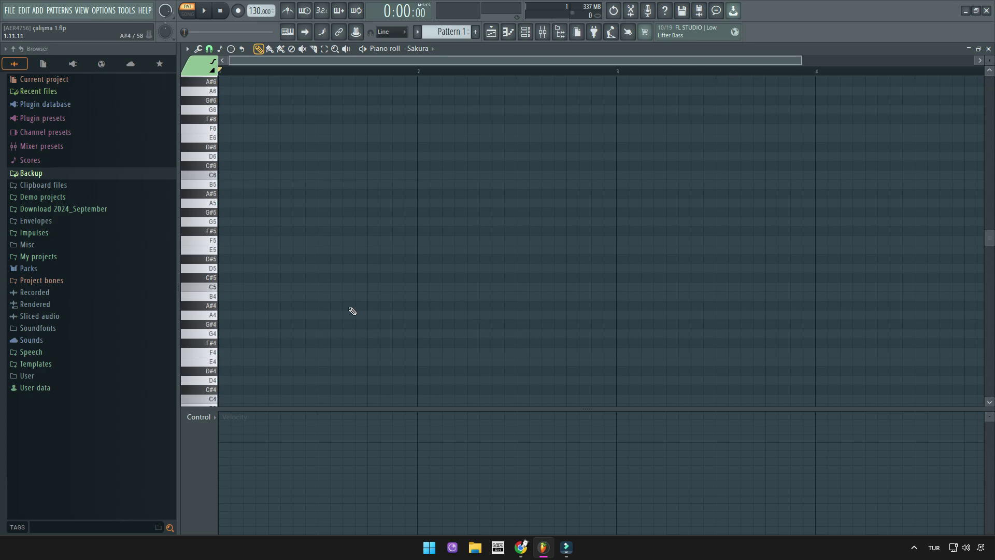
left_click(224, 287)
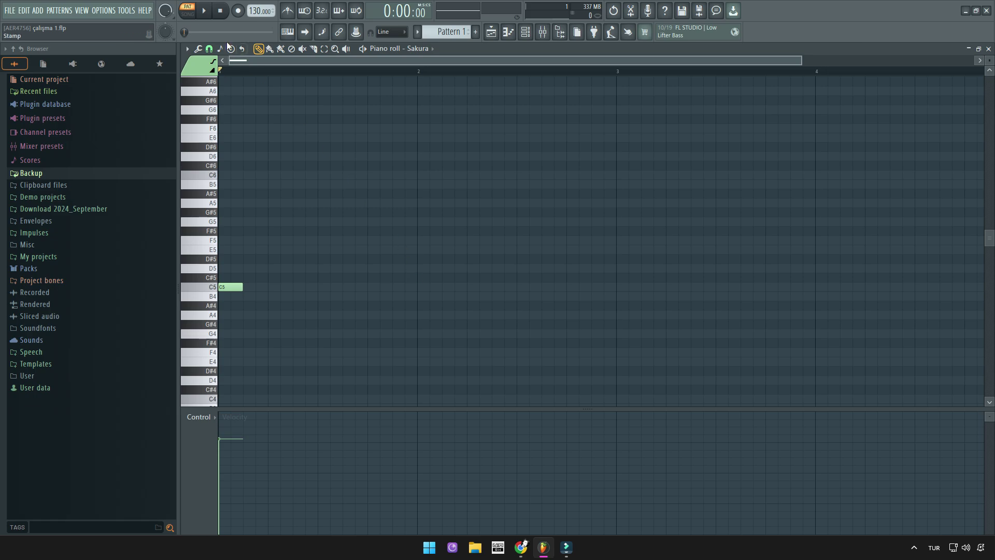
Play, pause and resume the pattern to hear the C5 note, rewind to the start and stop playback.
left_click(205, 11)
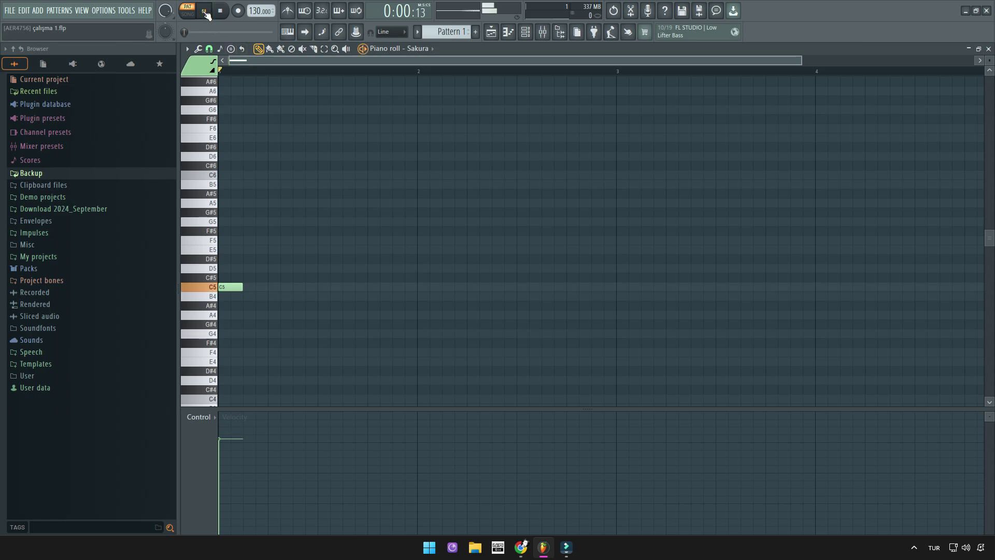
left_click(205, 11)
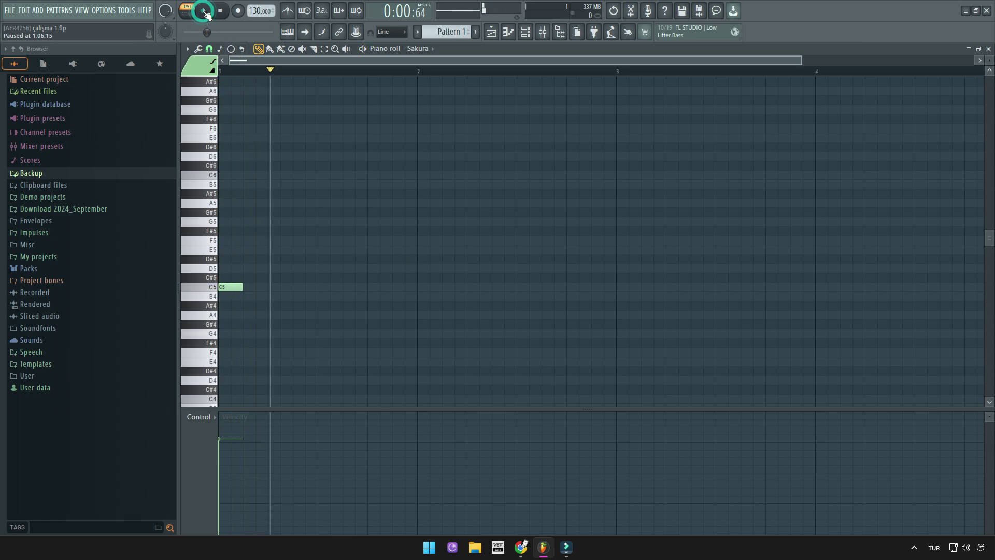
key("space")
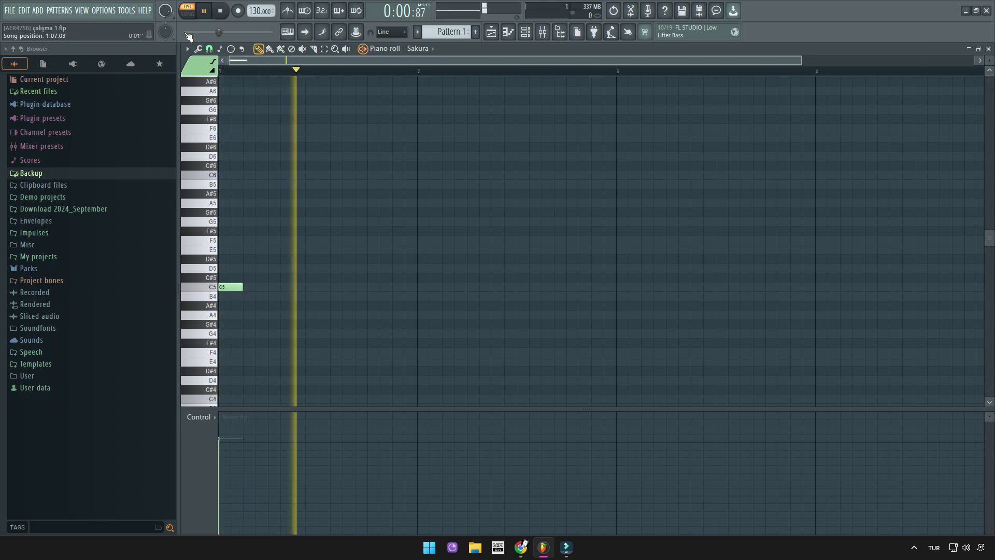
left_click(188, 35)
key("space")
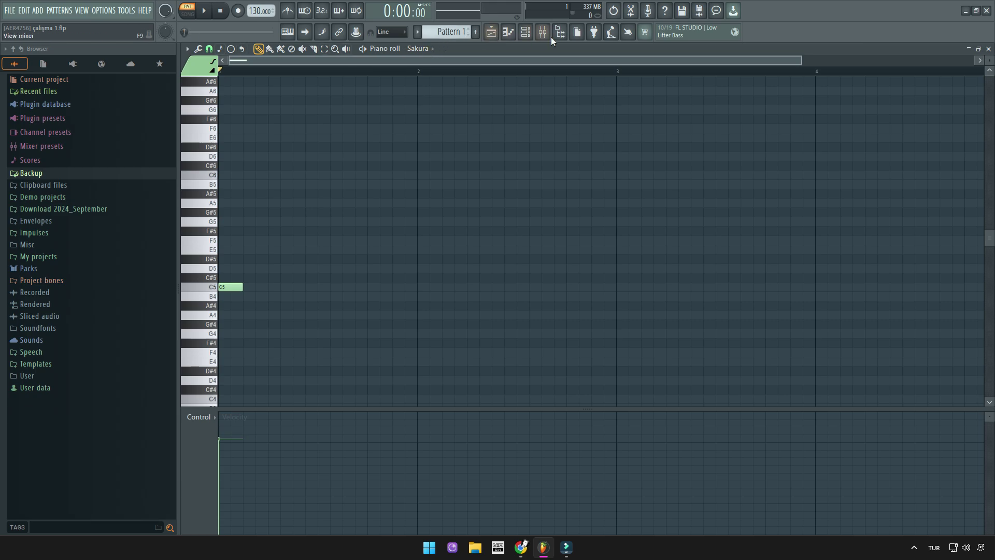
Open Sakura's preset library and audition ATM CreepShow FG and ATM Evil Medievel FG from the Atmosphere bank with the pattern playing.
left_click(528, 33)
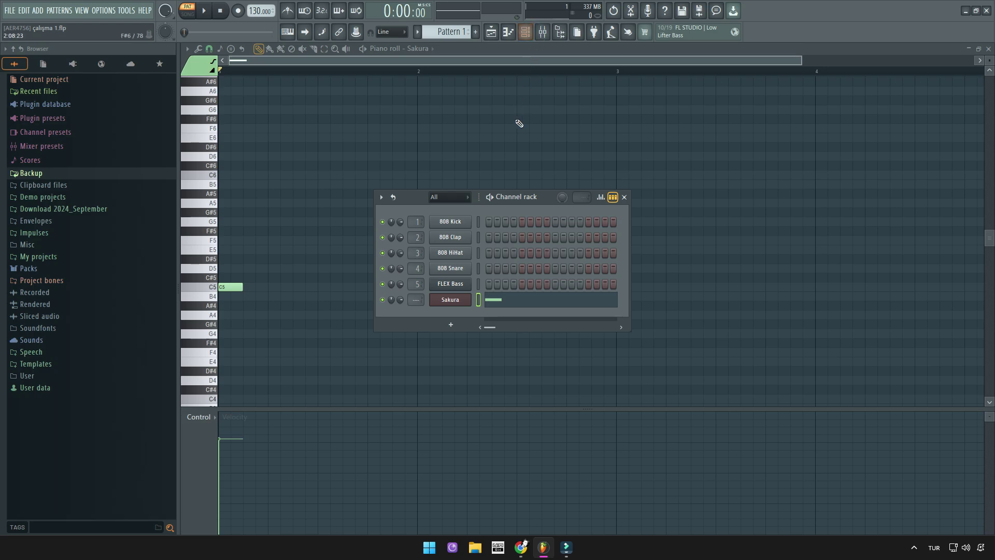
left_click(470, 301)
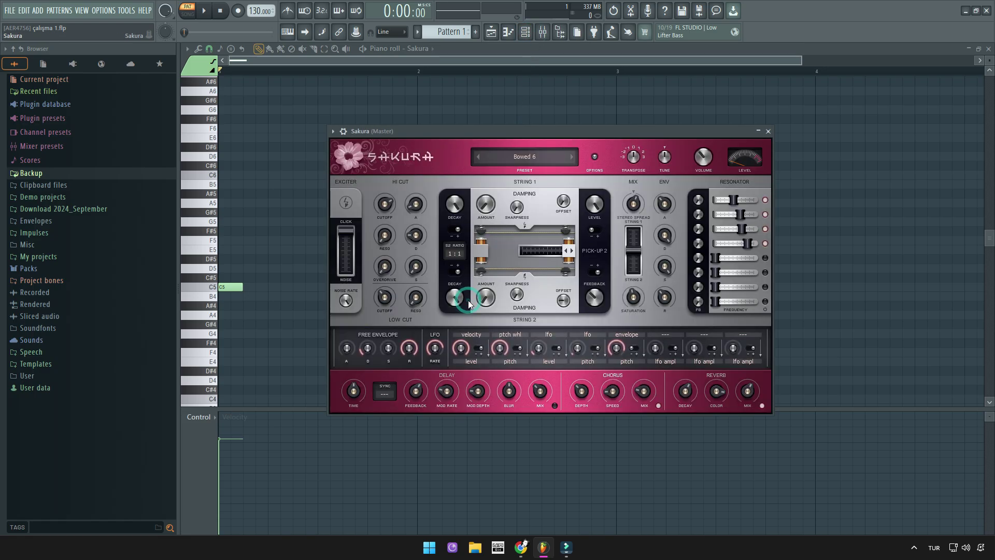
left_click(524, 155)
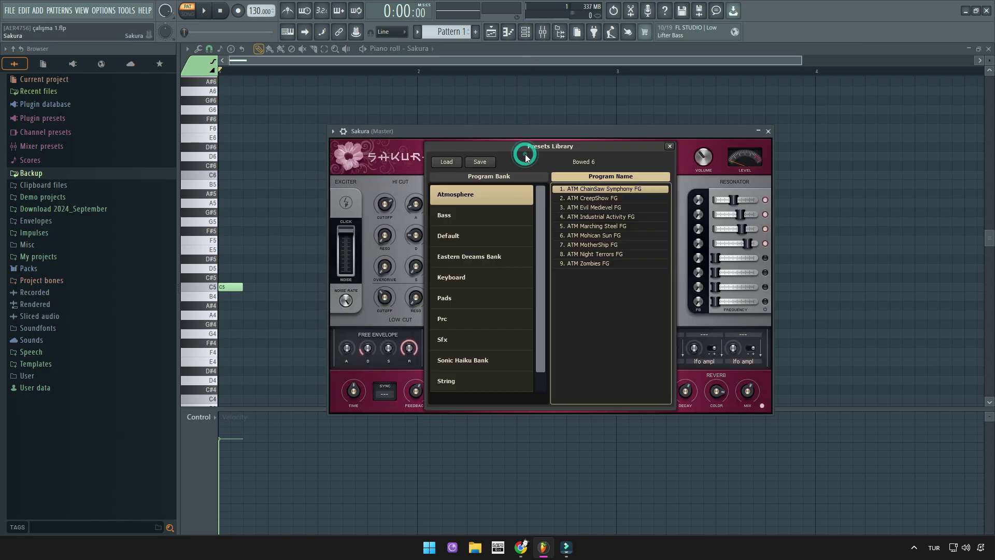
left_click(583, 197)
key("space")
left_click(583, 204)
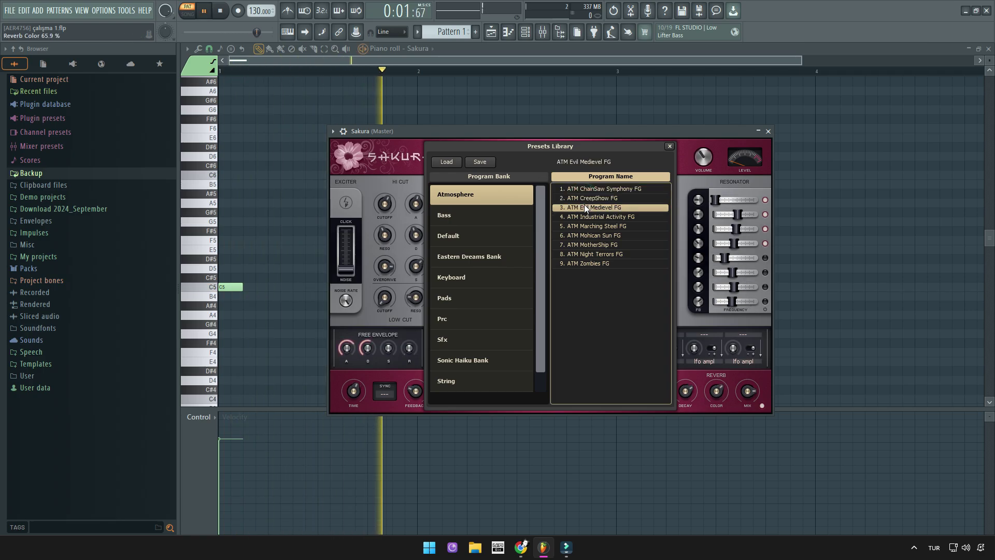
Audition Bass 1, Asian Keys and Amped E-Guitar from the Default bank during playback, and stop the pattern.
left_click(487, 234)
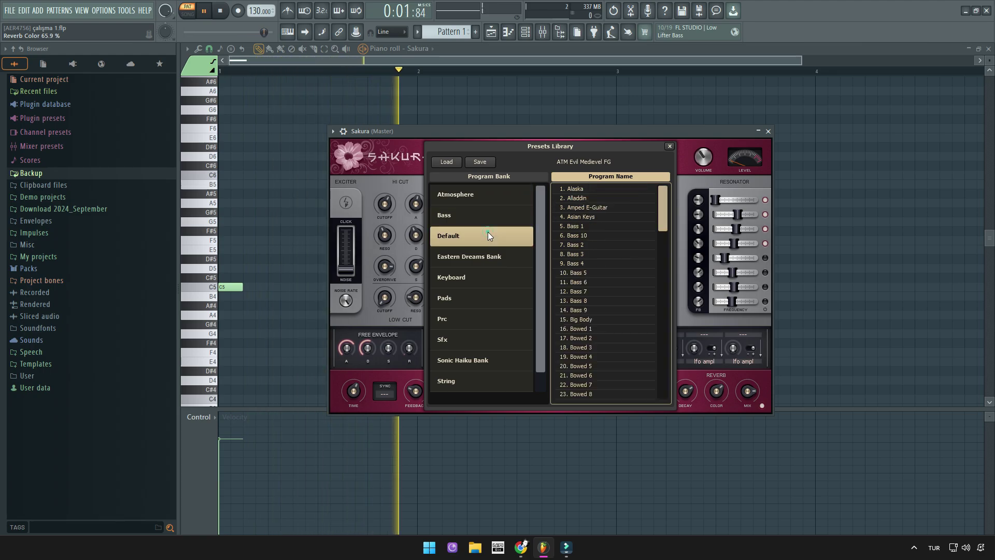
left_click(580, 226)
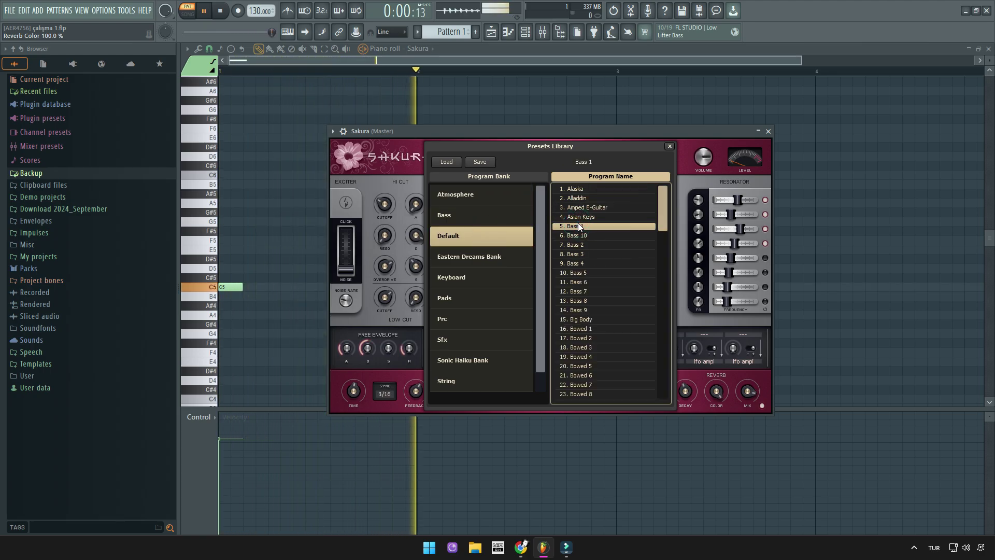
left_click(581, 217)
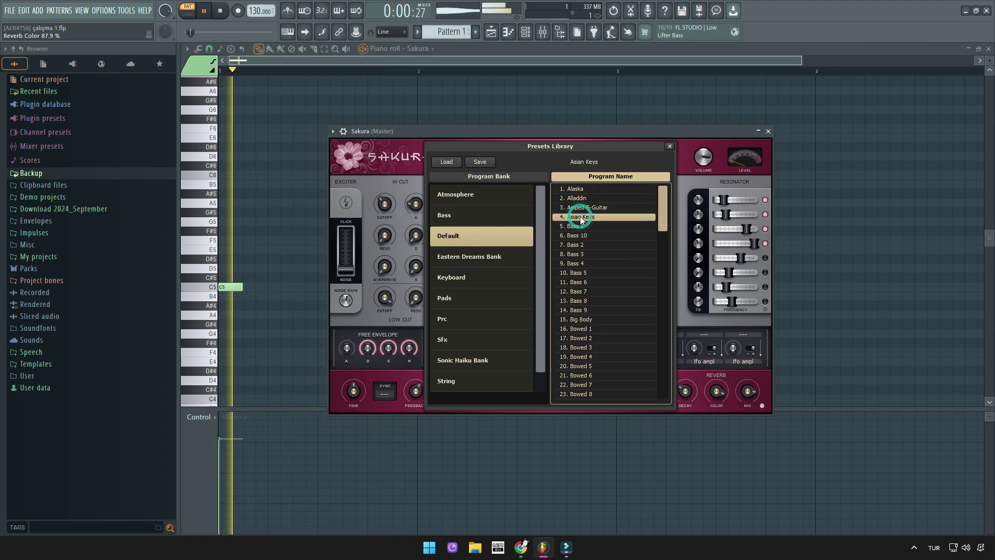
left_click(580, 209)
key("space")
Load the Drama Keys preset from the Default bank into Sakura and play the pattern briefly to hear it.
left_click_drag(662, 217, 661, 257)
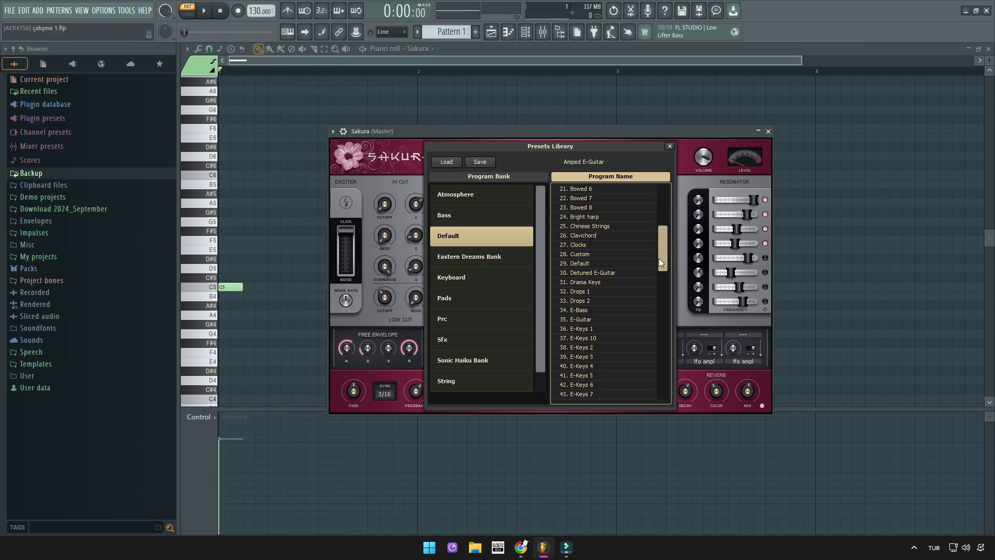
double_click(606, 282)
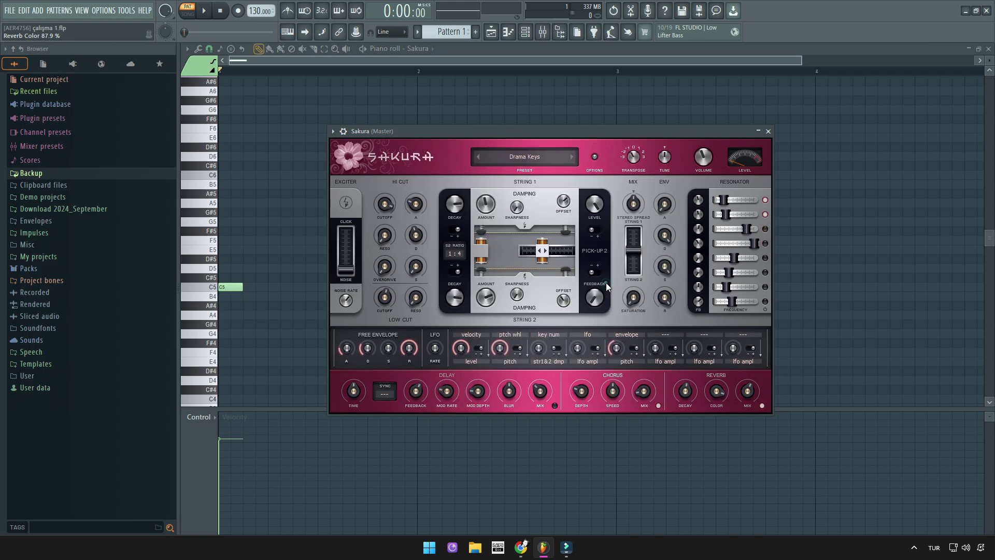
key("space")
key("space")
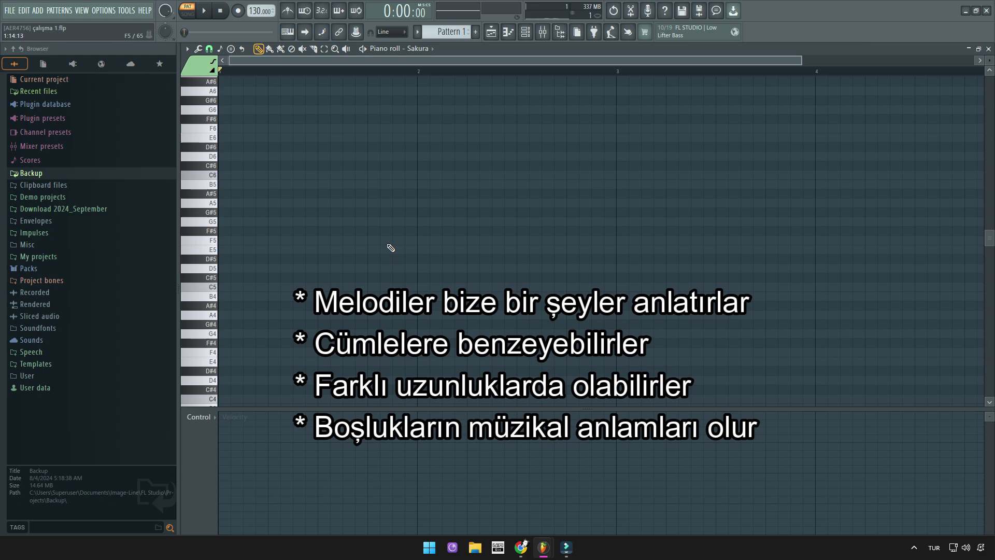
Place a C5 note at the start of bar 1, try a D5 note moved up to A5 and stretched to the bar's end, and delete it.
left_click(228, 287)
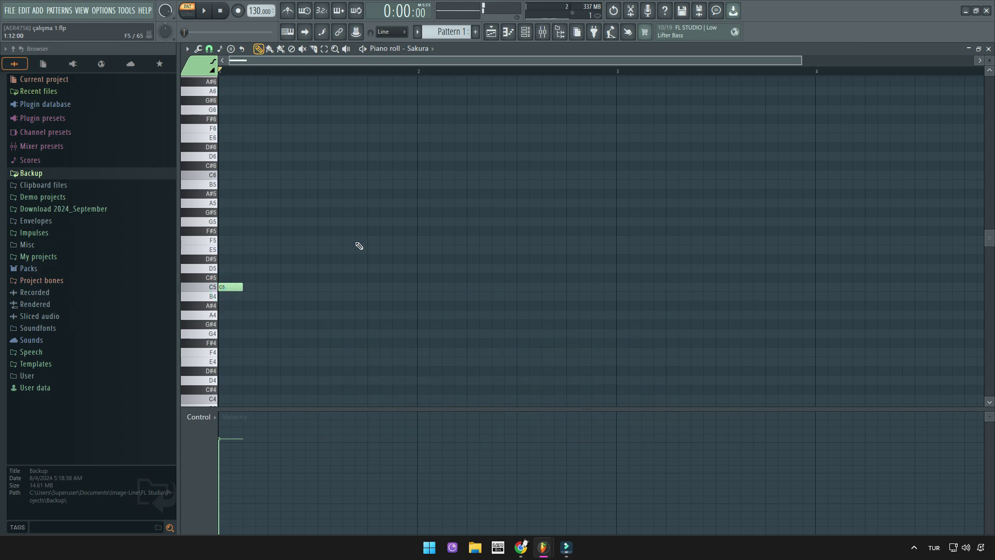
left_click(276, 268)
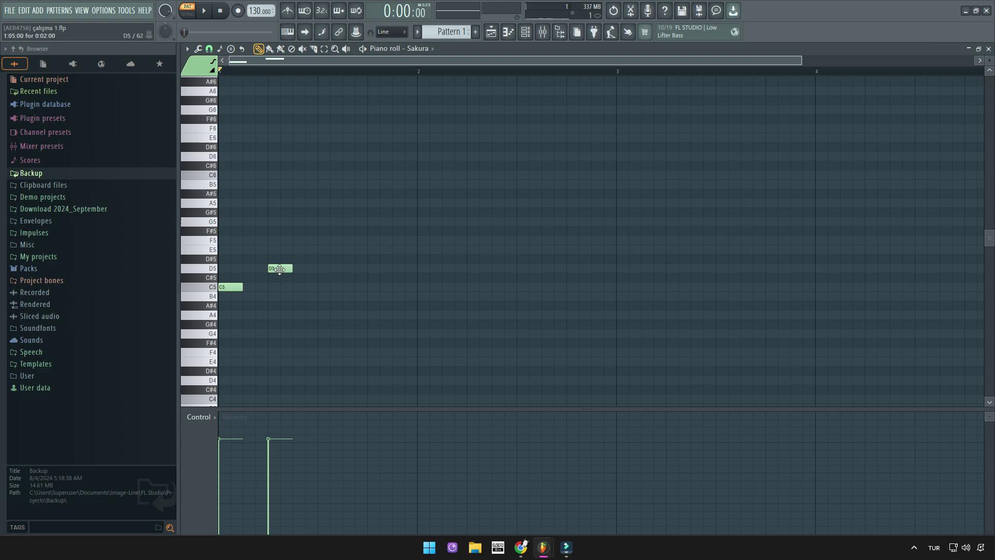
left_click_drag(280, 269, 290, 203)
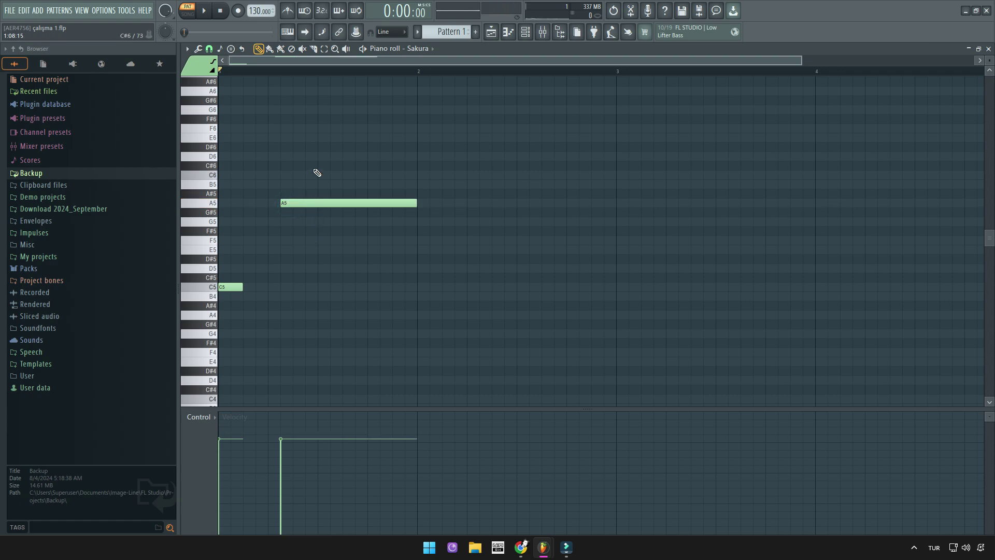
right_click(317, 203)
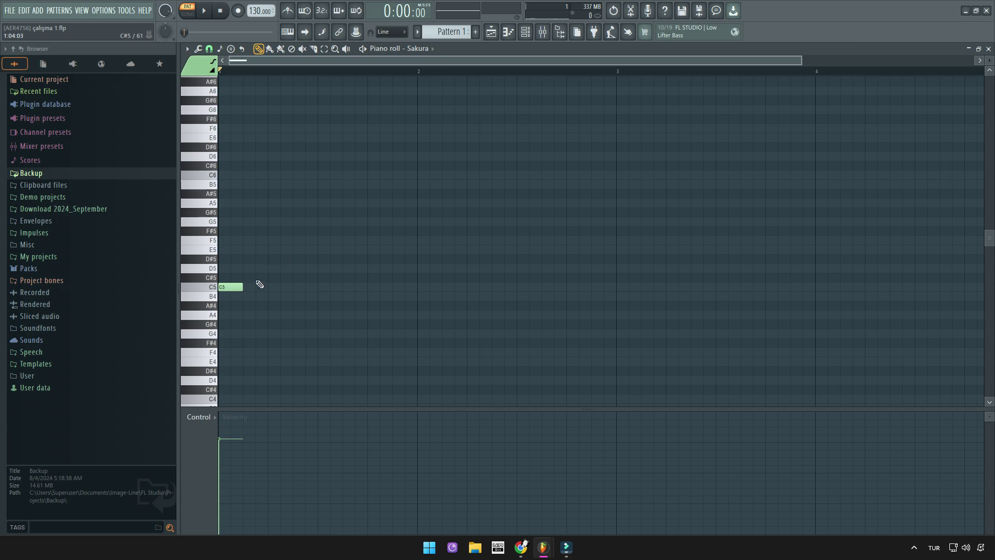
left_click_drag(239, 290, 268, 290)
left_click(230, 288)
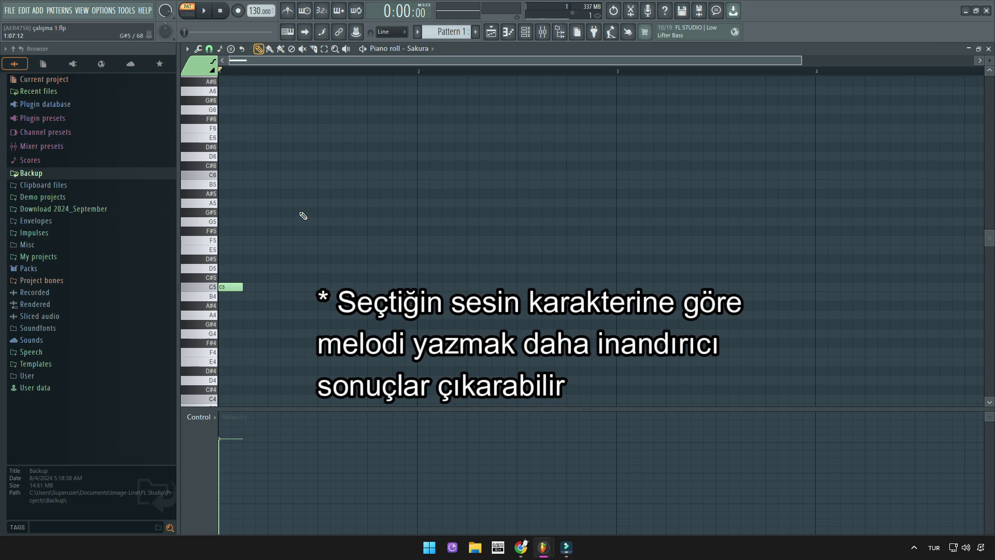
Add G#5, C#5 and C5 notes after the first note in bar 1 and play the phrase.
left_click(303, 214)
left_click(349, 278)
left_click_drag(352, 277, 327, 278)
left_click(371, 288)
key("space")
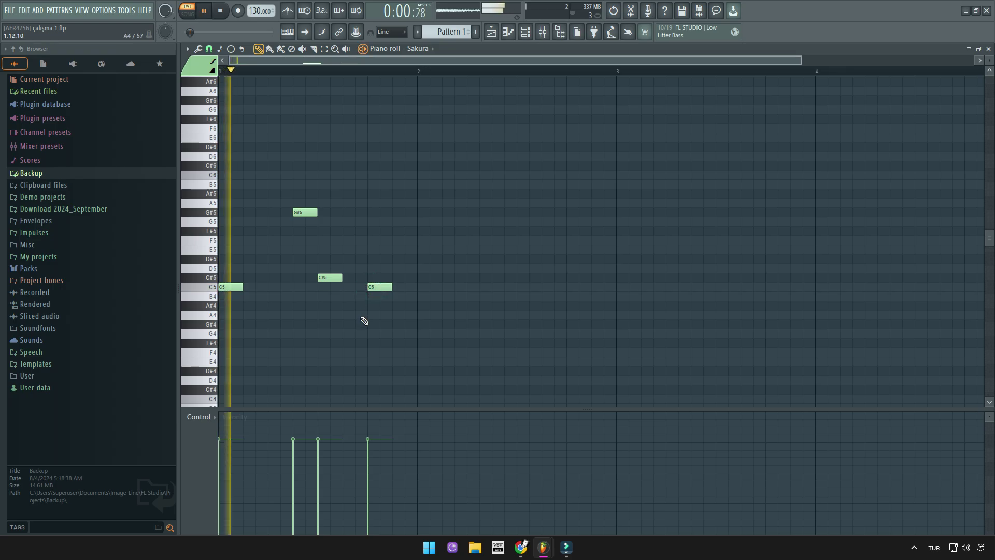
key("space")
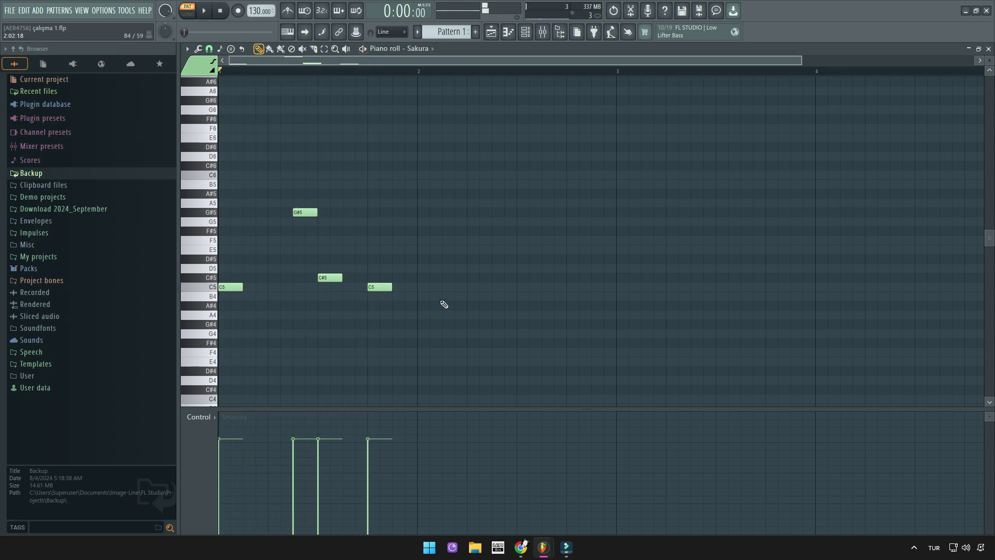
Continue the melody in bar 2 with G#5, C#5 and B4 notes, and play both bars through.
left_click(499, 213)
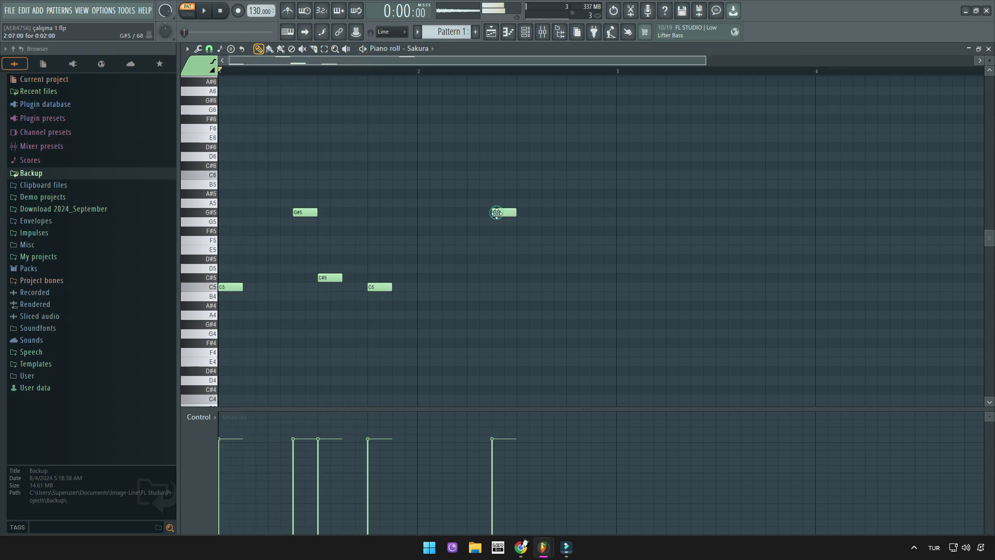
left_click(521, 278)
left_click(571, 296)
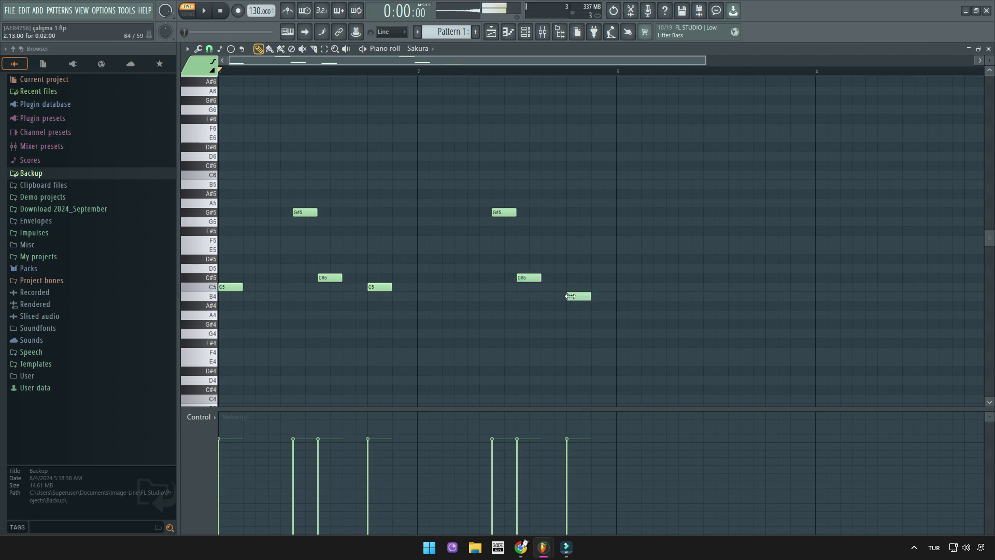
key("space")
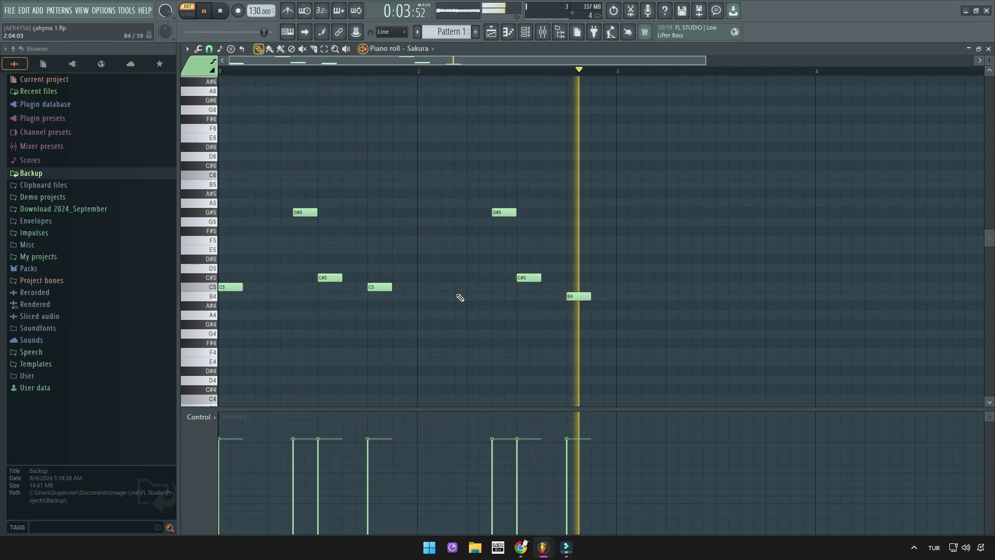
key("space")
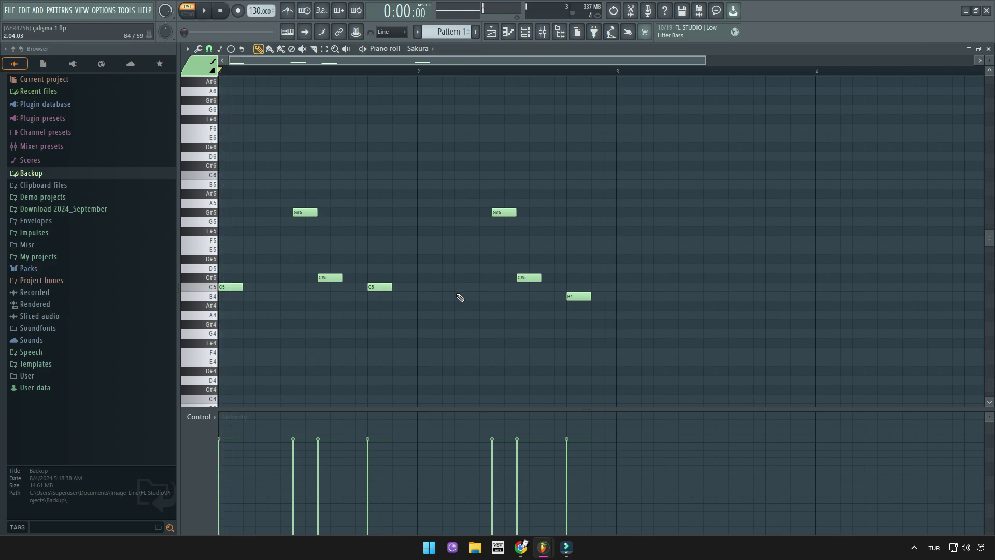
Reopen the Sakura plugin from the channel rack and load the Violin 2 preset from the Default bank.
scroll(458, 313, "up", 2)
left_click_drag(458, 60, 269, 61)
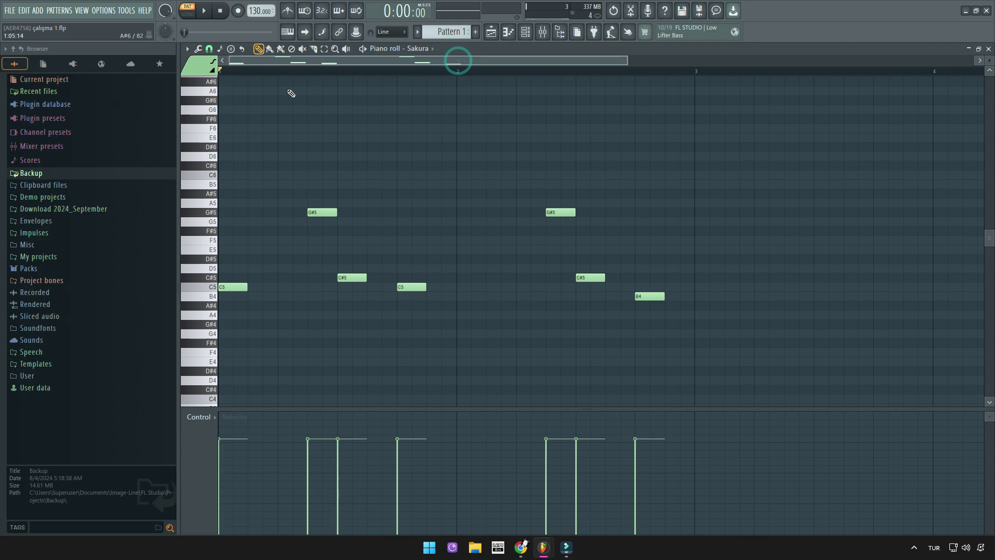
left_click(524, 33)
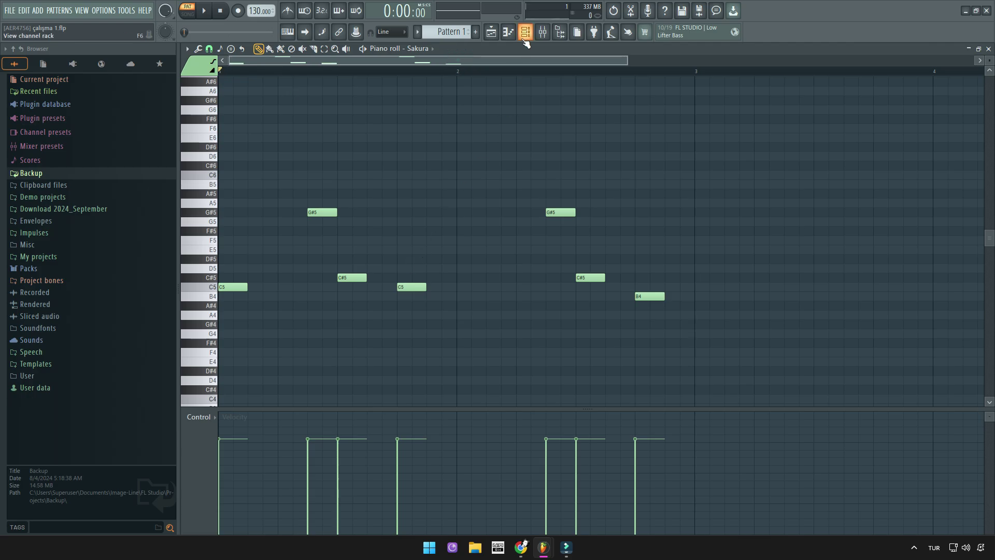
left_click(459, 301)
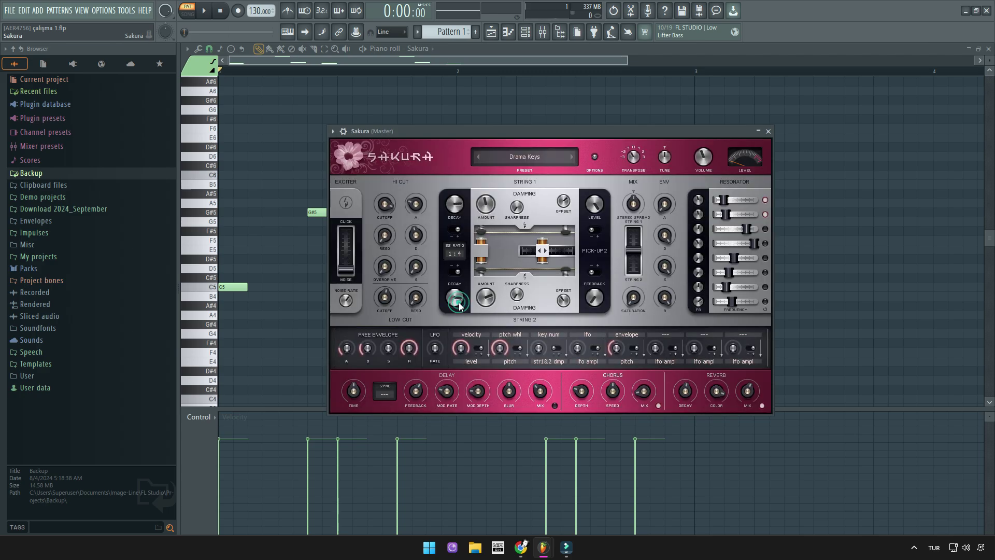
left_click(523, 157)
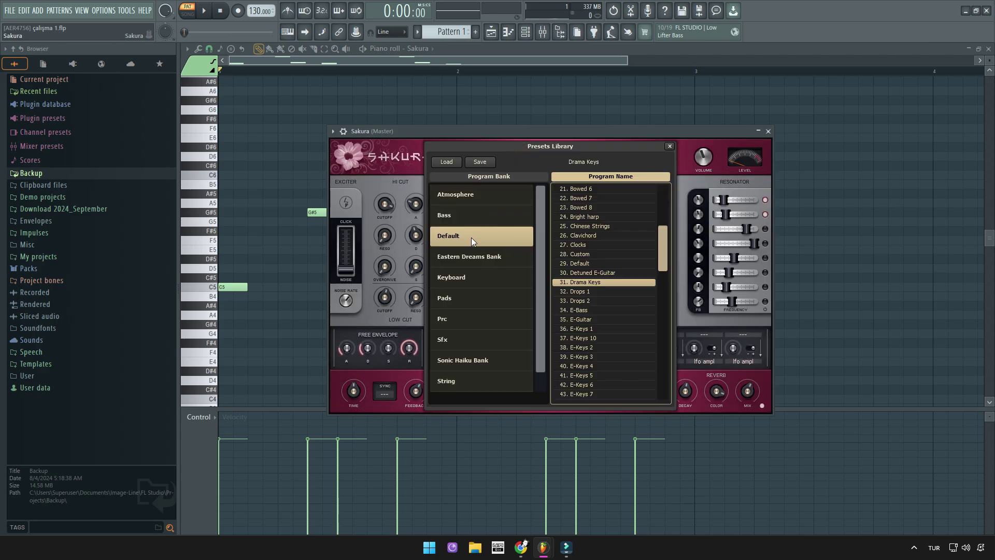
left_click_drag(665, 243, 661, 375)
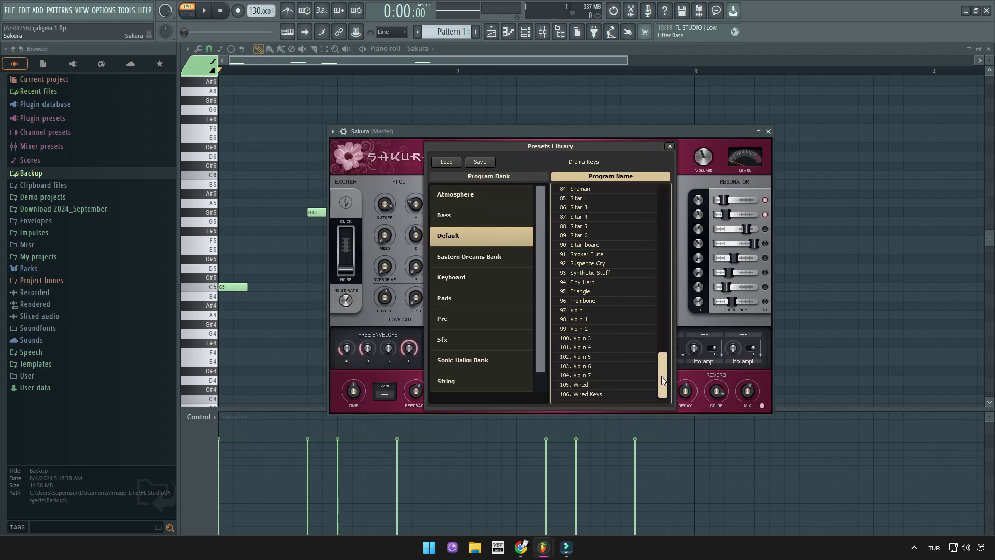
left_click(581, 329)
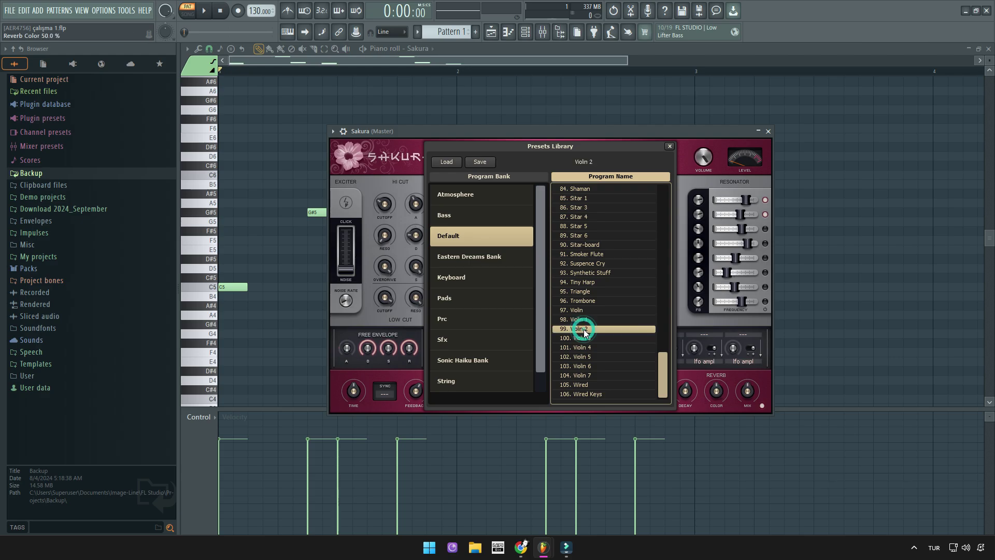
double_click(585, 329)
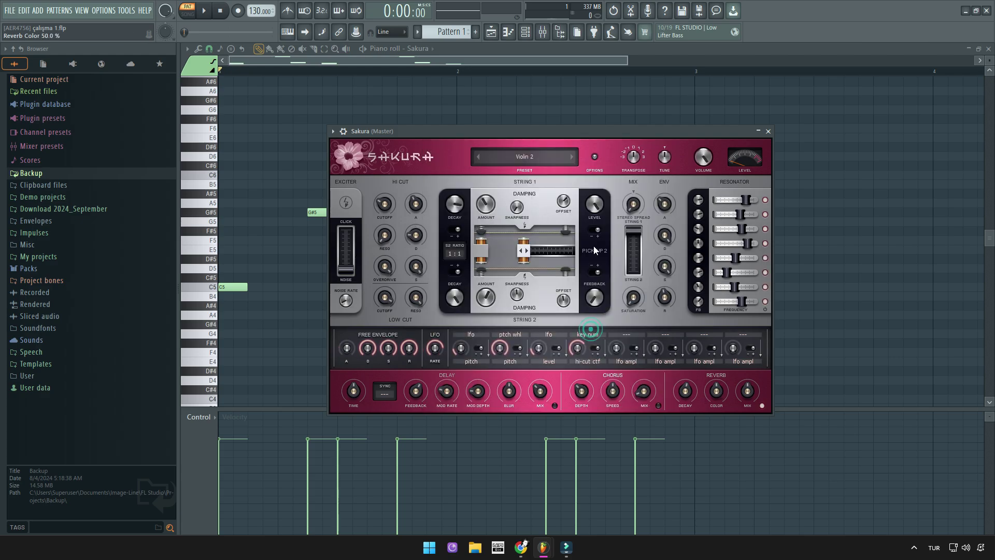
Close the Sakura window and play the two-bar melody with the new preset, stopping at the end.
left_click(767, 131)
key("F6")
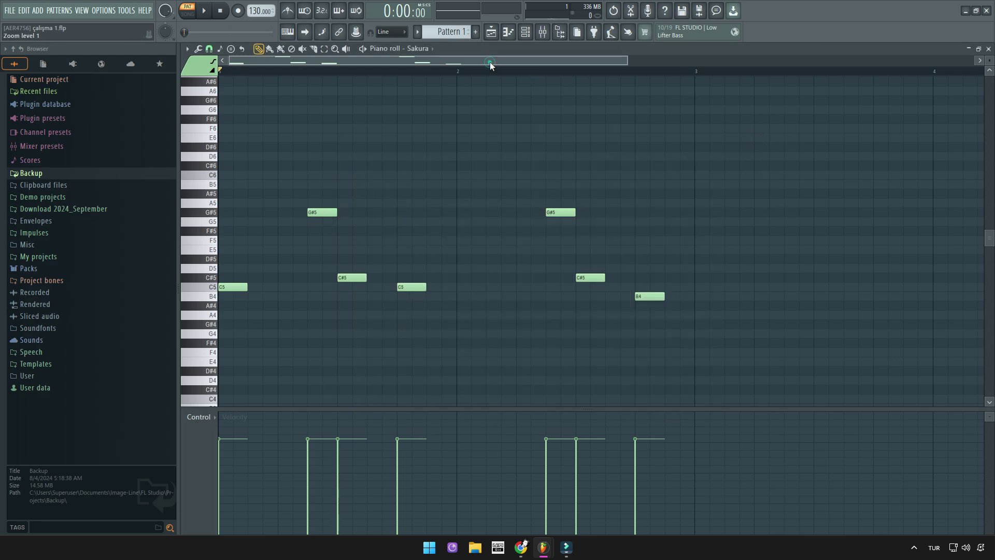
key("space")
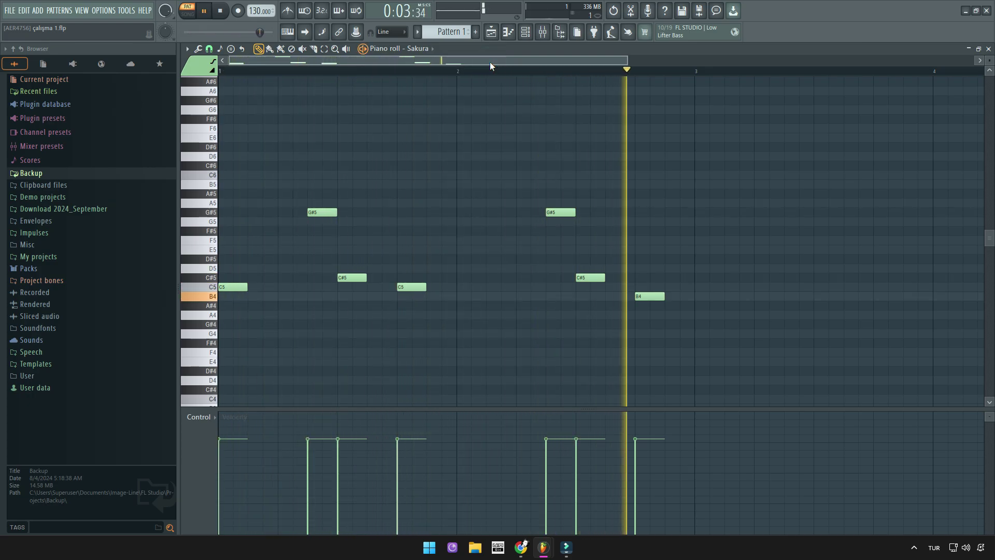
key("space")
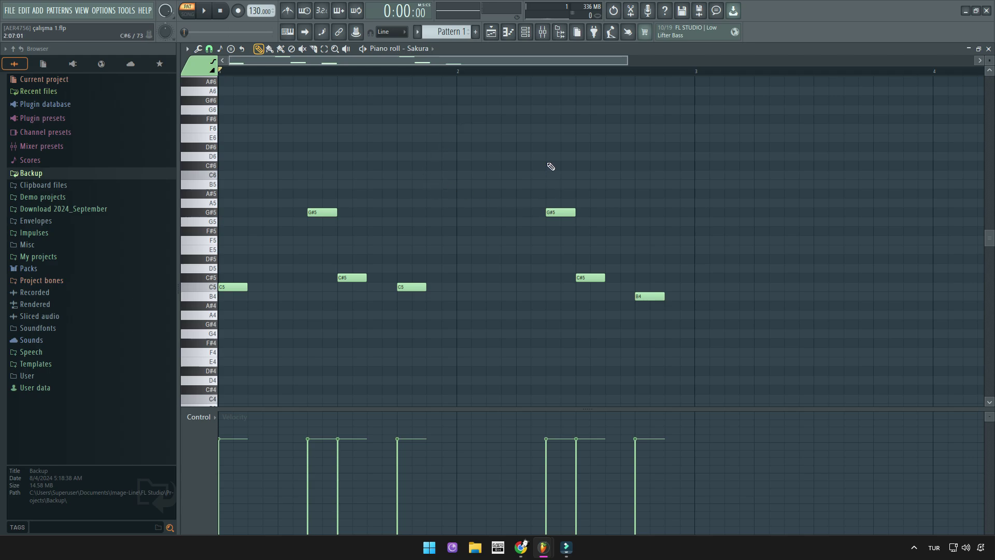
Delete all the melody notes from bars 1 and 2 in the piano roll.
right_click(560, 212)
right_click(590, 277)
right_click(650, 296)
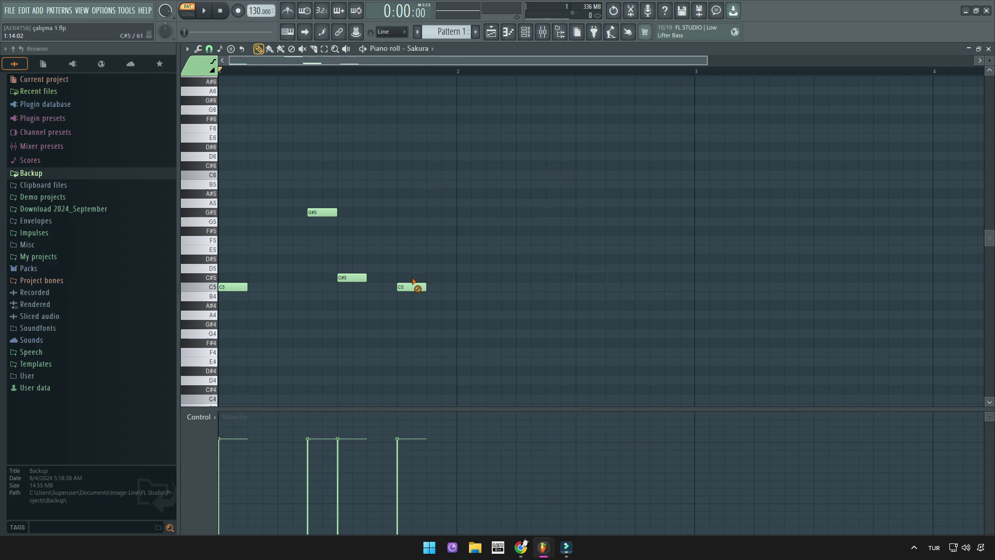
right_click(411, 286)
right_click(352, 277)
right_click(327, 212)
right_click(238, 285)
Enter a long B4 note from the start of bar 1, a short D5 at the bar's end, and a 14-step C5 from the start of bar 2.
left_click(231, 297)
left_click_drag(247, 296, 424, 300)
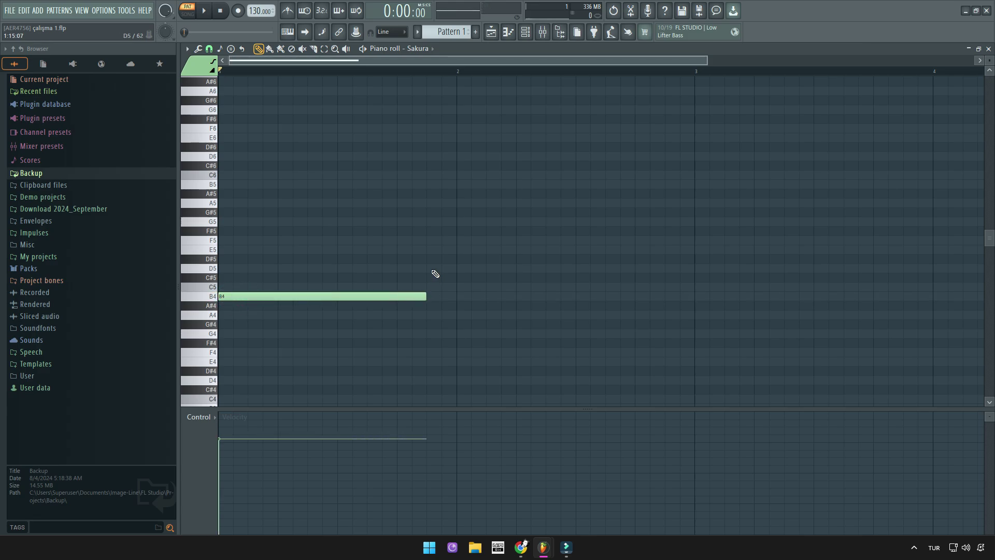
left_click(431, 269)
left_click_drag(634, 269, 665, 288)
left_click(461, 288)
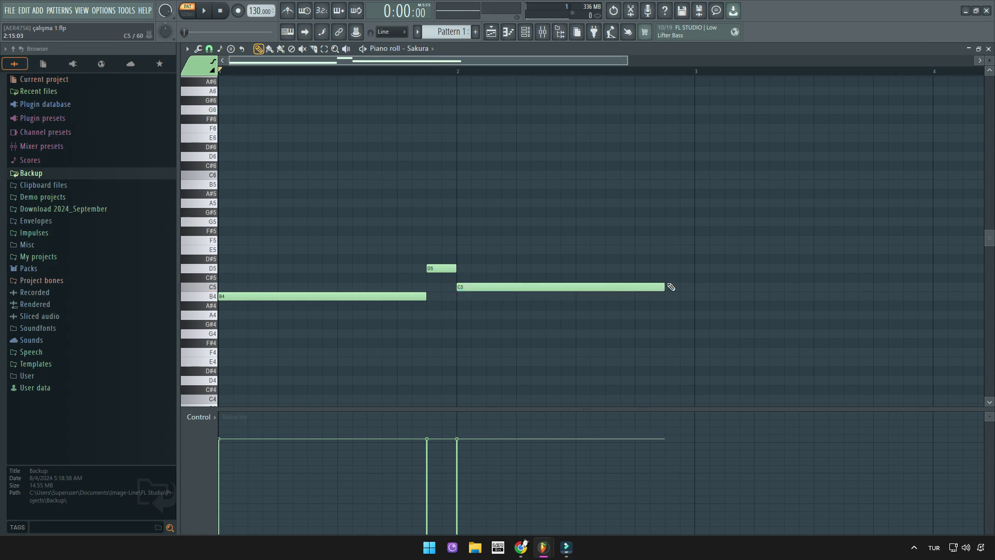
Add a short D5 at the end of bar 2 and a C#5 filling bar 3, and play the melody.
left_click(670, 270)
left_click_drag(872, 268, 927, 280)
left_click(703, 278)
key("space")
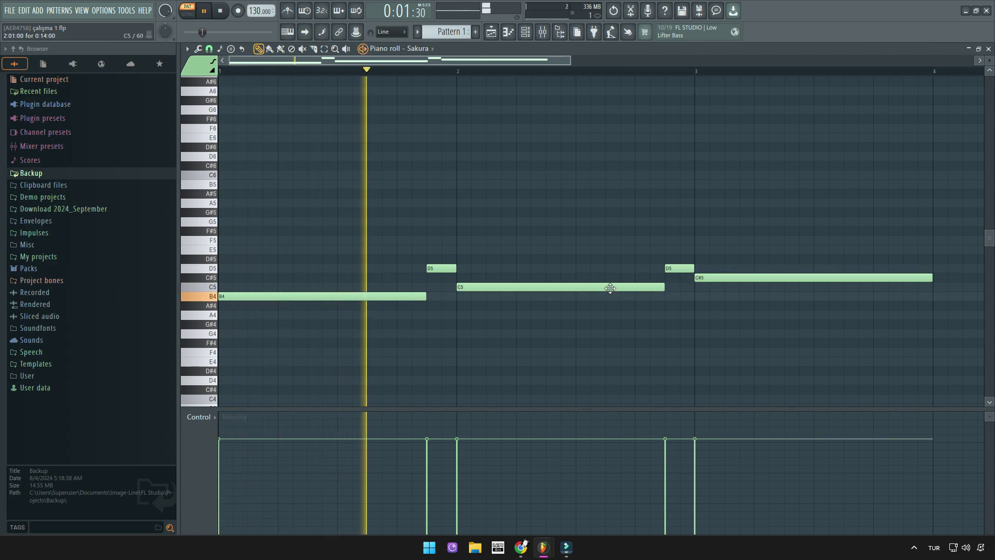
Stop playback, shorten the C#5 in bar 3 to 14 steps, and add a two-step B4 right after it.
scroll(605, 306, "down", 3)
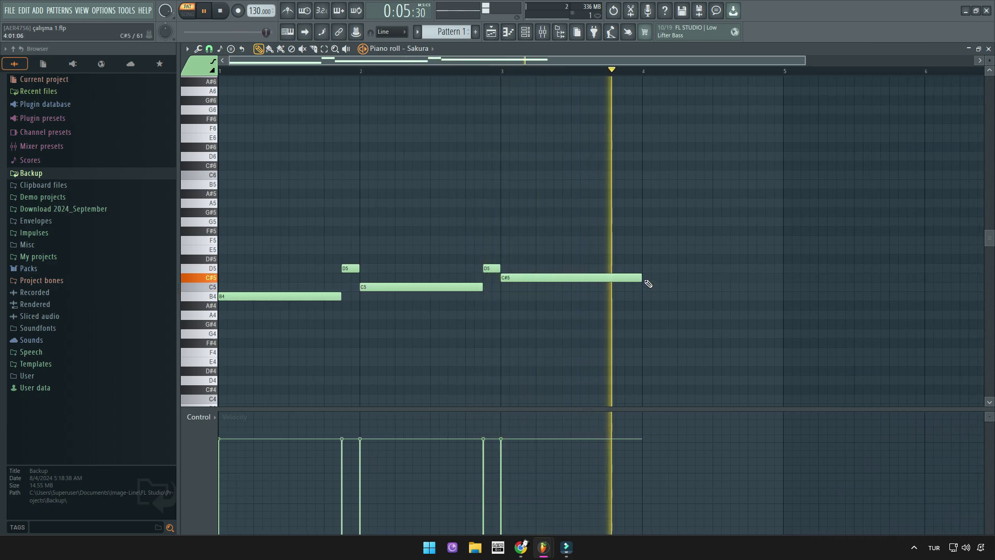
key("space")
left_click_drag(642, 277, 625, 278)
left_click(627, 297)
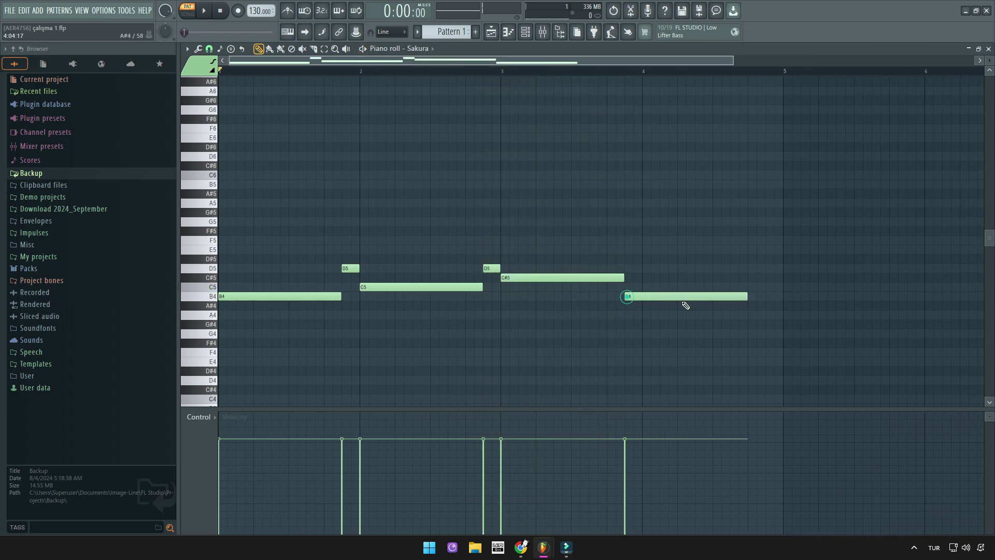
left_click_drag(748, 300, 642, 299)
Add an A#4 filling bar 4 and play the four-bar melody, stopping at the end.
left_click(588, 279)
left_click(648, 307)
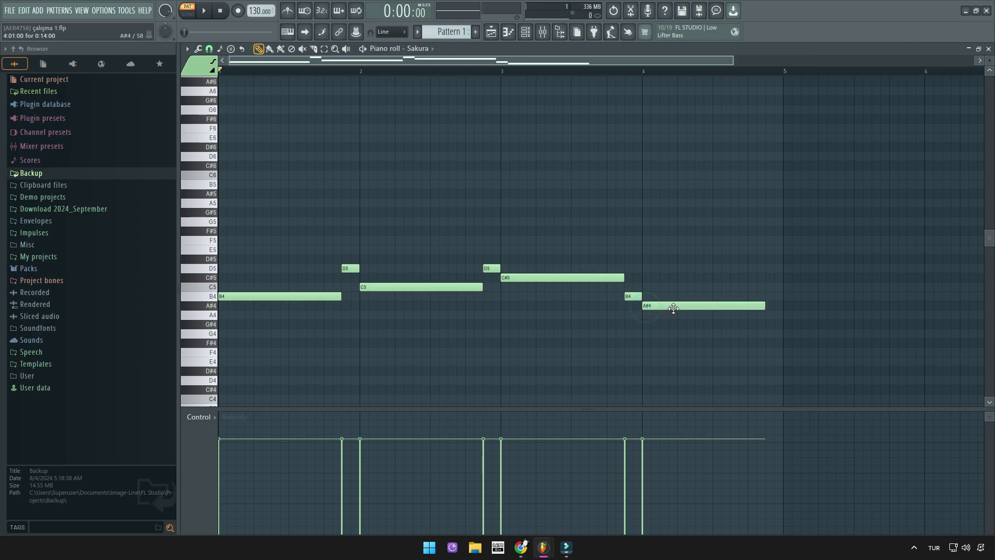
left_click_drag(761, 308, 772, 307)
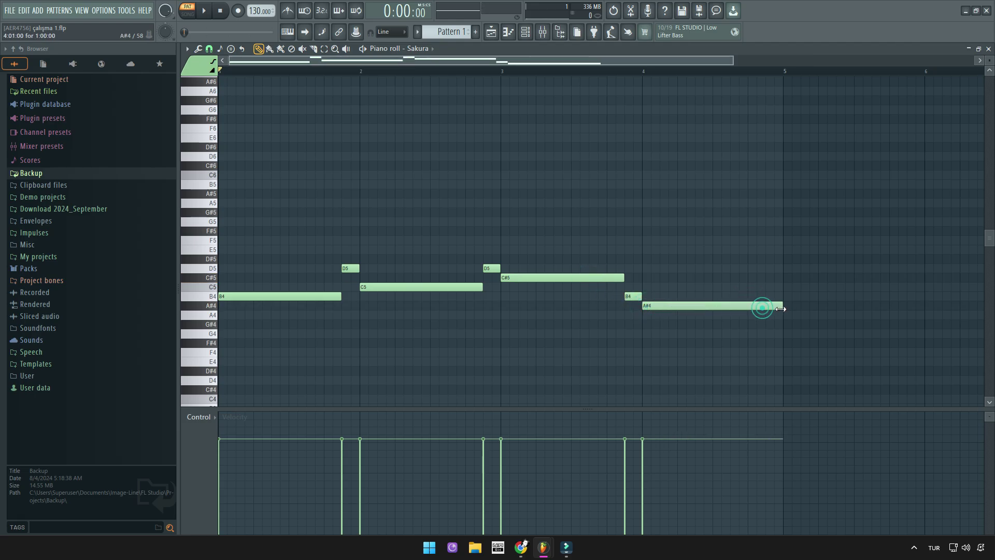
key("space")
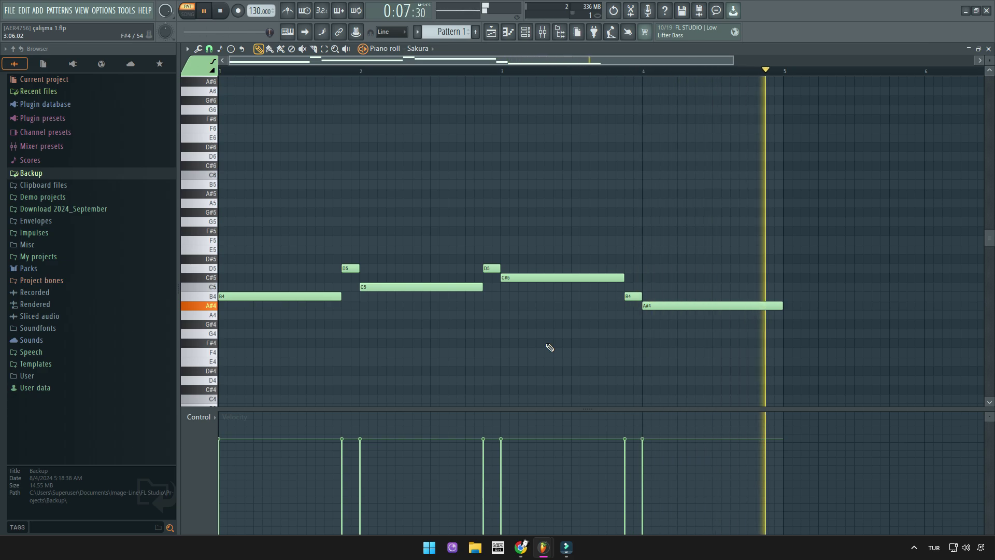
key("space")
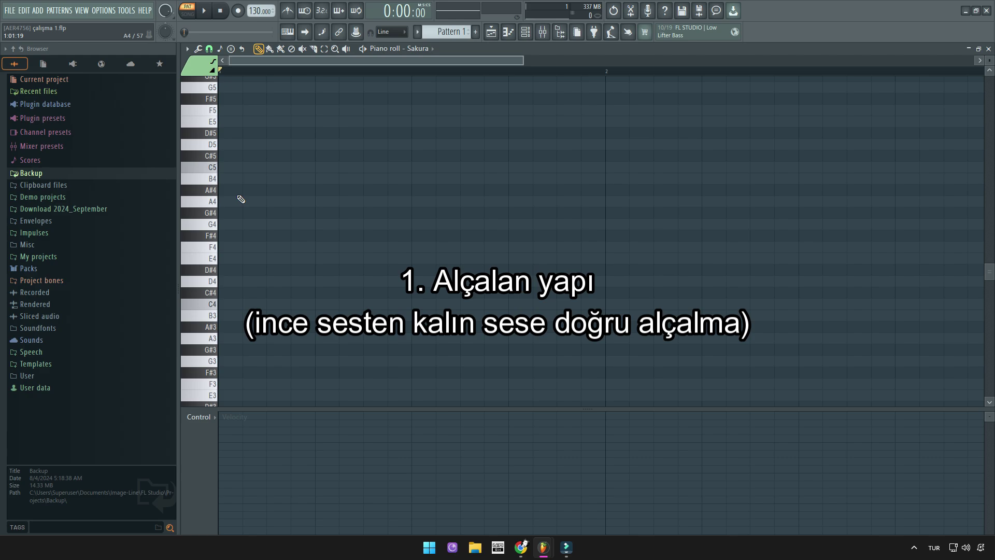
Enter a descending run of one-step notes from the start of bar 1, C5, B4, A4, G4, F4 and E4, and play it.
left_click(232, 169)
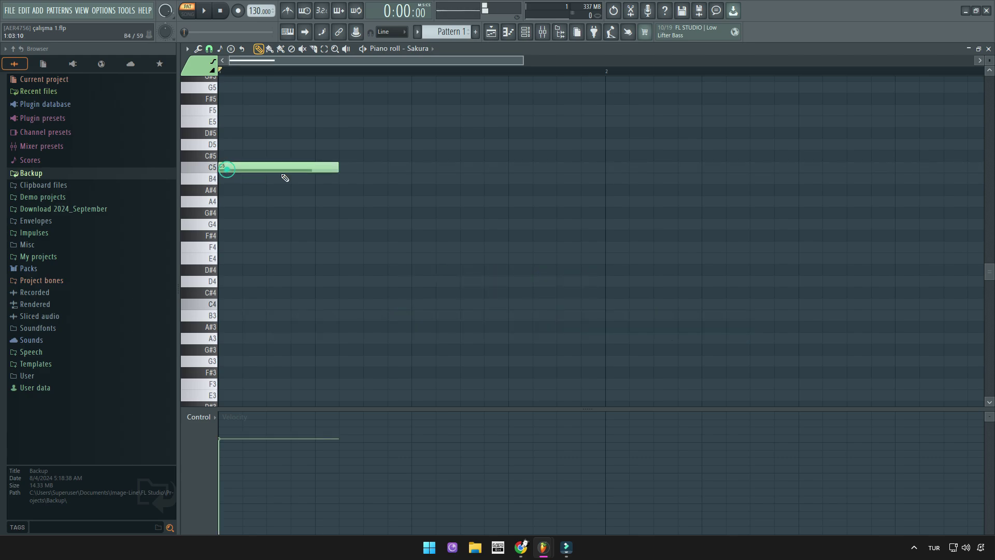
mouse_move(339, 166)
left_mouse_down()
mouse_move(352, 173)
mouse_move(242, 167)
left_mouse_up()
left_click(259, 179)
left_click(284, 202)
left_click(289, 223)
left_click_drag(286, 224, 310, 224)
left_click(326, 248)
left_click(347, 258)
key("space")
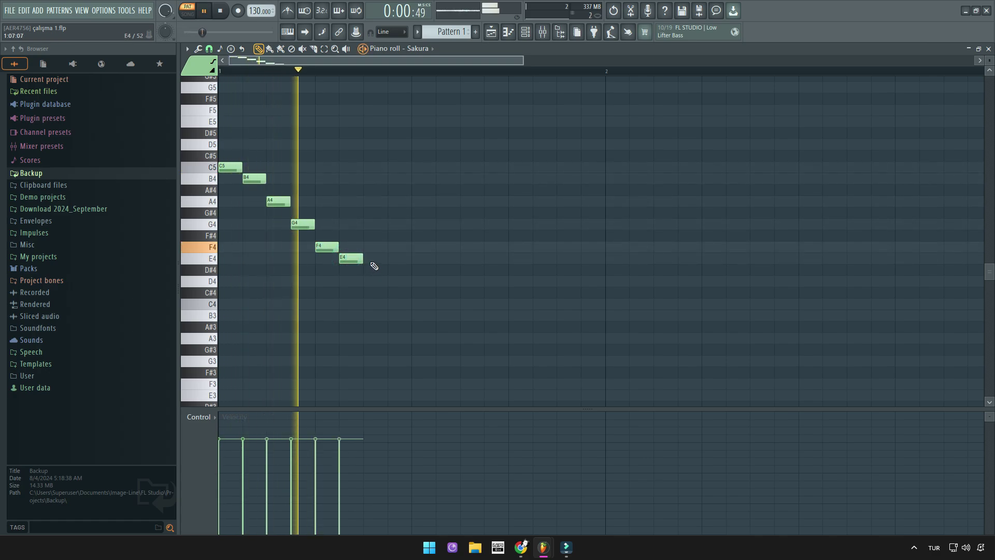
Rework the run after B4 into a one-step G4 and a five-step F4, and play it.
left_click_drag(275, 200, 411, 249)
right_click(328, 248)
right_click(347, 258)
key("space")
key("space")
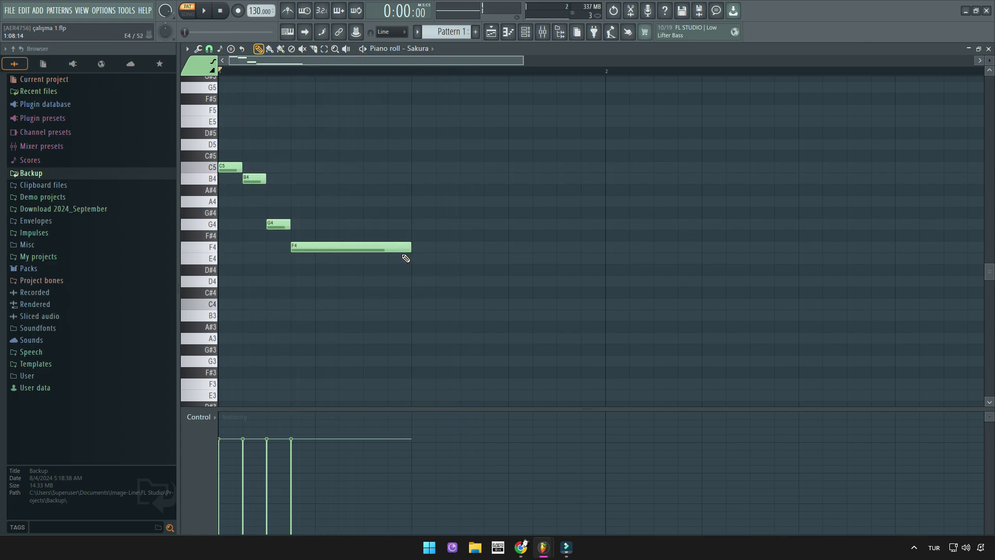
Fill the second half of bar 1 with one-step C5, B4 and G4 notes and a five-step E4, and play the bar.
left_click(254, 178)
left_click(421, 167)
left_click(443, 176)
left_click(471, 224)
left_click(495, 258)
left_click_drag(506, 259, 605, 260)
key("space")
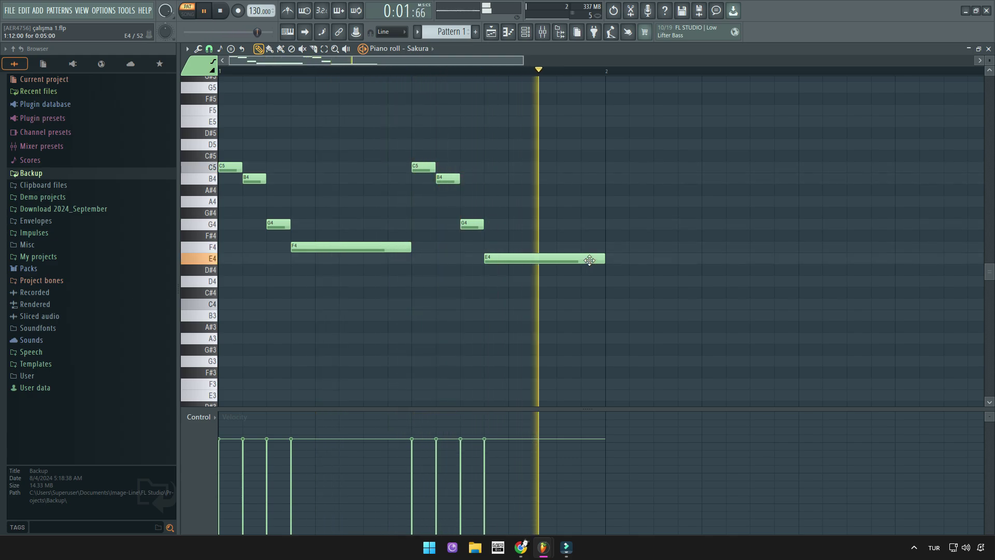
key("space")
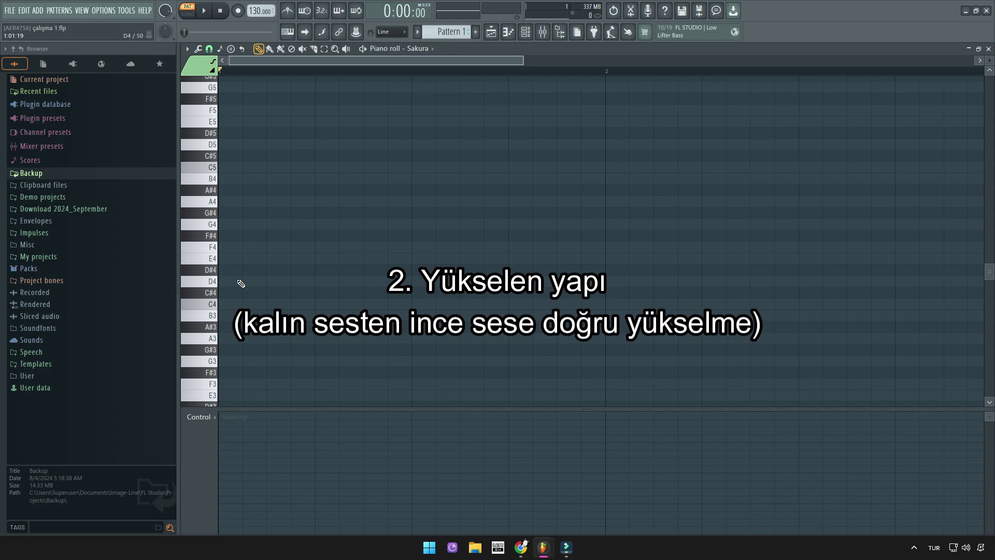
Enter an ascending run of one-step notes in the empty bar 1, C4, D4, E4, F4, G4, A4, B4 and C5, and play it.
left_click(231, 304)
left_click(254, 281)
left_click(279, 258)
left_click(303, 247)
left_click(327, 225)
left_click(351, 202)
left_click(376, 179)
left_click(394, 167)
key("space")
key("space")
key("space")
key("space")
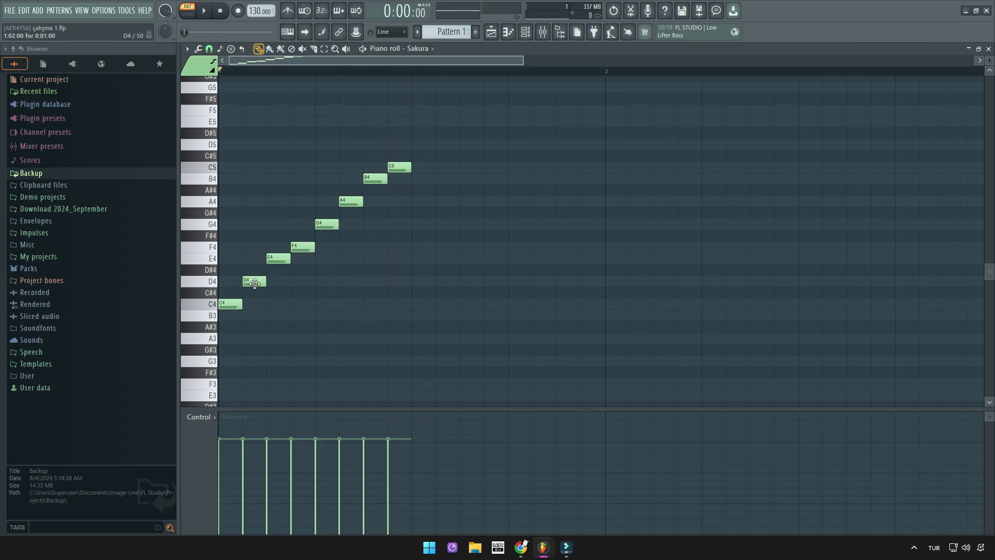
Delete the six notes from E4 up to C5, keeping only C4 and D4.
right_click(279, 258)
right_click(302, 247)
right_click(327, 224)
right_click(351, 201)
right_click(375, 178)
right_click(399, 167)
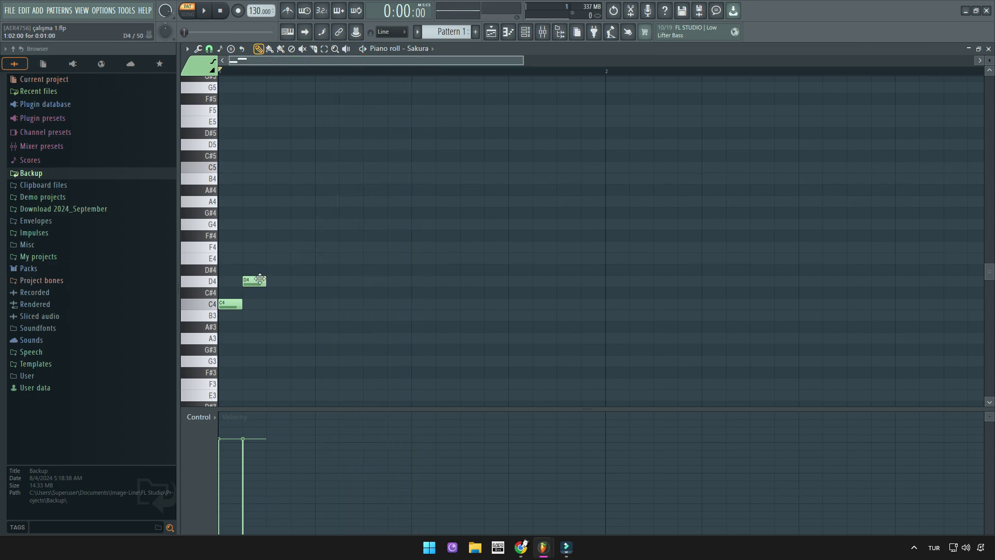
Add a two-step F4 directly after D4 and play the short ascending phrase.
left_click(274, 224)
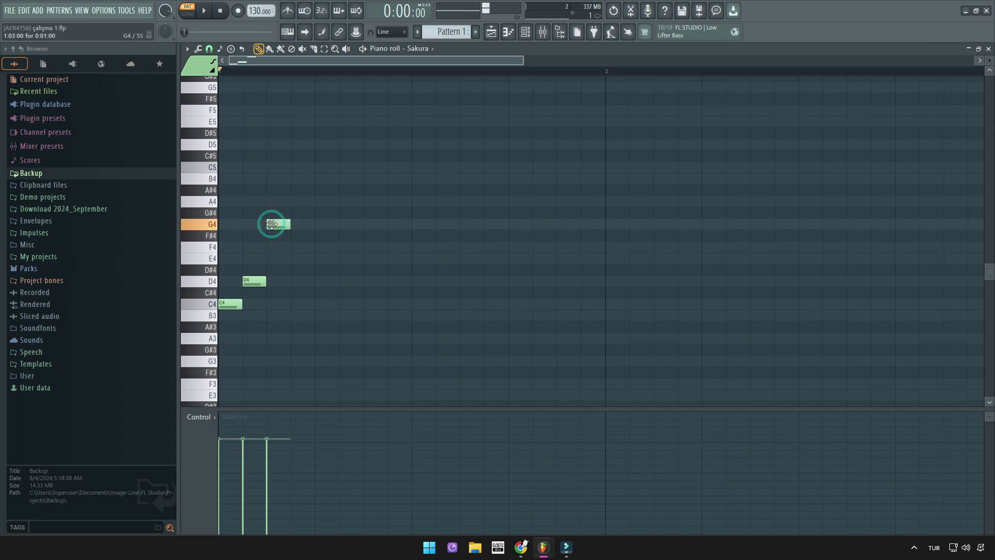
left_click_drag(275, 223, 277, 255)
left_click_drag(285, 249, 312, 251)
key("space")
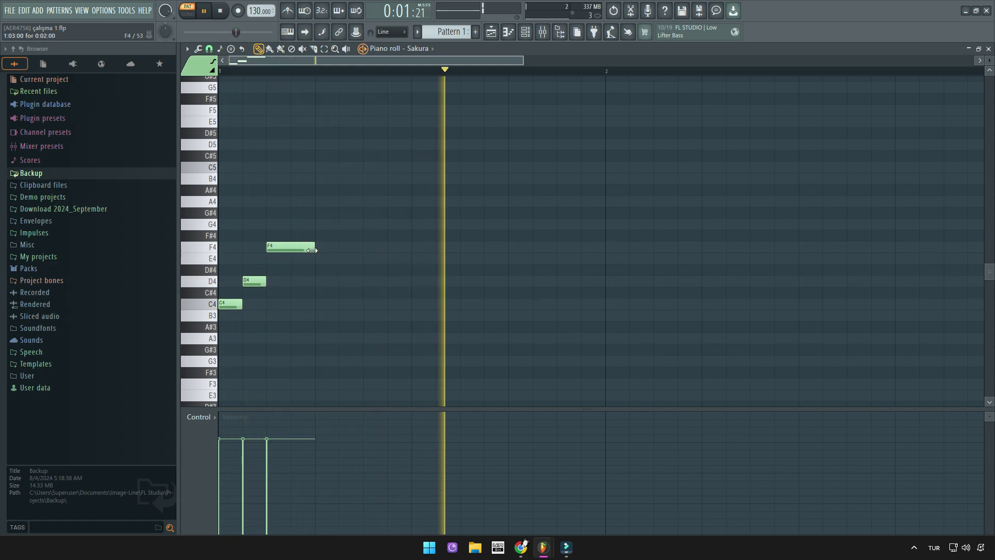
key("space")
Replace the F4 ending with a one-step B4 and a five-step C5, and play the phrase.
left_click_drag(312, 250, 411, 167)
left_click(302, 167)
key("space")
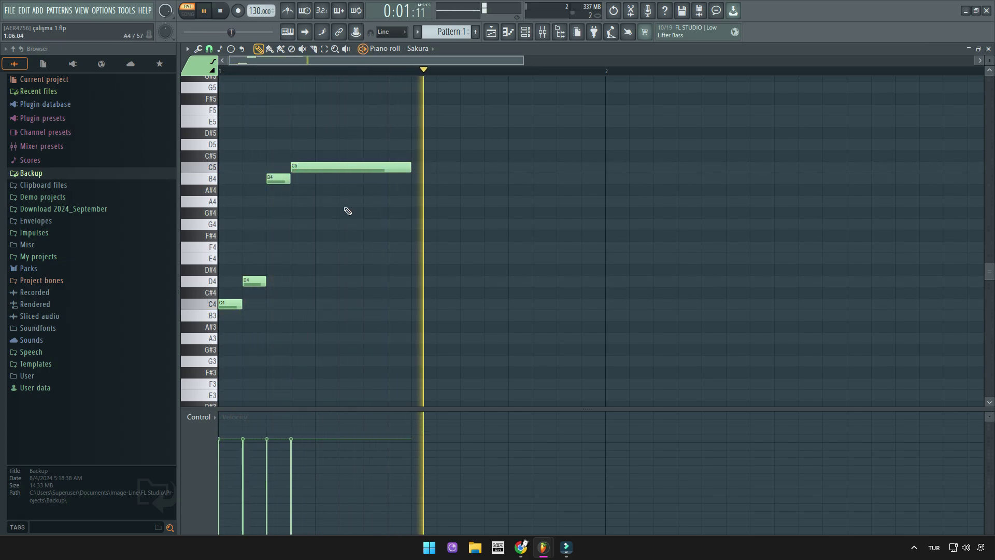
key("space")
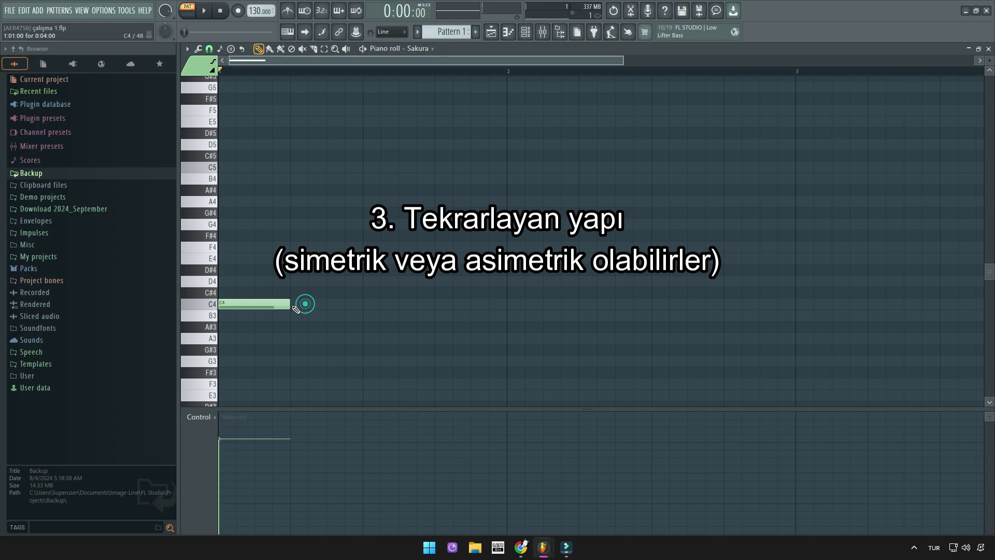
Move the four-step C4 up to C5 and complete bar 1 with four-step notes E5, C5 and E5.
left_click_drag(270, 305, 256, 164)
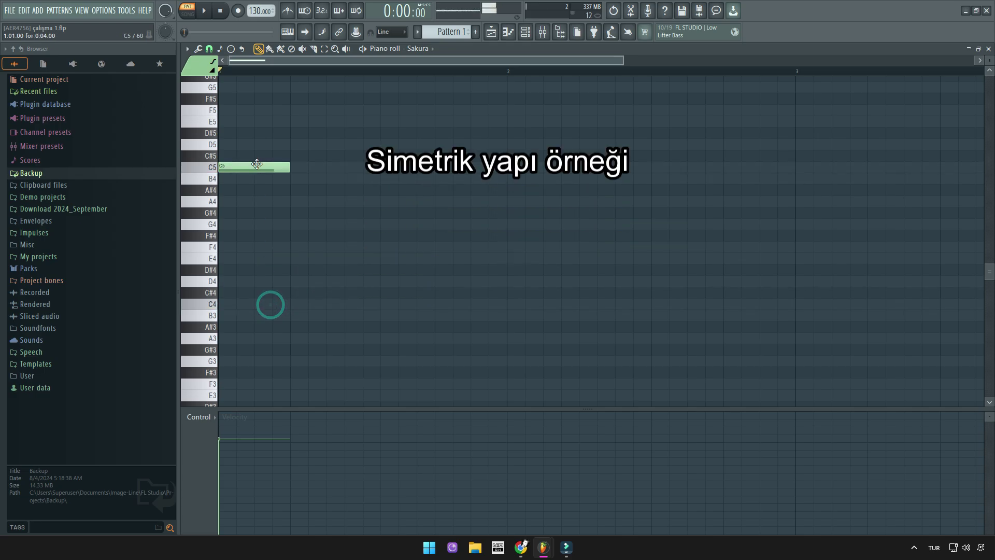
right_click(252, 224, "ctrl")
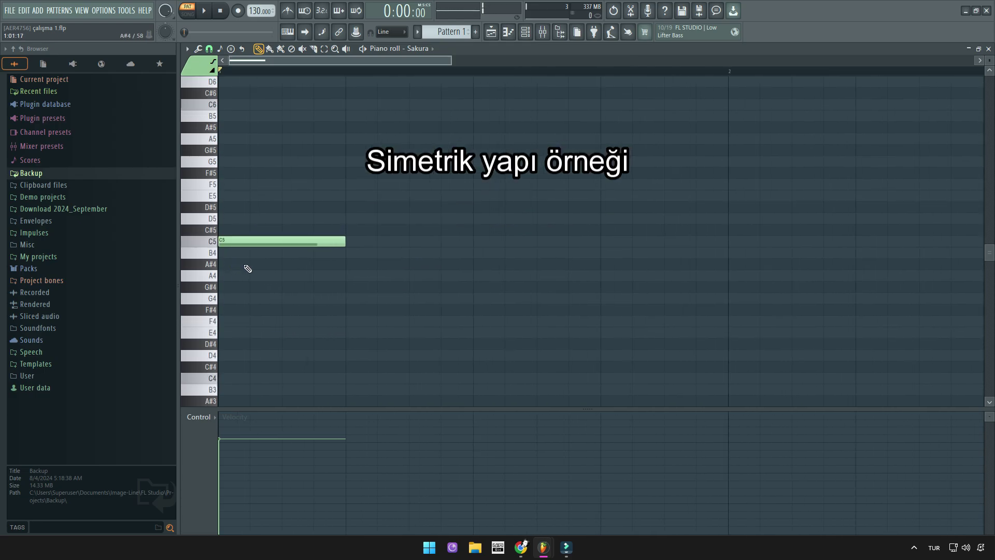
left_click(330, 242)
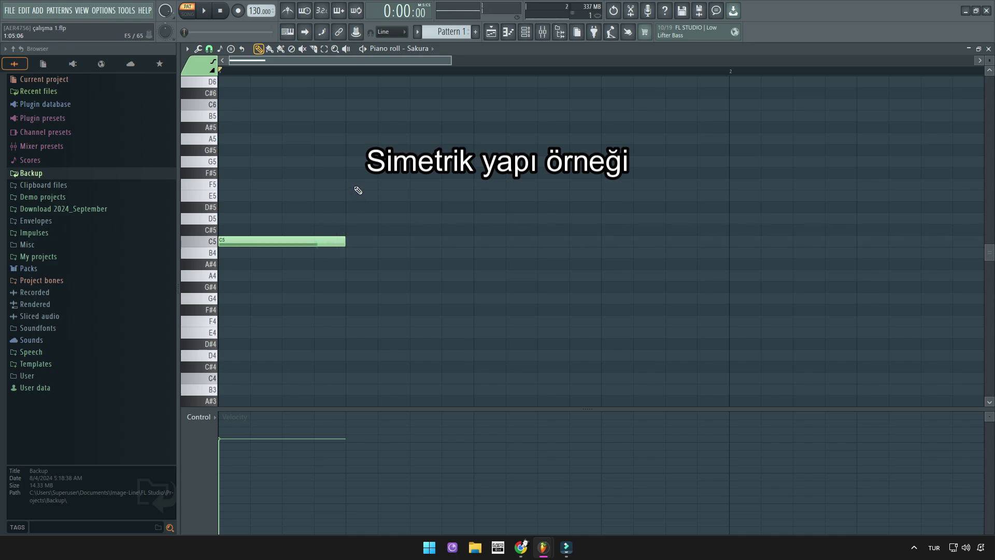
left_click(357, 196)
left_click(480, 241)
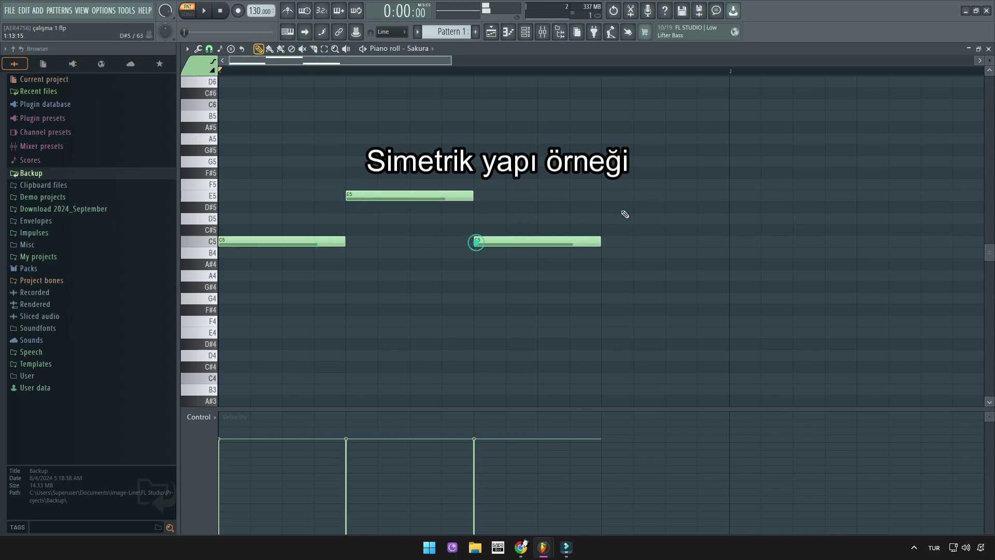
left_click(607, 197)
Split each four-step C5 into two two-step C5 notes and play the repeating pattern.
scroll(377, 306, "down", 1)
left_click_drag(313, 241, 268, 243)
left_click(272, 243)
left_click_drag(504, 241, 464, 242)
left_click(466, 242)
key("space")
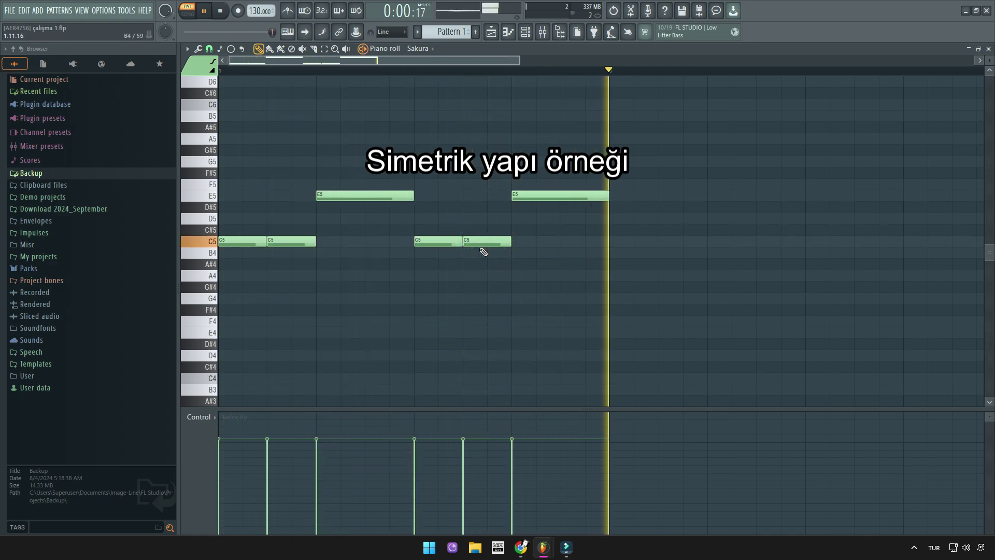
key("space")
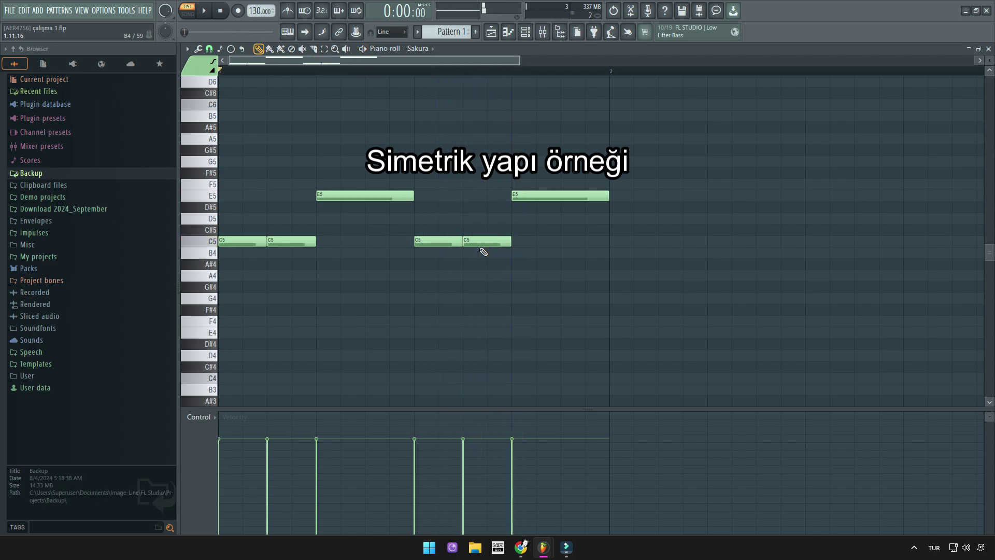
Change the first half of bar 1 to two separated one-step B4 notes followed by two two-step C5 notes.
left_click_drag(285, 241, 238, 254)
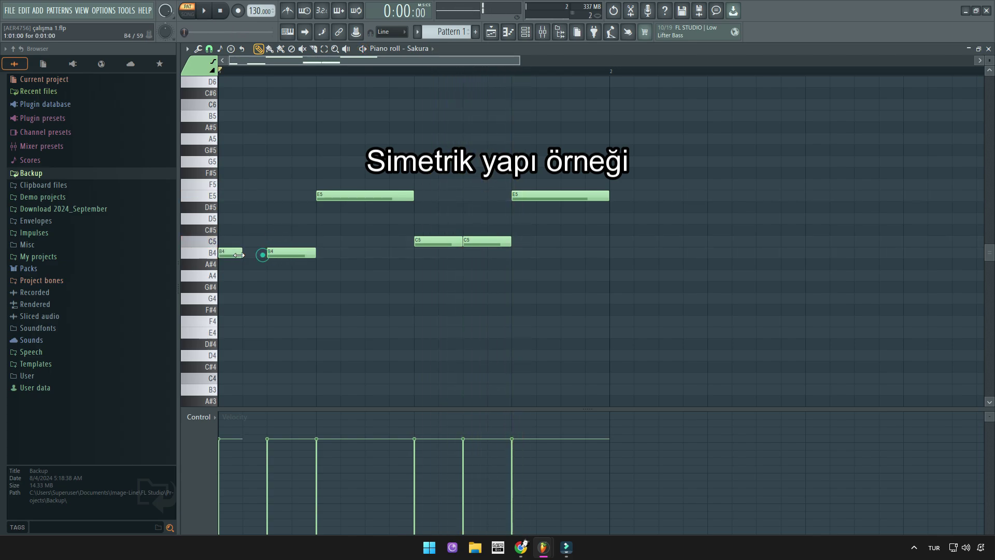
left_click_drag(314, 254, 285, 254)
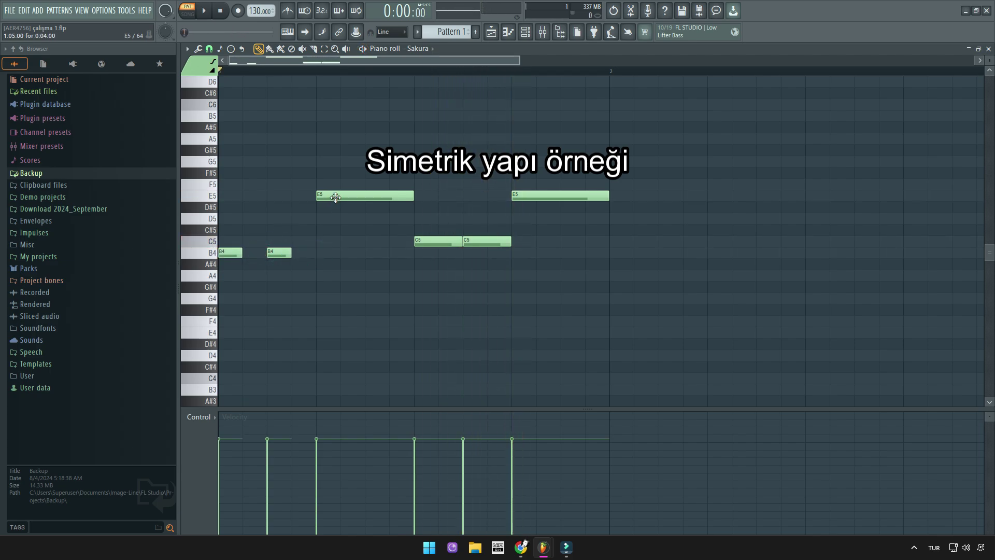
left_click_drag(335, 197, 337, 242)
left_click_drag(425, 240, 375, 247)
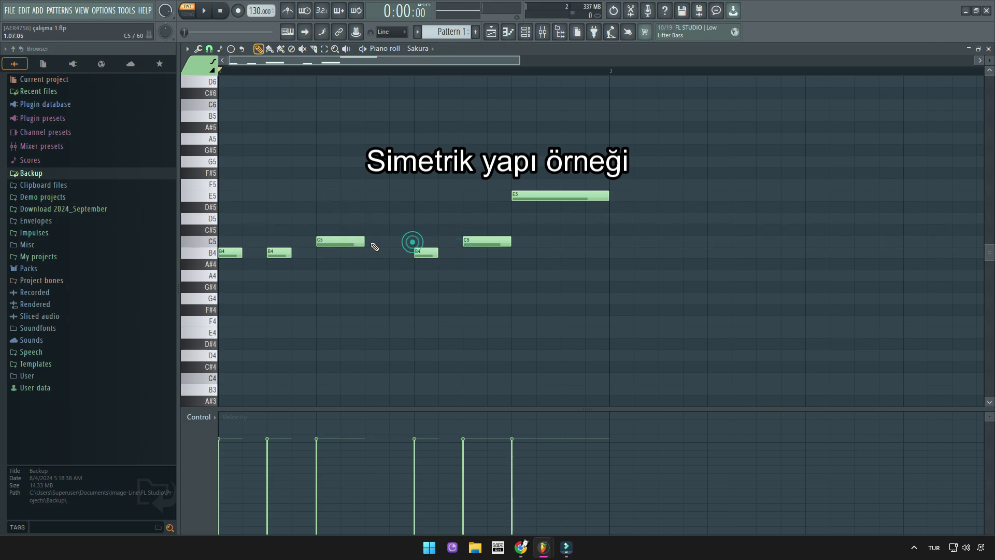
left_click(370, 241)
Make the second half of bar 1 repeat the first, with two one-step B4 and two two-step C5 notes, and play it.
left_click(472, 253)
right_click(472, 252)
right_click(472, 242)
left_click(472, 252)
left_click_drag(510, 252, 487, 252)
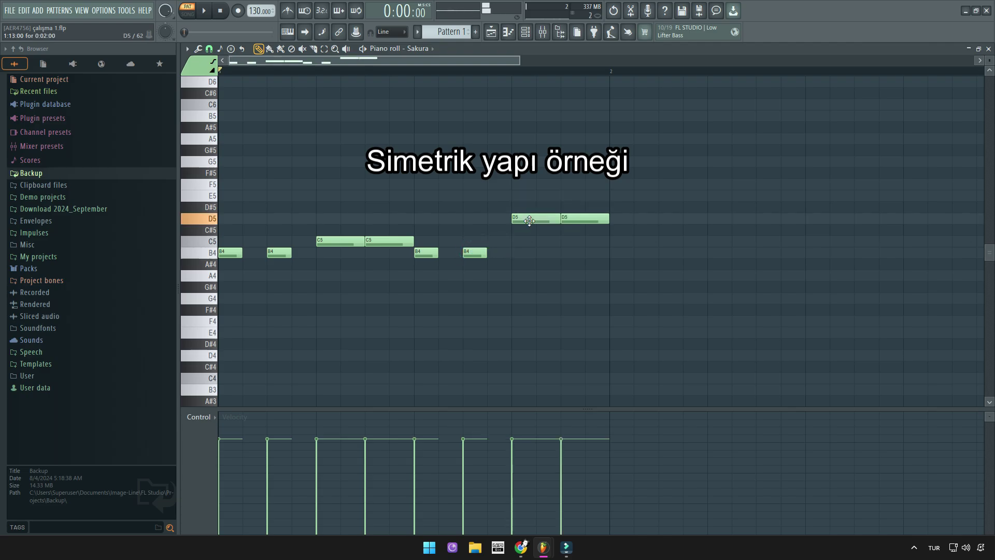
left_click_drag(529, 218, 573, 244)
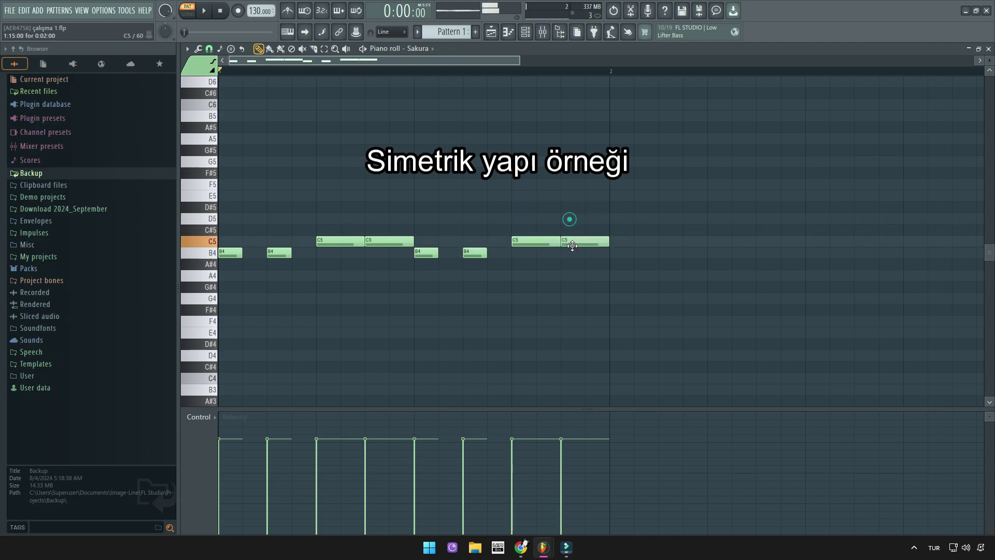
key("space")
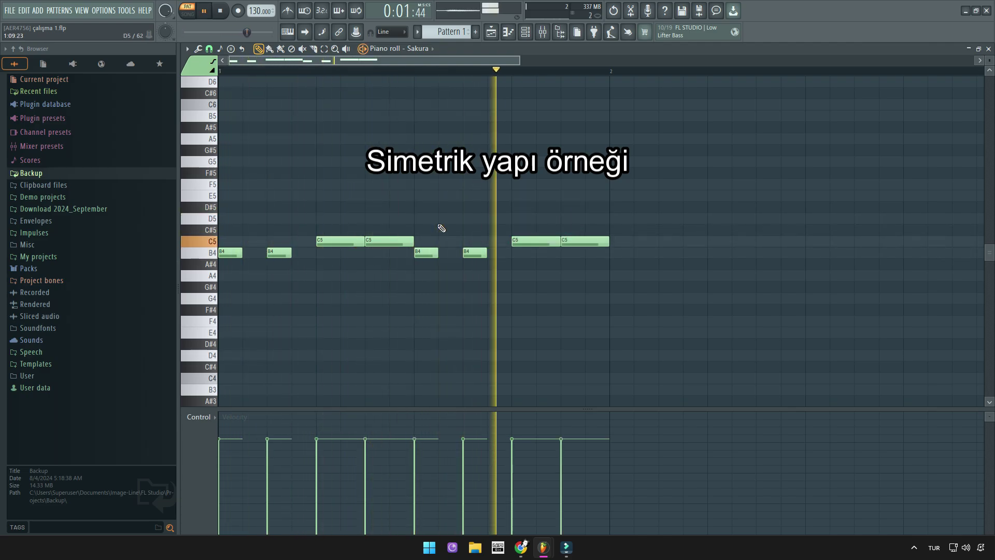
key("space")
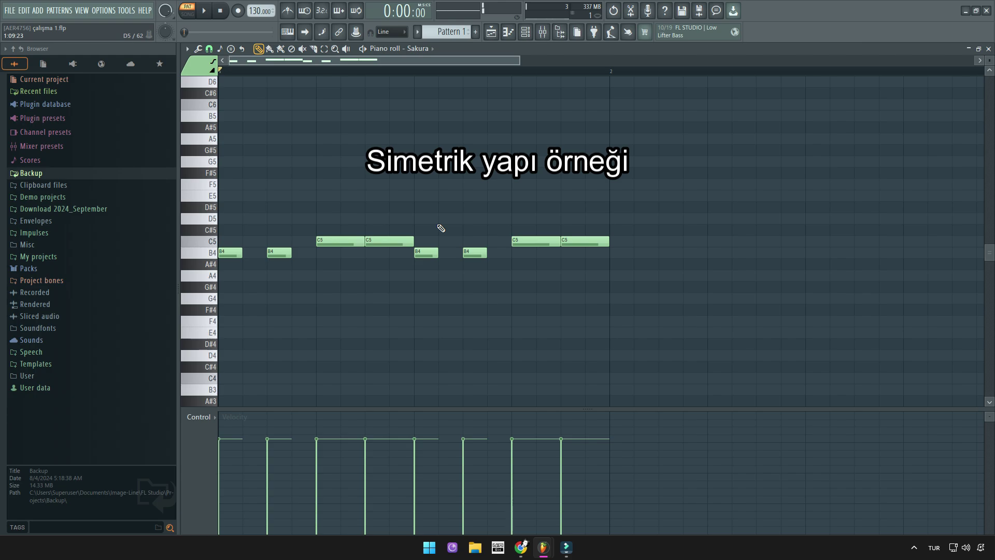
scroll(441, 228, "down", 3)
left_click_drag(224, 214, 306, 296)
left_click_drag(314, 214, 440, 289)
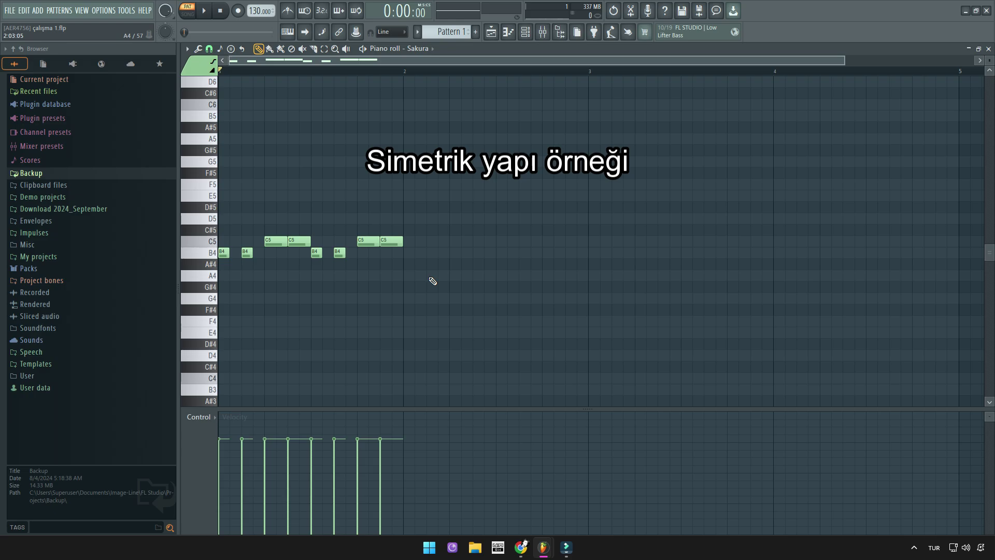
Lengthen the first B4 to six steps and delete all other notes except the two-step C5 that follows it.
right_click(248, 253)
left_click_drag(230, 252, 288, 252)
right_click(279, 241)
right_click(317, 253)
right_click(340, 253)
right_click(368, 241)
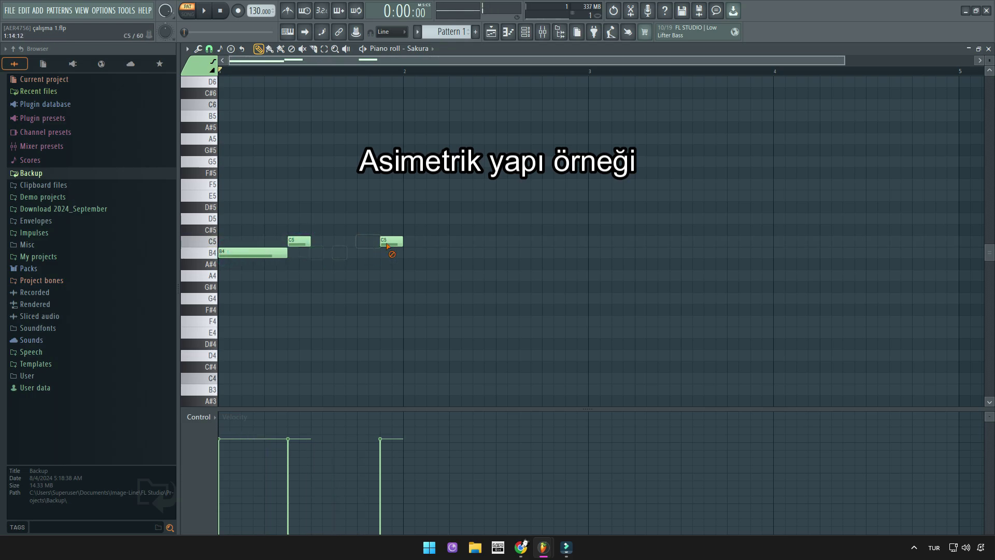
right_click(392, 241)
Add two two-step B4 notes in a row directly after the C5 in bar 1.
scroll(306, 274, "up", 3)
left_click(301, 253)
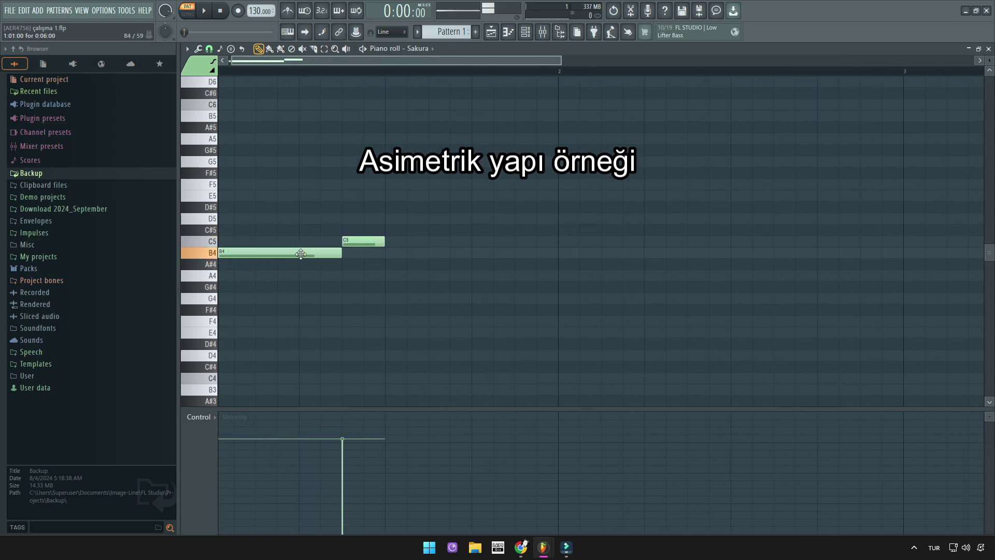
left_click(359, 241)
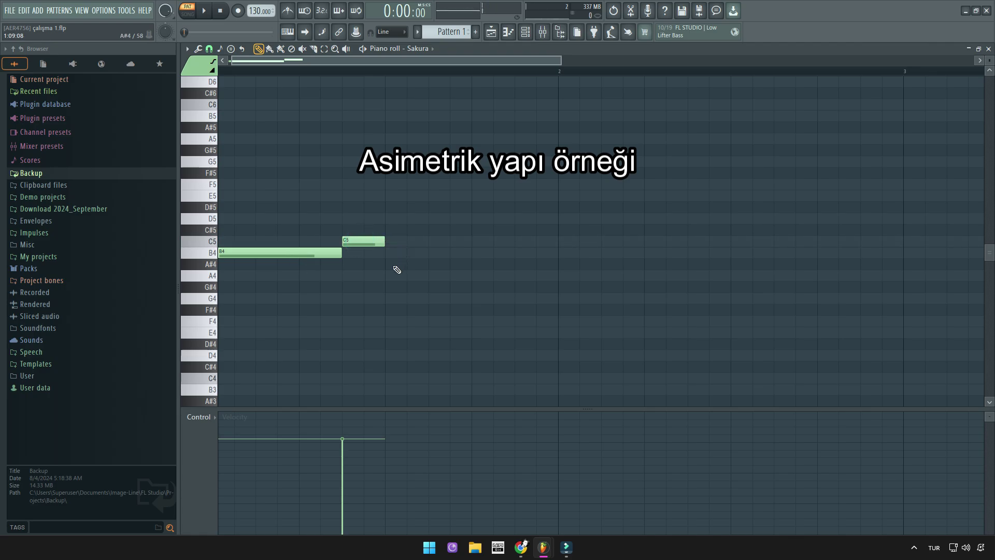
left_click(397, 254)
left_click(440, 253)
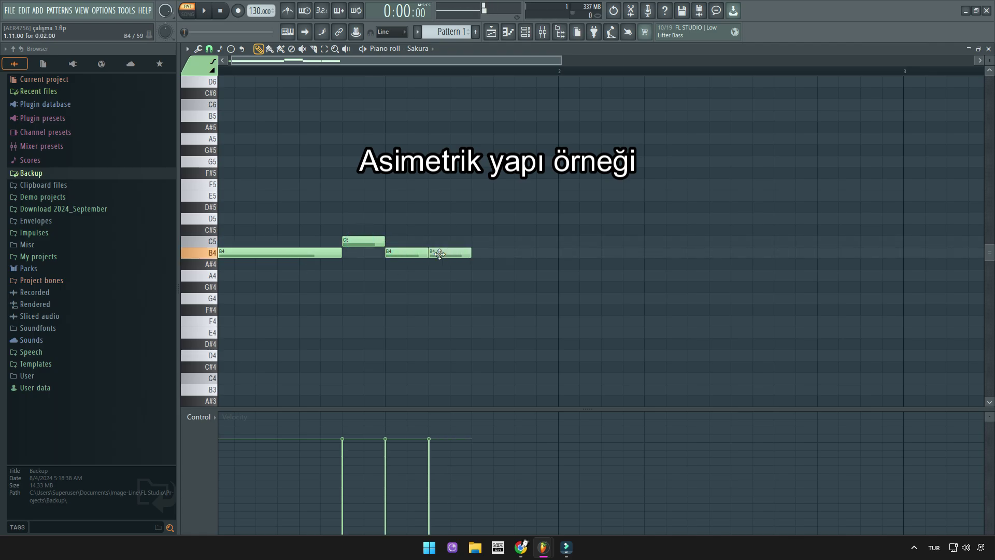
Finish bar 1 with one-step G4, A4, F4 and E4 notes after the last B4, and play the melody.
left_click(476, 298)
left_click(521, 275)
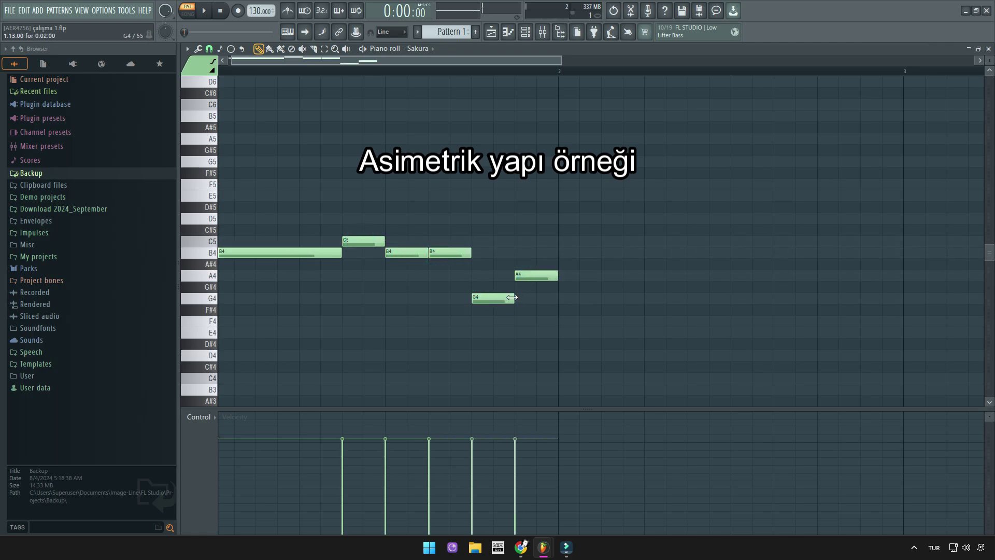
left_click_drag(510, 299, 489, 300)
left_click(498, 275)
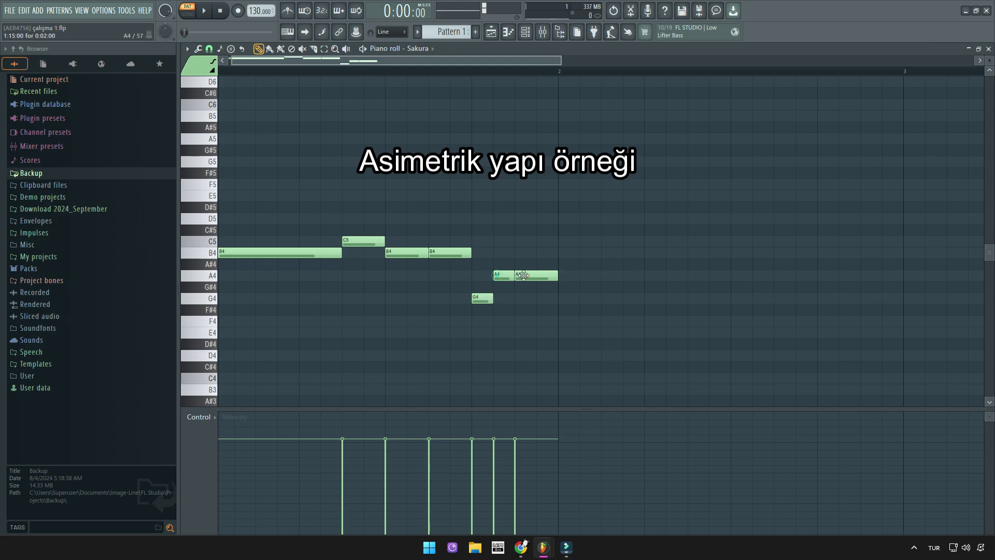
right_click(526, 275)
left_click(527, 322)
left_click(545, 332)
key("space")
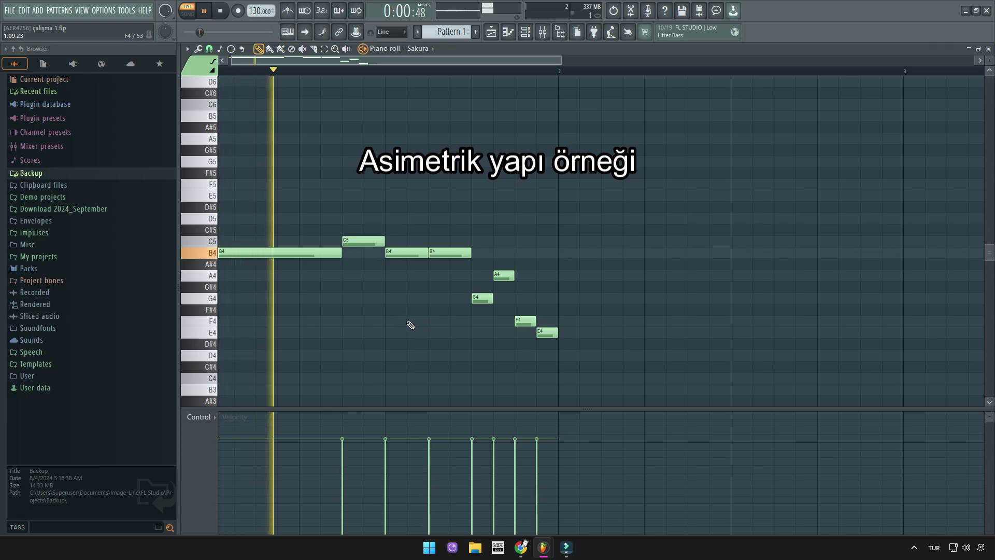
scroll(409, 318, "down", 3)
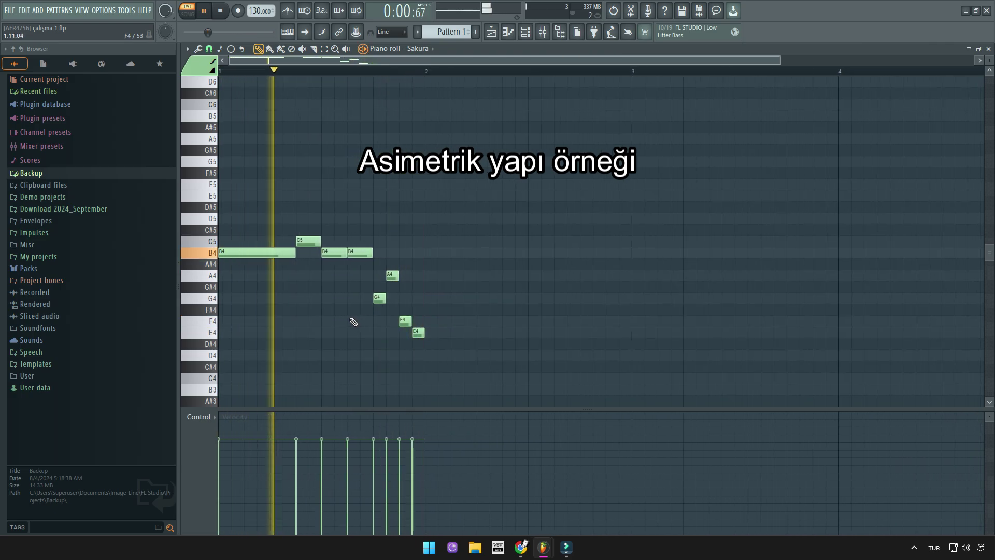
key("space")
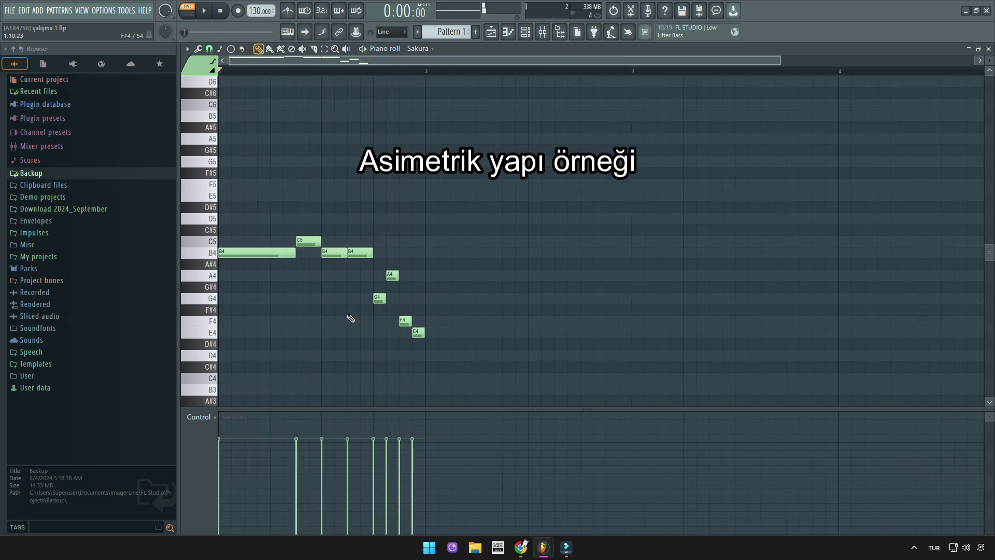
Mark the first two notes, and separately the remaining six, to compare the melody's two parts, and clear the selection.
left_click_drag(235, 213, 313, 281)
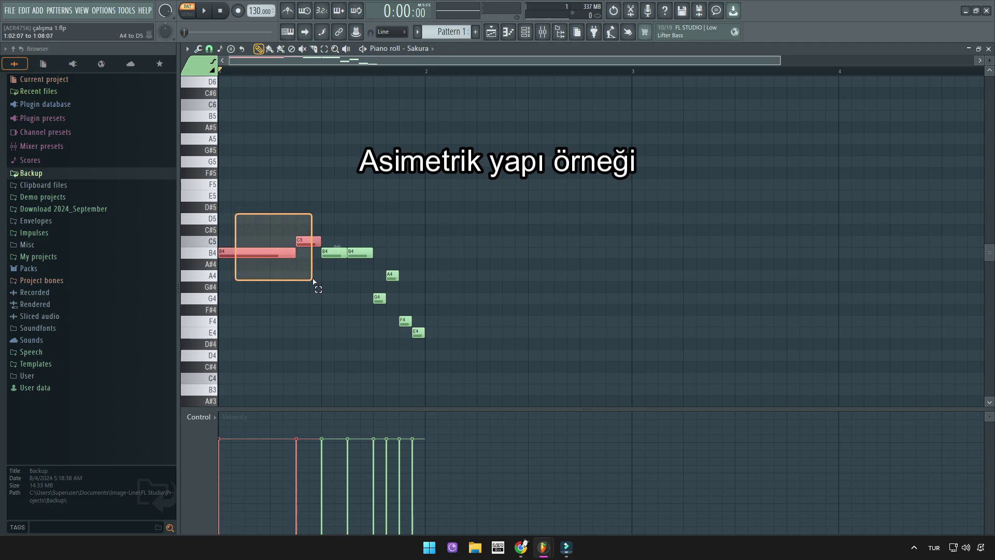
left_click_drag(313, 280, 313, 280)
left_click_drag(329, 236, 446, 380)
left_click(444, 364, "ctrl")
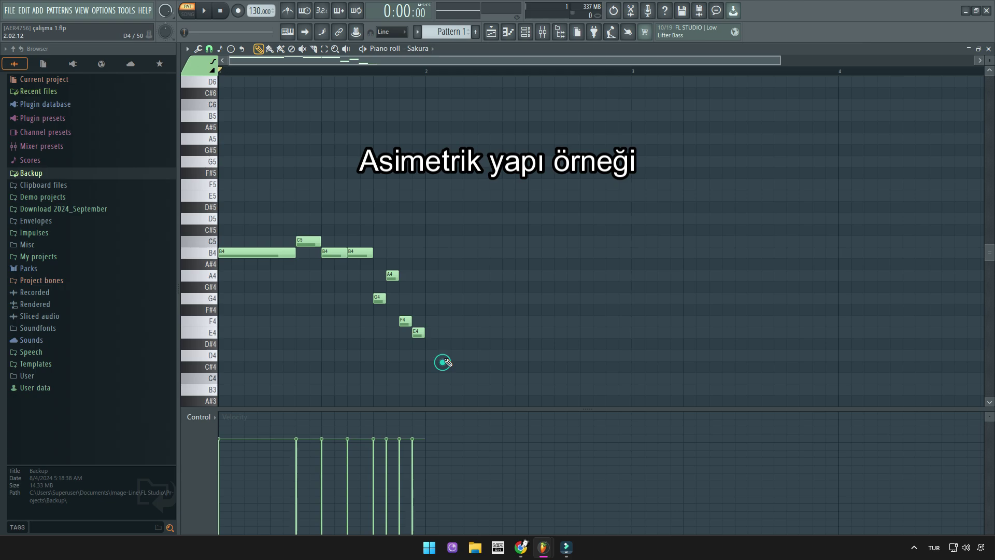
Replace the melody with three two-step B4 notes in a row at the start of bar 1, followed by a two-step C5.
left_click(228, 253)
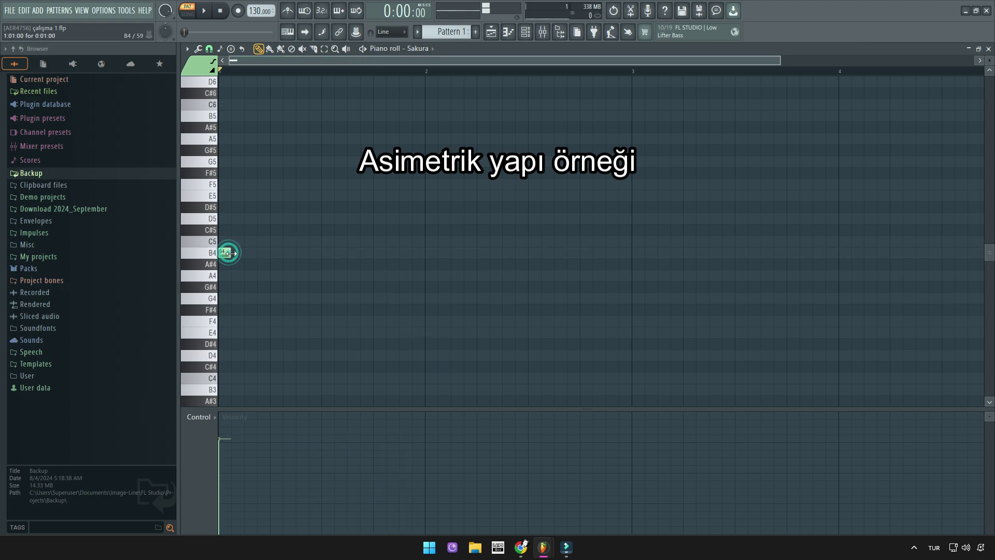
left_click_drag(230, 253, 244, 255)
left_click(253, 255)
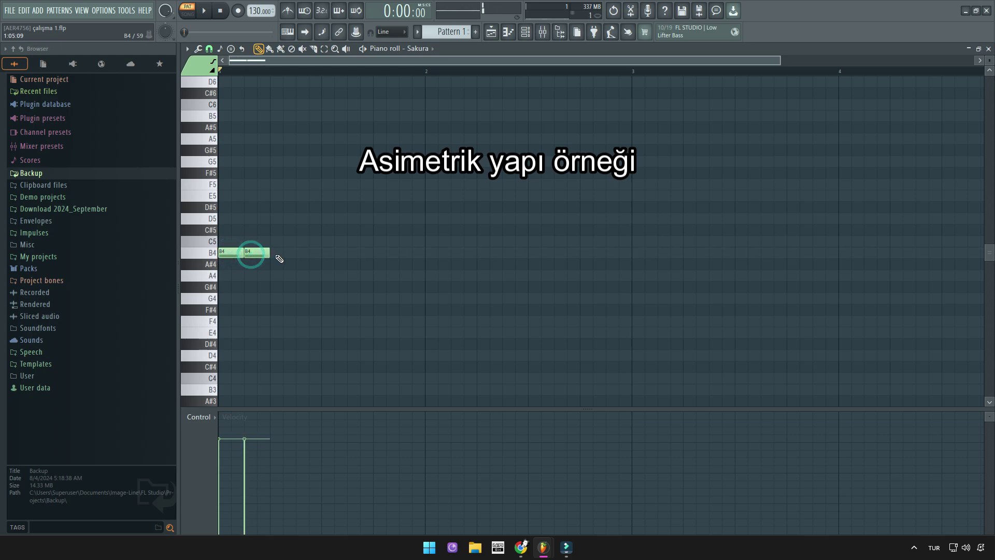
left_click(276, 253)
left_click(304, 242)
Fill the second half of bar 1 with two A4, one G4 and one F4 note of two steps each, and play it.
left_click(327, 275)
left_click(355, 276)
left_click(379, 298)
left_click(404, 321)
key("space")
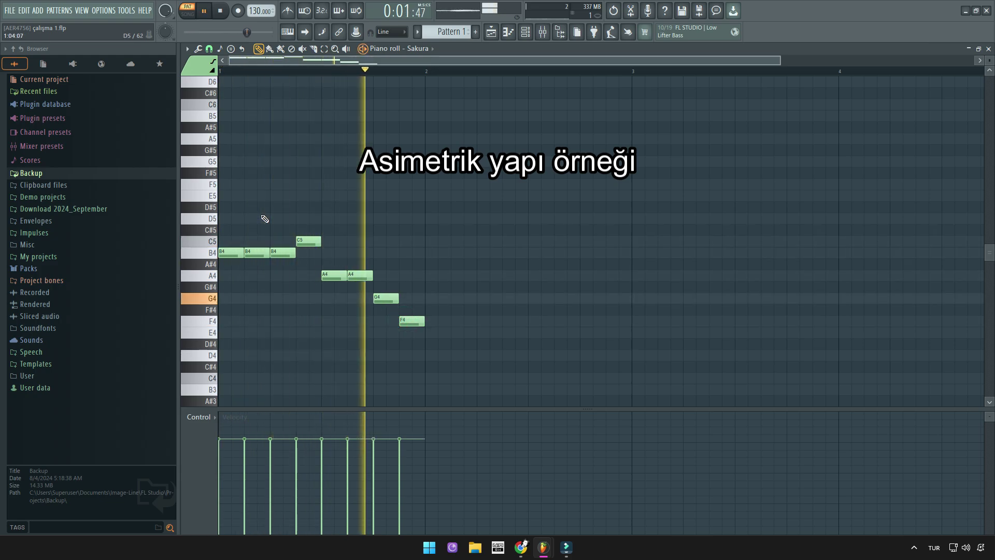
key("space")
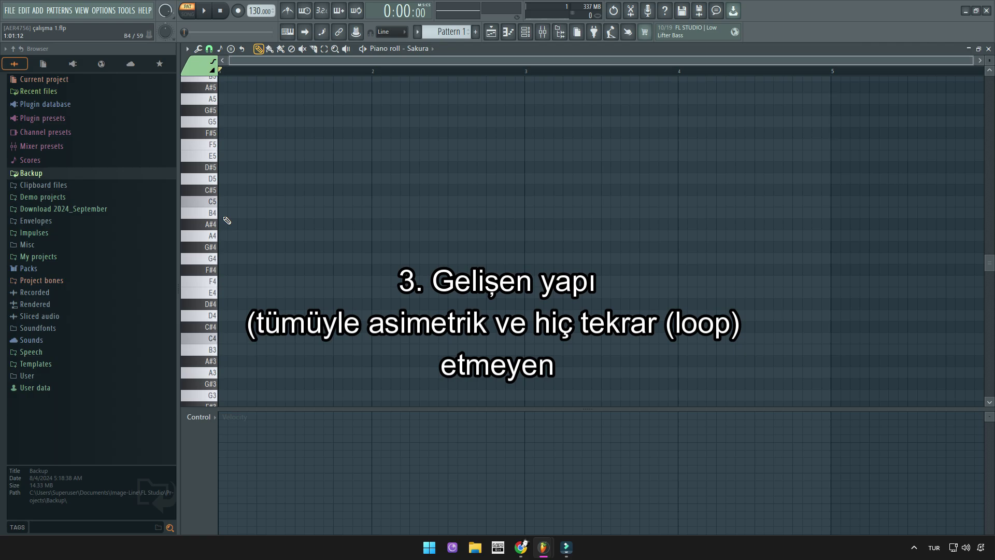
Fill the empty bar 1 with two two-step B4 notes, a ten-step B4 and a two-step E5.
left_click(225, 214)
left_click(262, 215)
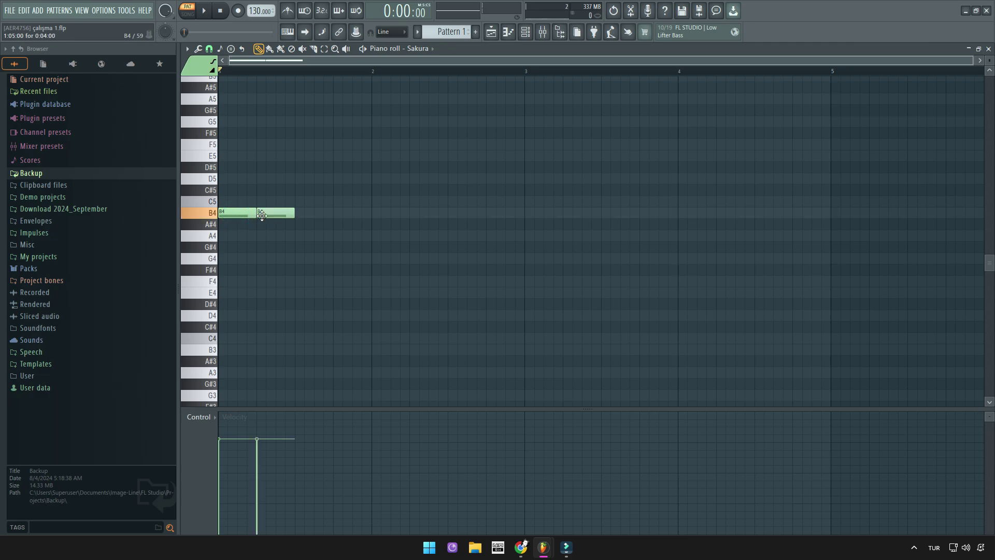
left_click_drag(256, 215, 237, 214)
left_click(244, 215)
left_click_drag(293, 215, 371, 215)
left_click(362, 156)
left_click_drag(466, 156, 371, 156)
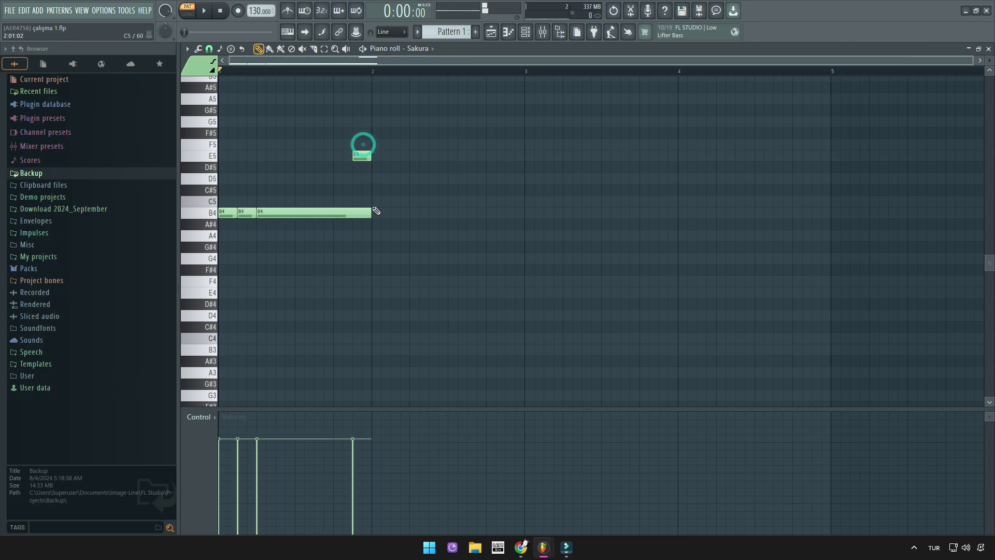
left_click_drag(371, 213, 351, 213)
Continue from bar 2 with pairs of three-step notes descending through D5, C5 and B4.
left_click(374, 178)
key("space")
key("space")
left_click_drag(466, 179, 400, 179)
left_click(410, 179)
left_click(437, 202)
left_click(466, 202)
left_click(493, 213)
left_click(518, 214)
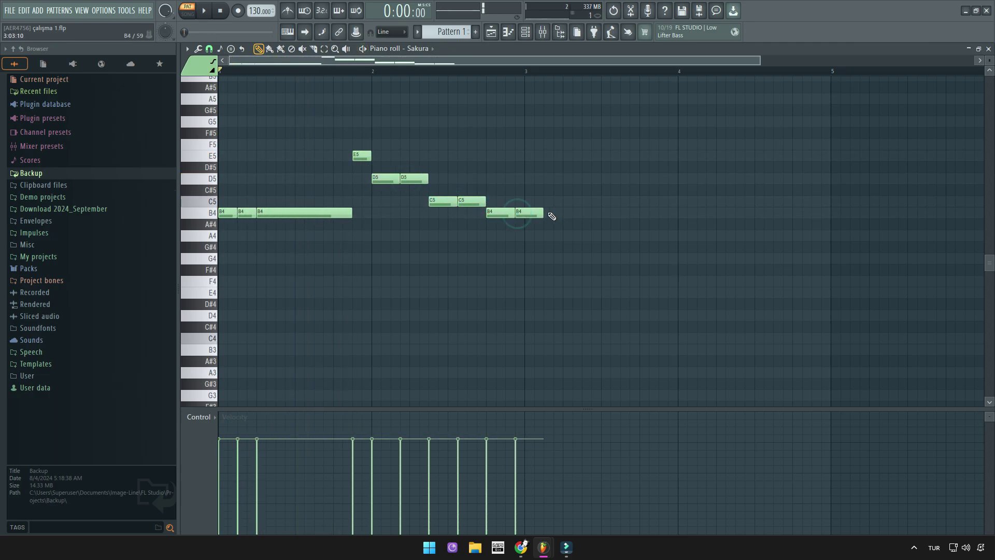
Add three-step B4, A4, A4 and G4 notes, end bar 3 with a two-step E4, and play the melody.
left_click(636, 259)
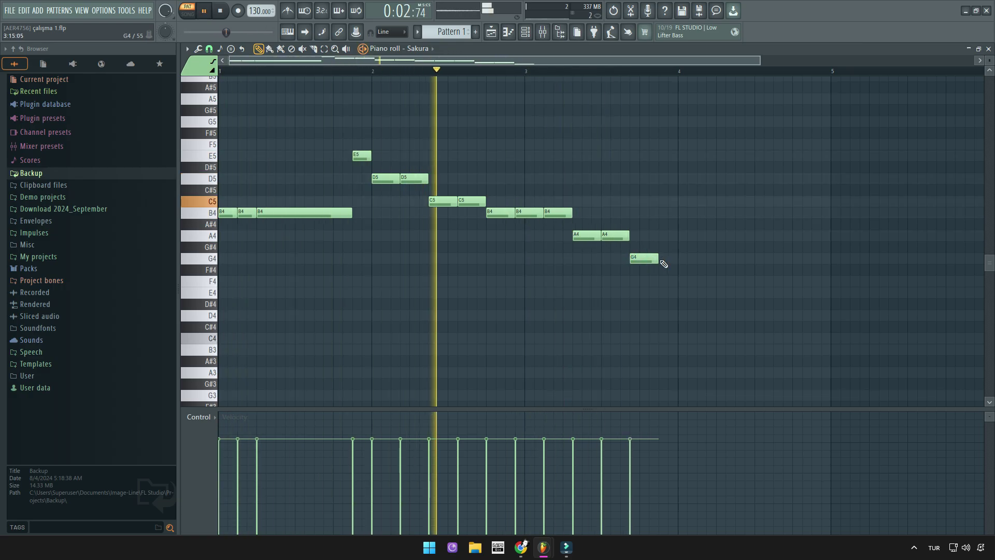
left_click_drag(657, 260, 677, 261)
scroll(674, 275, "up", 2)
left_click_drag(589, 259, 564, 259)
left_click(571, 293)
left_click_drag(603, 293, 590, 293)
scroll(564, 312, "down", 2)
key("space")
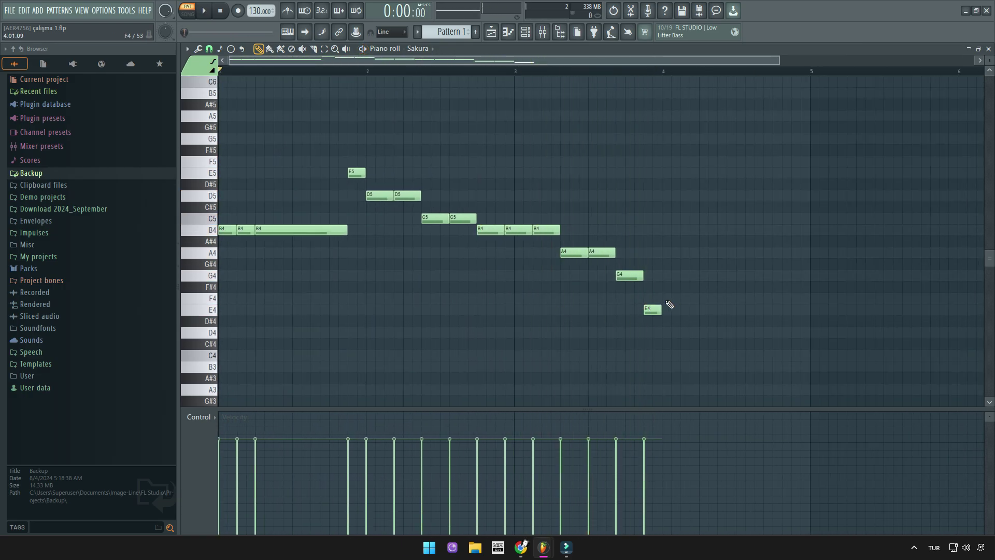
mouse_move(669, 312)
left_mouse_down()
mouse_move(670, 334)
mouse_move(670, 312)
left_mouse_up()
key("space")
Raise bar 3's last note to F4 and start bar 4 with one-step E4, F4, G4, A4, C5, B4, A4, G4 and a four-step F4.
mouse_move(651, 312)
left_mouse_down()
mouse_move(651, 301)
mouse_move(606, 307)
mouse_move(613, 299)
left_mouse_up()
scroll(668, 312, "up", 2)
left_click(637, 300)
key("space")
left_click(630, 276)
left_click(648, 253)
left_click(664, 219)
left_click(681, 230)
left_click(699, 253)
left_click(716, 276)
left_click(734, 299)
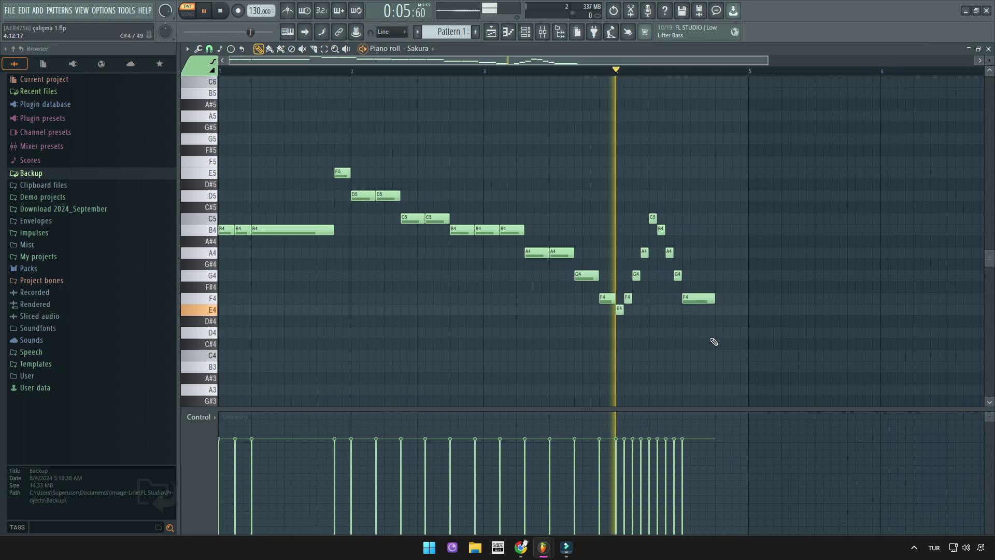
Continue the melody after the long F4 in bar 4 with a run of low notes, adjust the last ones, and play it.
scroll(708, 313, "up", 2)
left_click(669, 311)
left_click(685, 311)
left_click(699, 311)
left_click(716, 312)
left_click_drag(721, 311, 721, 332)
key("space")
scroll(622, 311, "right", 3)
left_click_drag(530, 276, 530, 299)
key("space")
left_click_drag(536, 299, 611, 299)
key("space")
Extend the melody's end with further descending notes, adjust the final note, and play the passage.
scroll(610, 317, "down", 3)
left_click(621, 310)
left_click(640, 333)
scroll(644, 334, "up", 1)
left_click(675, 355)
left_click(703, 356)
key("space")
scroll(650, 344, "down", 2)
left_click_drag(721, 347, 708, 379)
key("space")
Add the closing low notes at the melody's end and play the whole melody from bar 1.
left_click(705, 356)
scroll(747, 357, "up", 2)
left_click(682, 356)
left_click_drag(721, 379, 745, 379)
scroll(725, 376, "down", 3)
left_click(220, 71)
key("space")
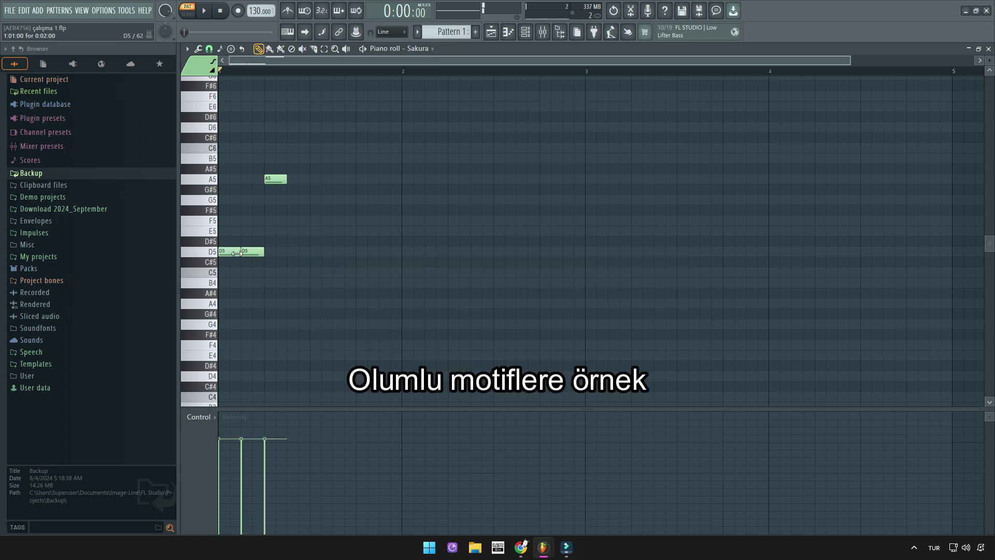
Shorten the D5, D5, A5 motif at the start of bar 1 to three consecutive one-step notes and play it.
left_click_drag(261, 252, 241, 251)
left_click(252, 180)
right_click(260, 180)
right_click(275, 181)
key("space")
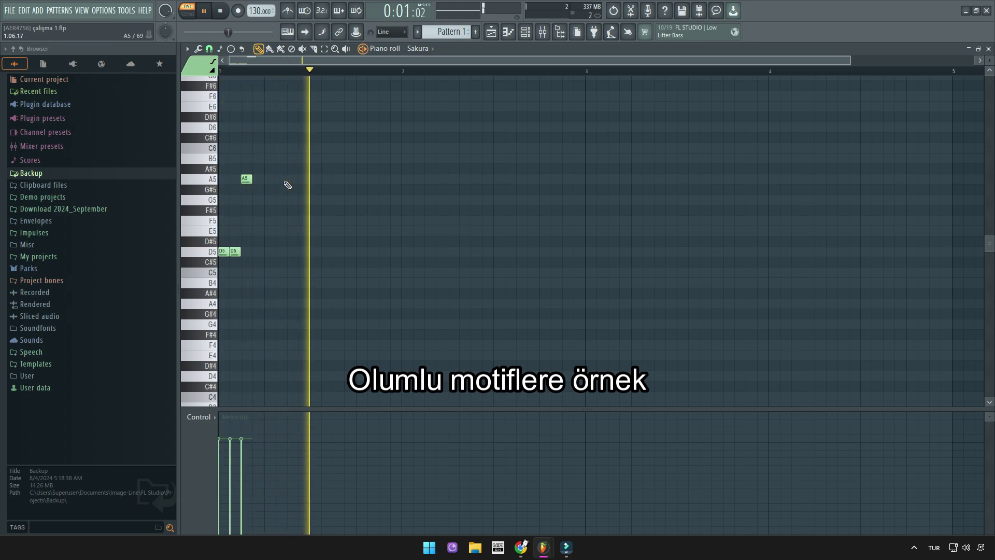
scroll(222, 300, "up", 6)
scroll(233, 305, "down", 4)
key("space")
scroll(236, 303, "down", 1)
key("space")
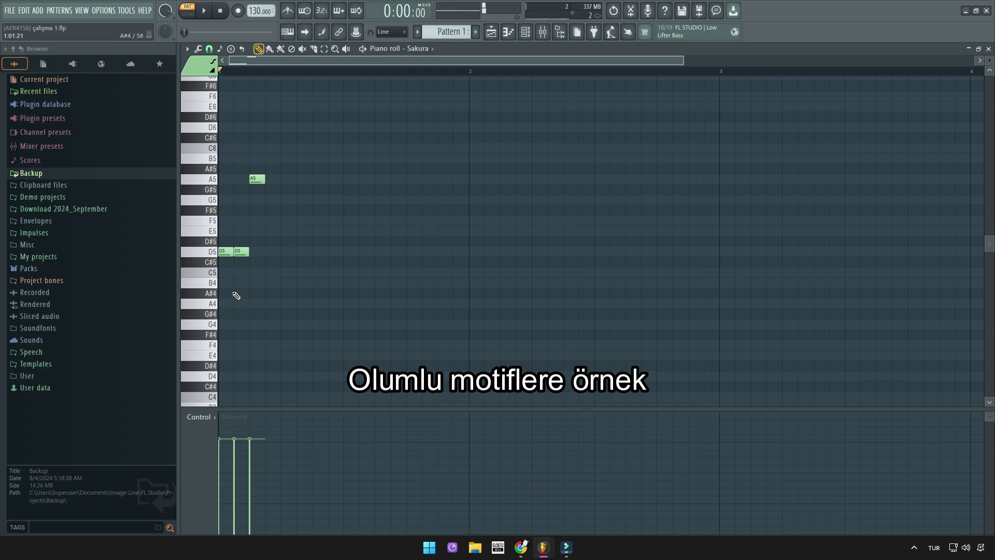
Replace the motif with two two-step G5 notes above one four-step C5 in bar 1, and play it.
key("ctrl+Down")
key("ctrl+Up")
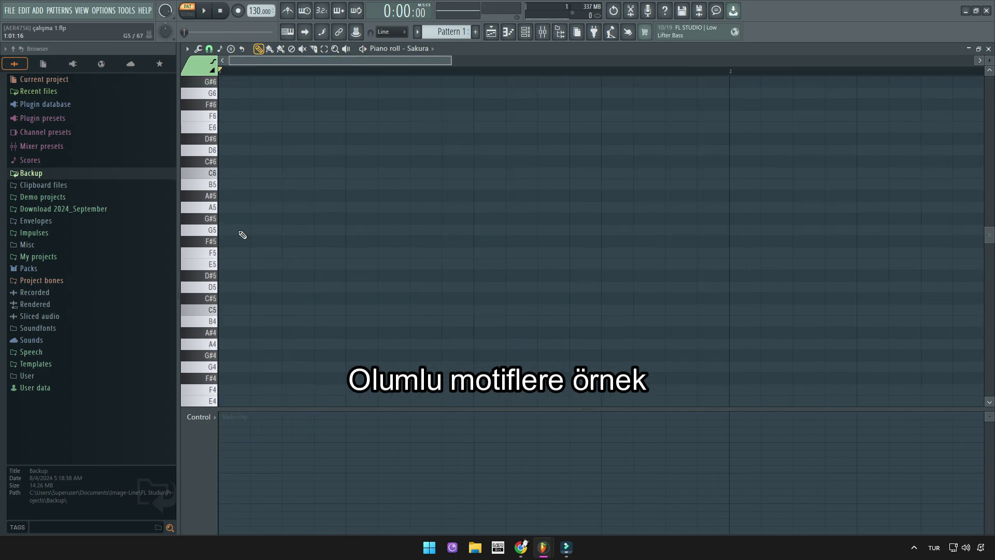
left_click(240, 230)
left_click(291, 230)
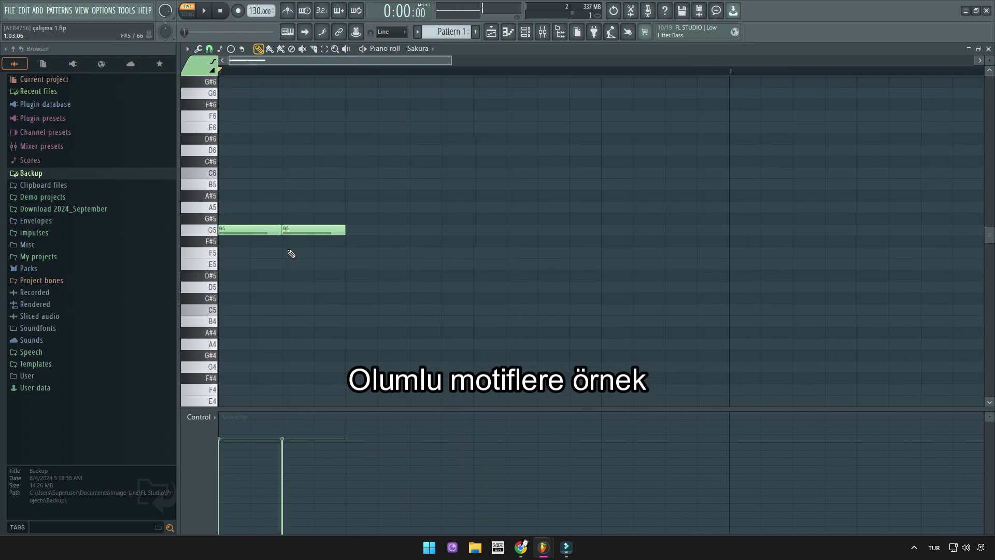
left_click(231, 311)
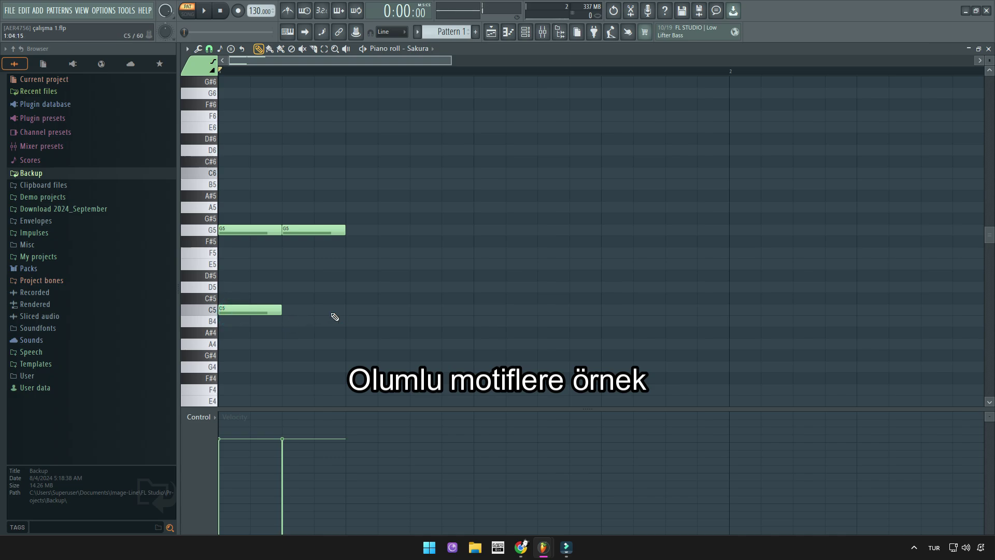
left_click_drag(325, 314, 345, 314)
key("space")
key("space")
scroll(321, 338, "down", 3)
scroll(311, 324, "up", 3)
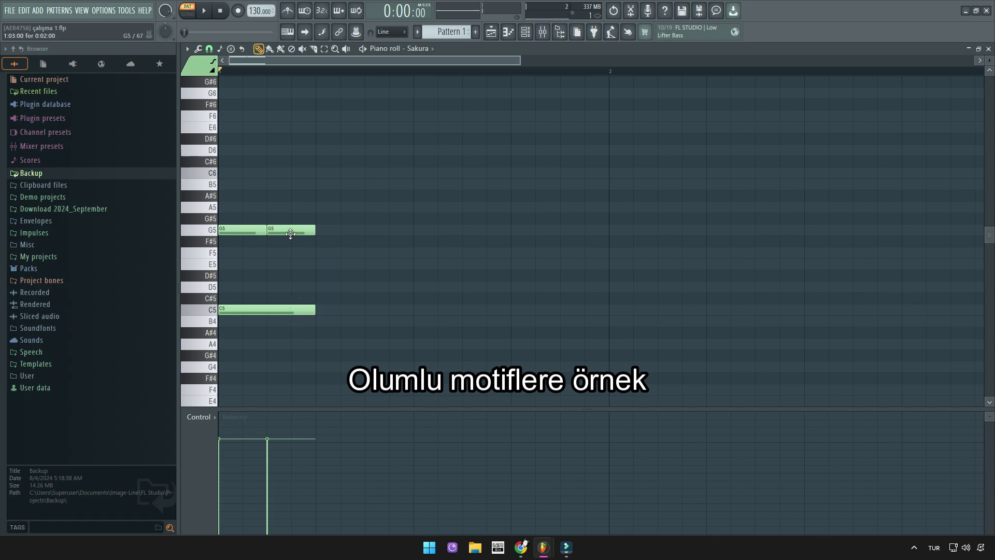
Add a four-step C6 after the G5 notes with a four-step C5 beneath it, and play the motif.
left_click_drag(343, 208, 346, 169)
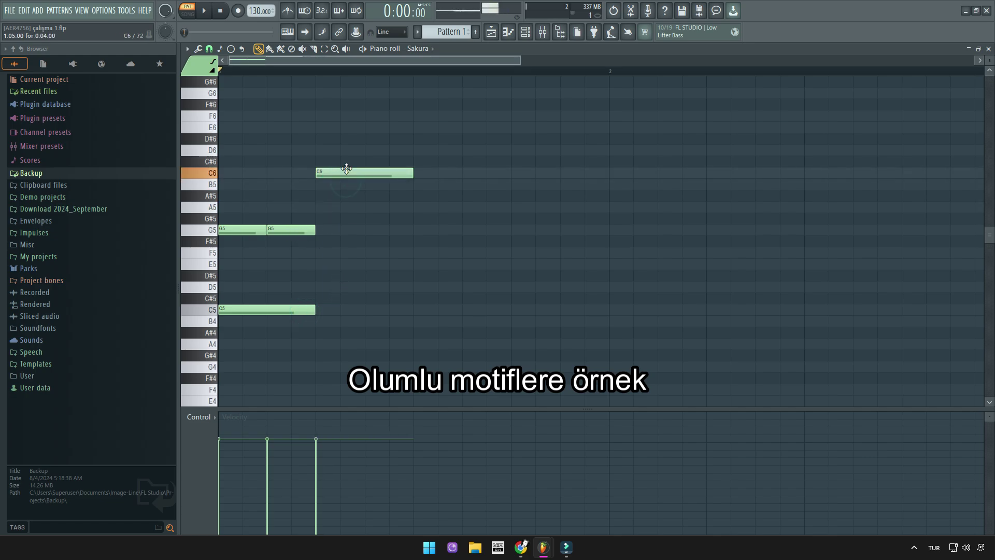
left_click(324, 313)
key("space")
scroll(323, 338, "down", 1)
scroll(323, 337, "down", 1)
key("space")
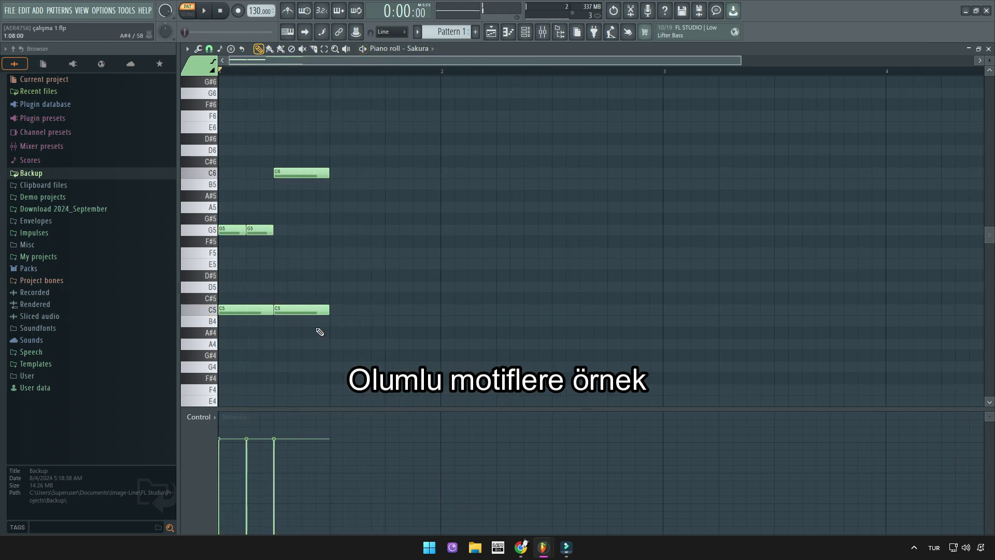
key("space")
key("space")
Shorten the first C5 to two steps, raise the second G5 to A5, and add a two-step D5 beneath it.
left_click_drag(273, 310, 245, 310)
left_click_drag(252, 229, 252, 207)
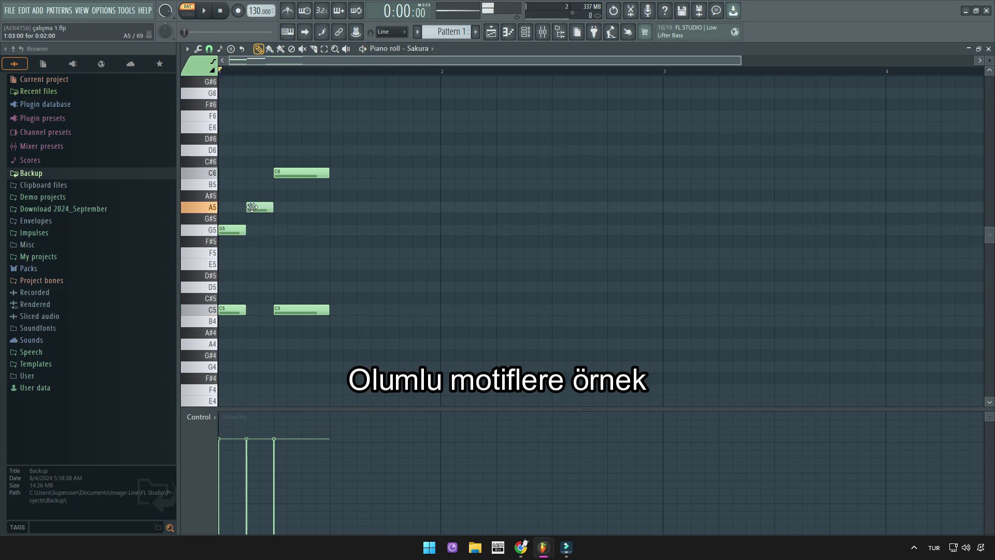
left_click(255, 287)
Redraw the four-step C6 and replace the four-step C5 beneath it with a four-step E5.
right_click(284, 310)
right_click(306, 173)
left_click(280, 174)
left_click_drag(301, 175, 325, 175)
left_click(285, 265)
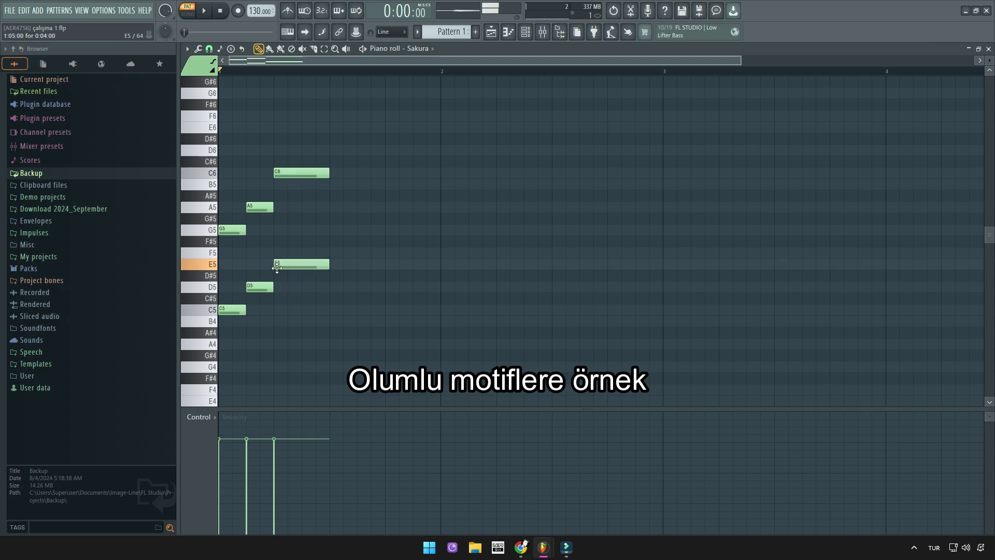
Try the four-step note beneath C6 at F5 and at G5, playing the motif with each pitch.
left_click_drag(289, 264, 289, 253)
key("space")
key("space")
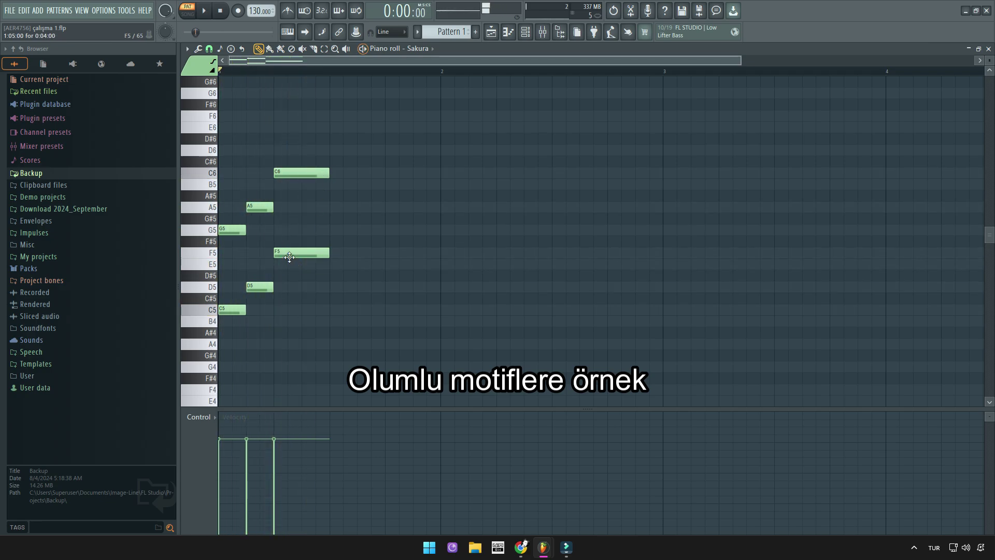
key("space")
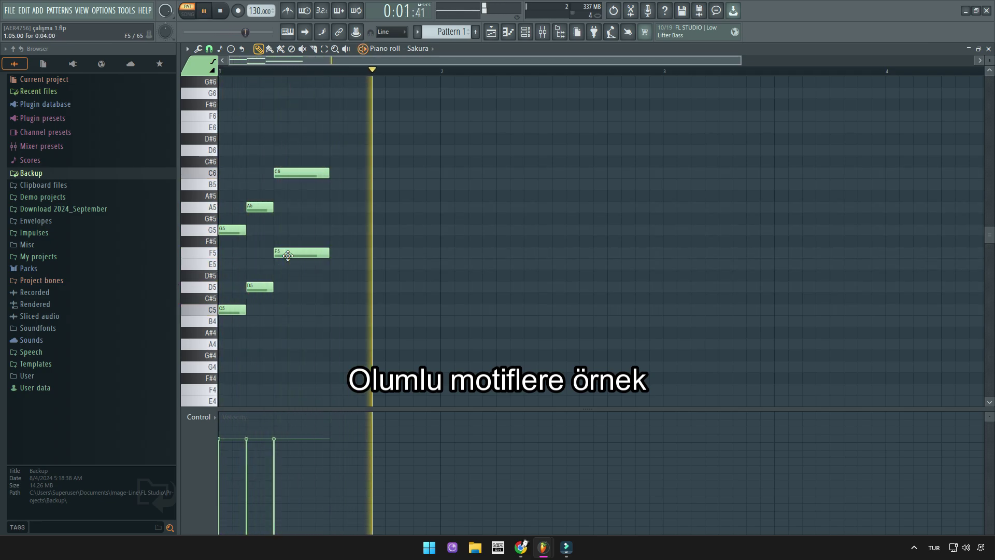
key("space")
key("space")
key("space")
left_click_drag(287, 255, 288, 231)
key("space")
key("space")
Lower the four-step note beneath C6 to C5 and play the motif.
left_click_drag(290, 231, 280, 309)
key("space")
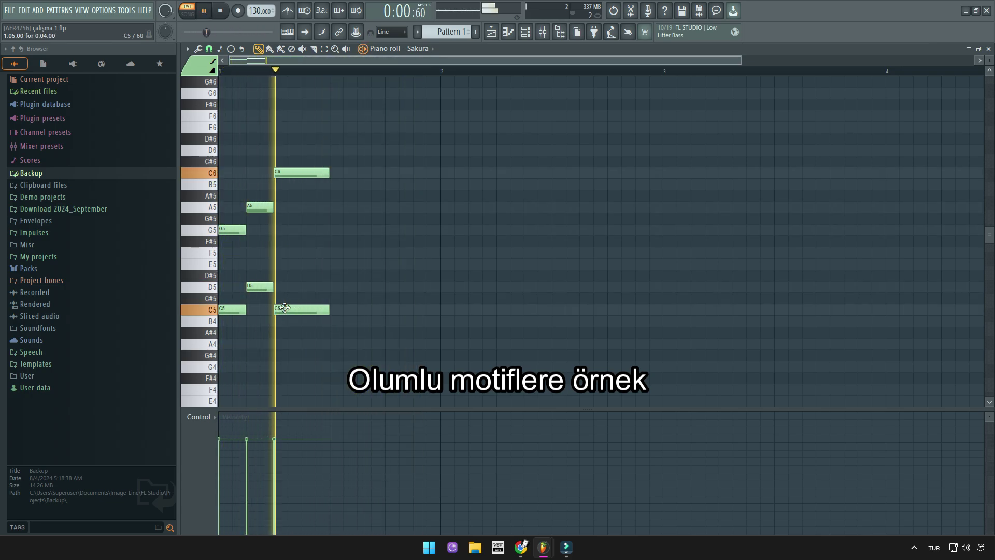
key("space")
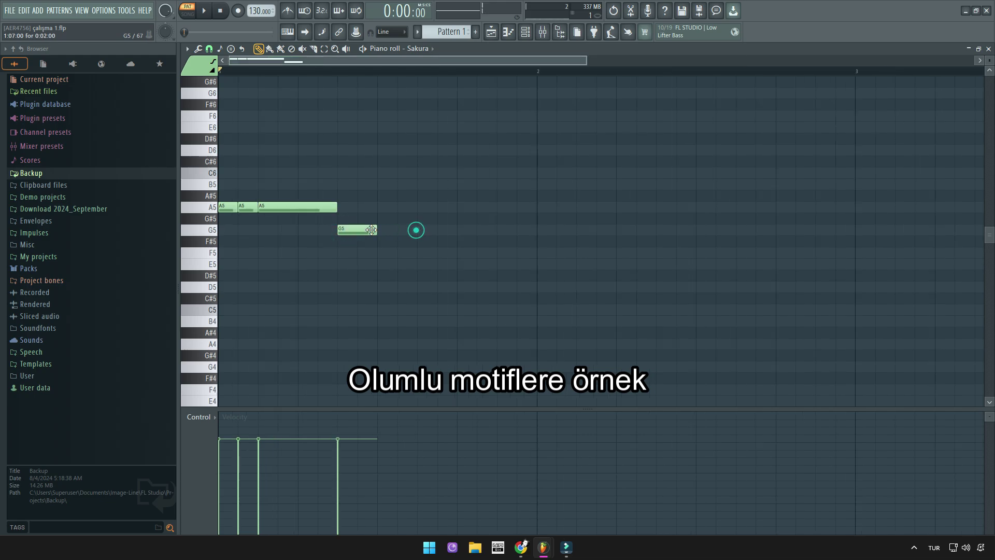
Shorten the third A5 to two steps, move the two-step G5 directly after it, and play the motif.
key("space")
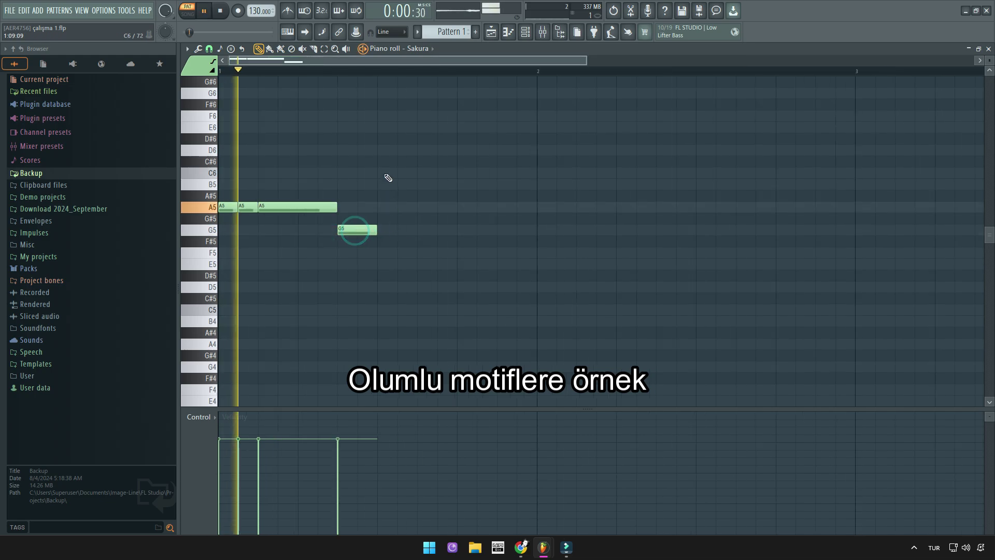
key("space")
left_click_drag(367, 230, 332, 230)
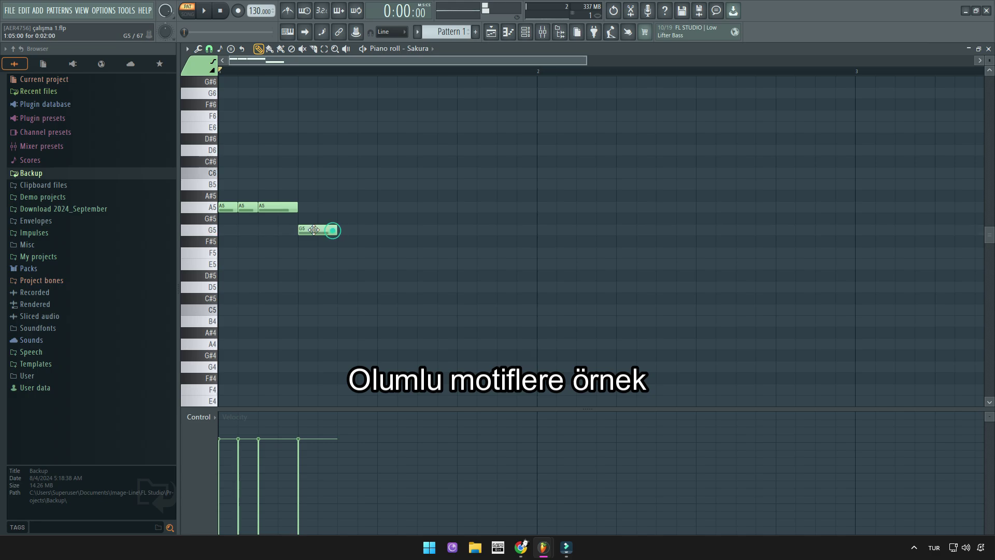
right_click(330, 284, "ctrl")
key("space")
key("space")
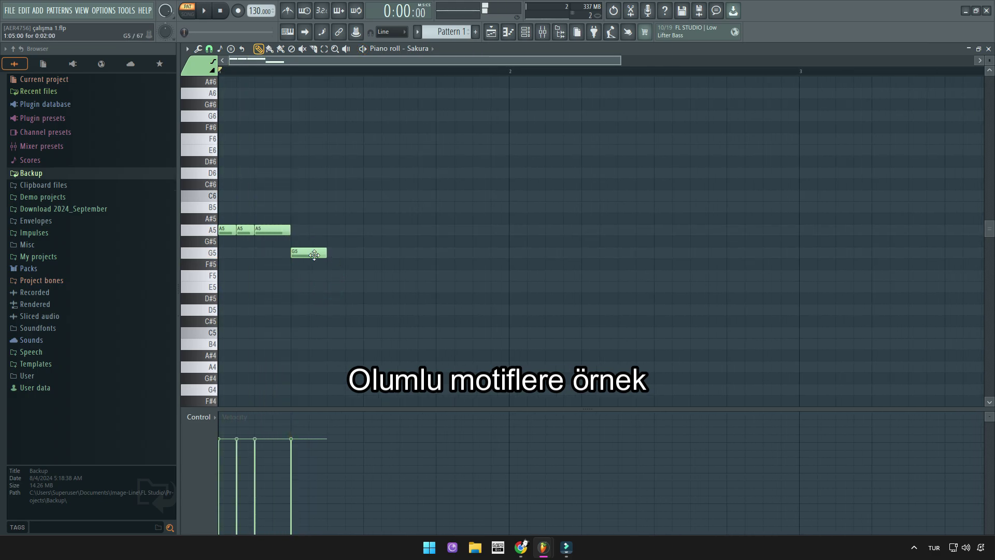
Add a two-step B5 and a two-step C6 after the G5 and play the motif.
left_click(340, 208)
left_click(371, 195)
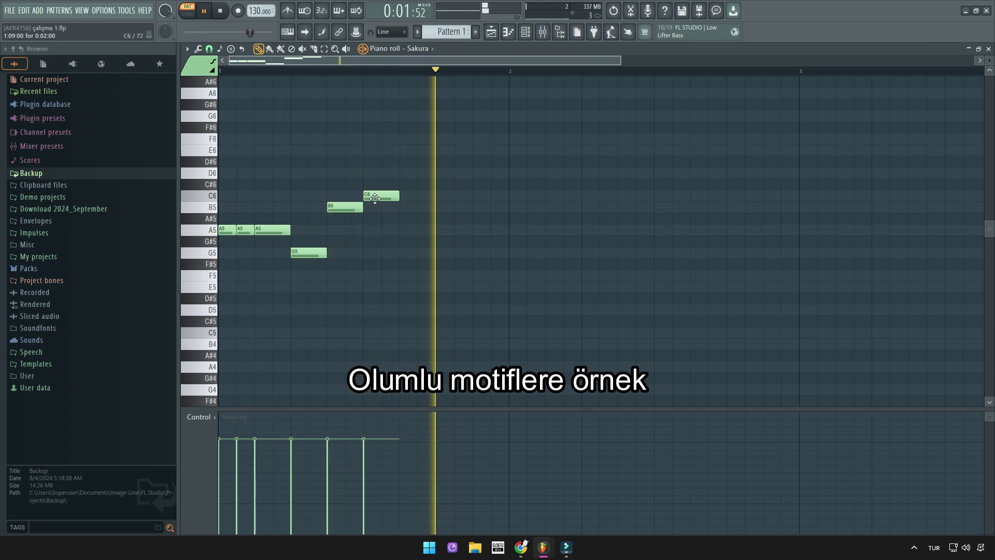
key("space")
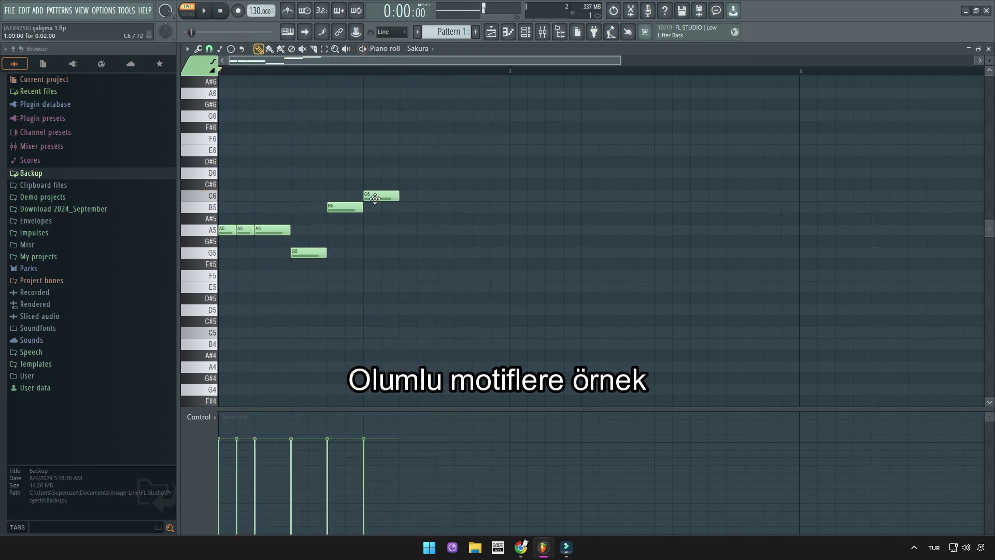
Lengthen the G5 to three steps, shorten the B5 to one step, and play the motif, then again one octave lower.
left_click_drag(336, 257, 340, 256)
left_click_drag(338, 209, 369, 209)
key("space")
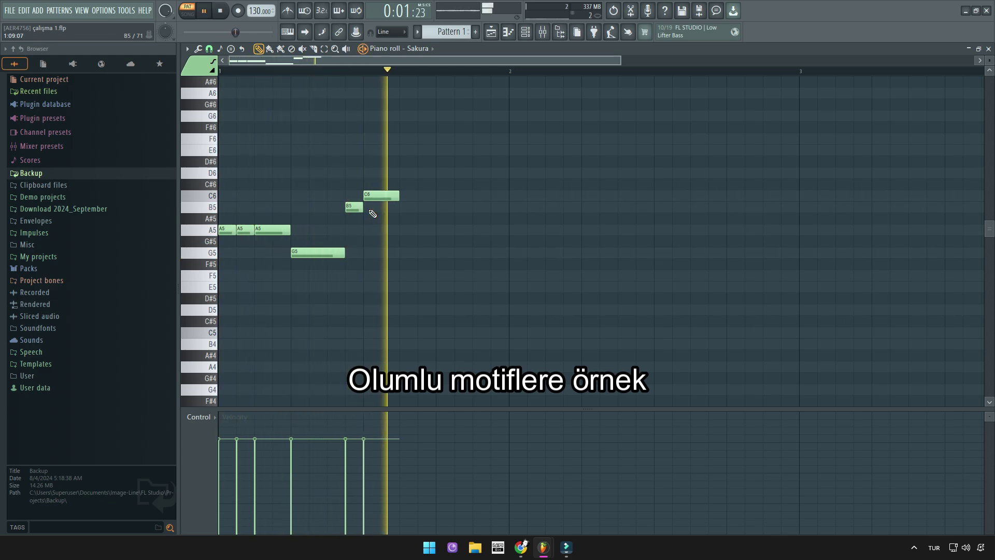
key("space")
key("ctrl+Down")
key("space")
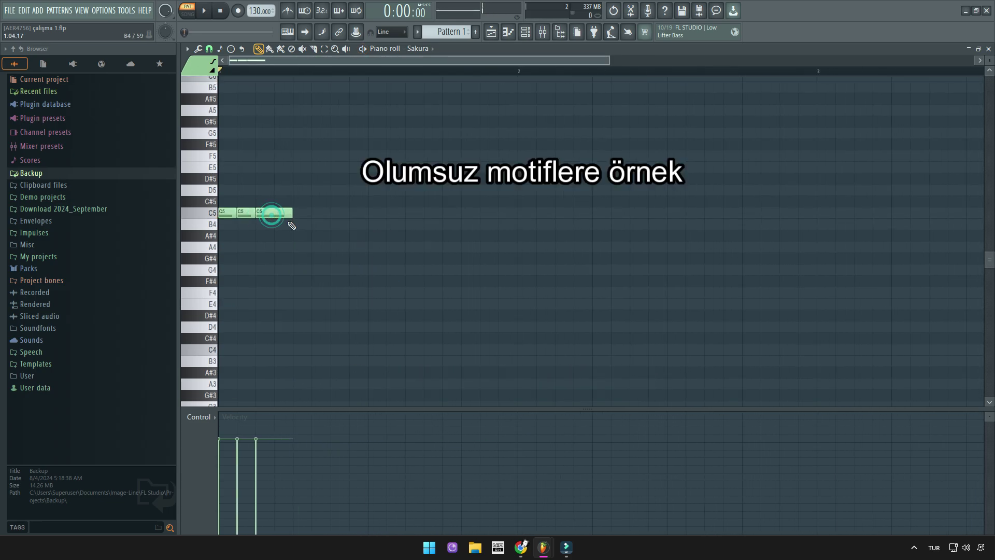
Add a two-step B4 directly after the third C5 and play the motif.
left_click(303, 228)
key("space")
key("space")
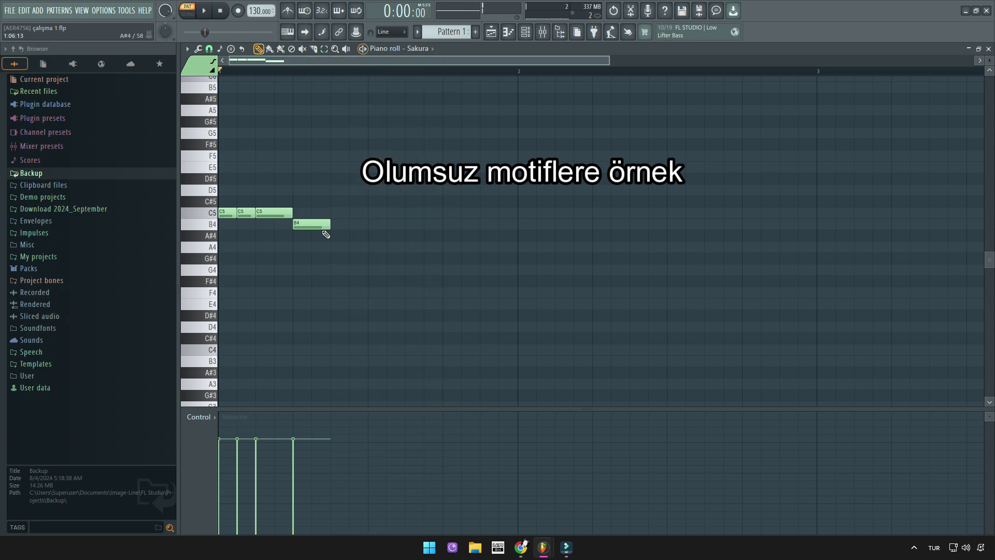
key("space")
key("space")
Delete the B4 and all three C5 notes from the piano roll.
right_click(299, 225)
right_click(263, 215)
right_click(246, 213)
right_click(222, 214)
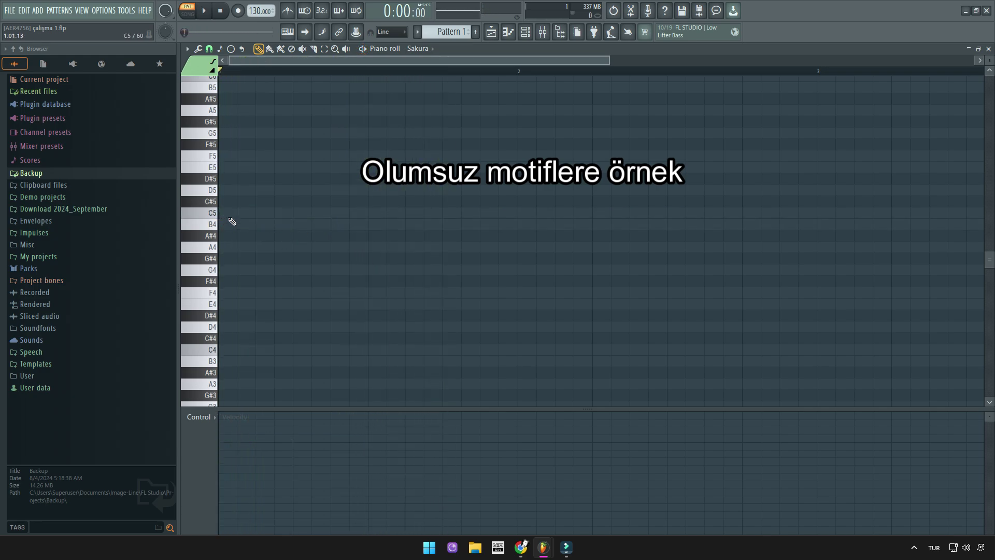
Stack four-step C5, G4 and A4 notes at the start of the pattern and play the chord.
left_click(234, 218)
left_click_drag(256, 215, 297, 220)
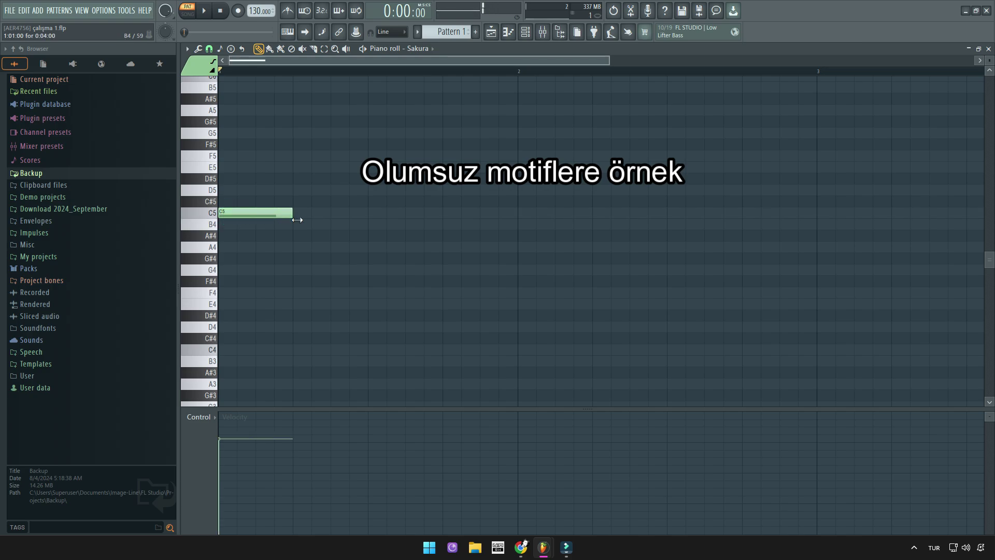
left_click(232, 271)
left_click(223, 248)
key("space")
Raise the A4 to B4 and lower the C5 to F4, playing the chord with each change.
left_click_drag(224, 248, 238, 227)
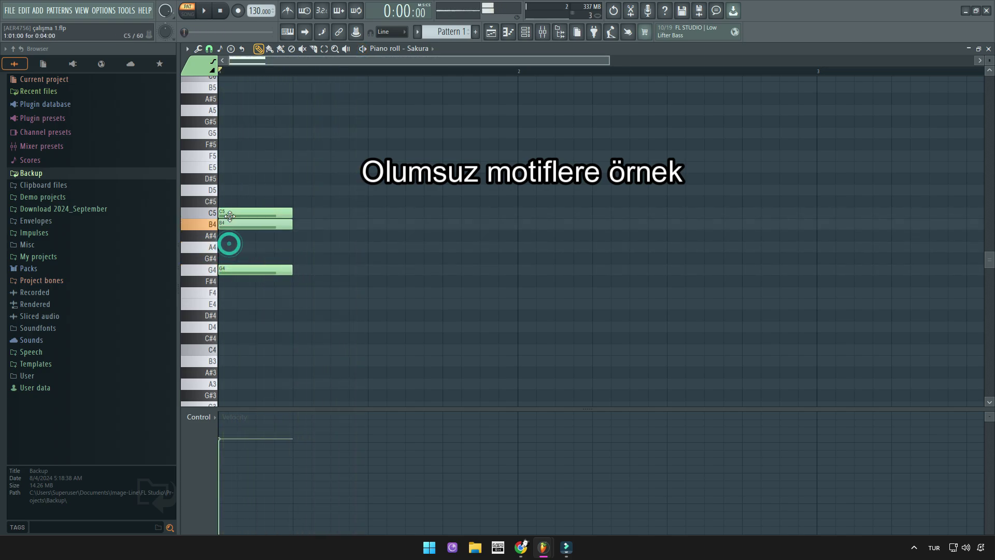
key("space")
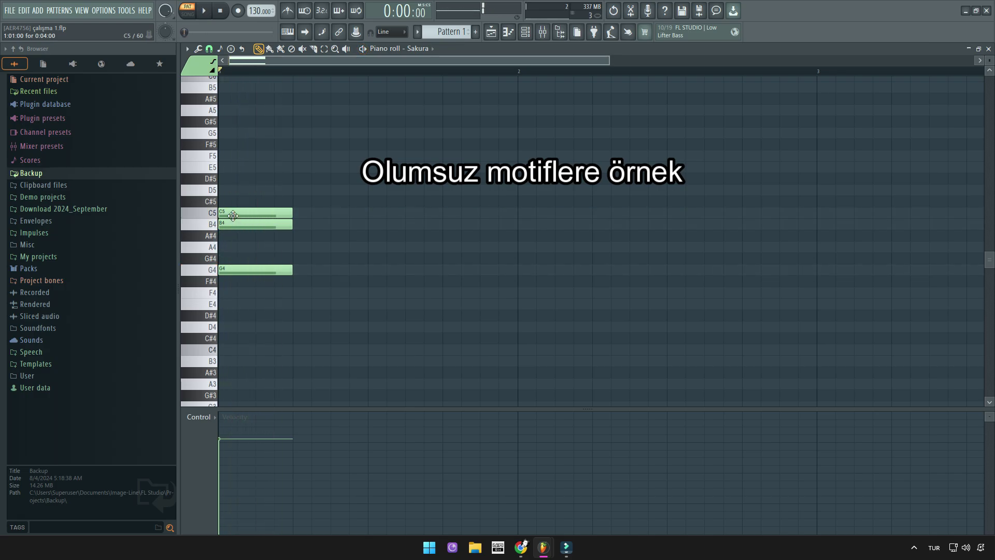
left_click_drag(233, 213, 238, 301)
key("space")
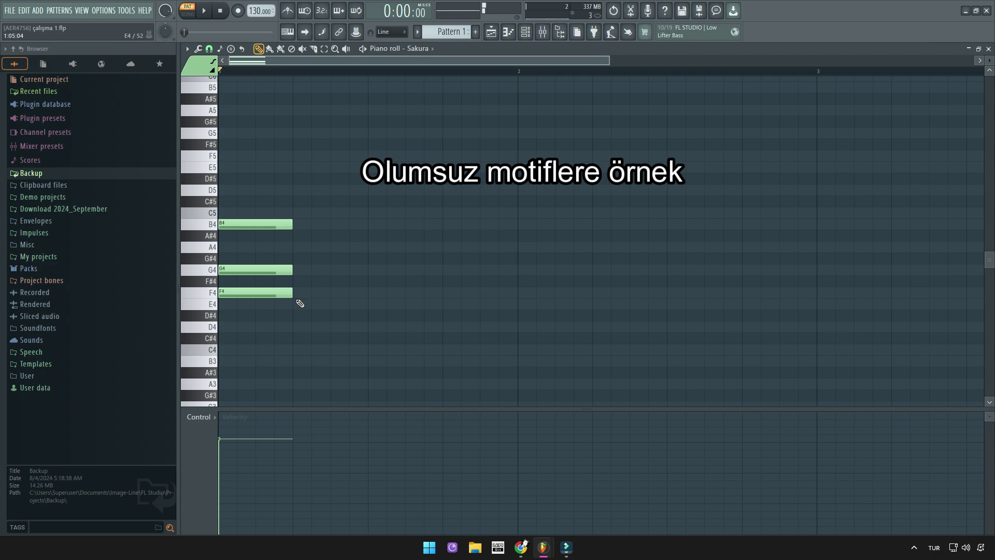
key("space")
Add a second four-step chord of E4, G4 and B4 directly after the first and play both.
left_click(303, 306)
left_click(307, 271)
key("space")
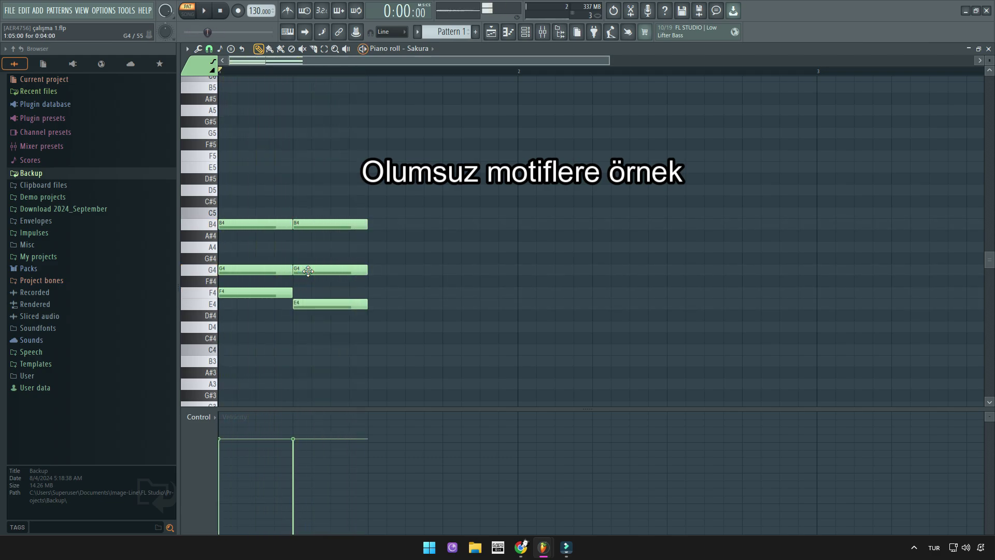
Select the second chord's three notes, lengthen them to eight steps, and play the progression.
scroll(314, 325, "down", 1)
left_click_drag(293, 209, 382, 309)
key("space")
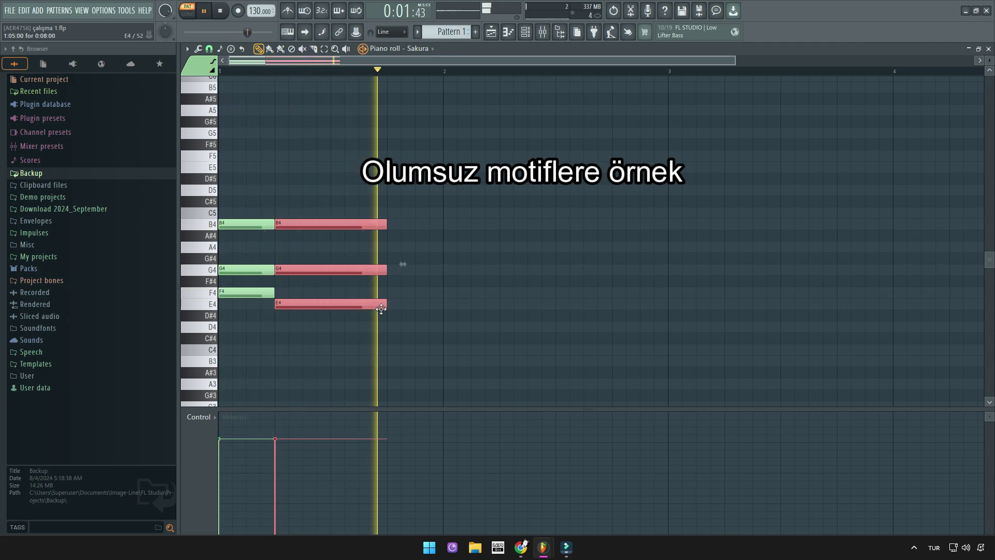
key("space")
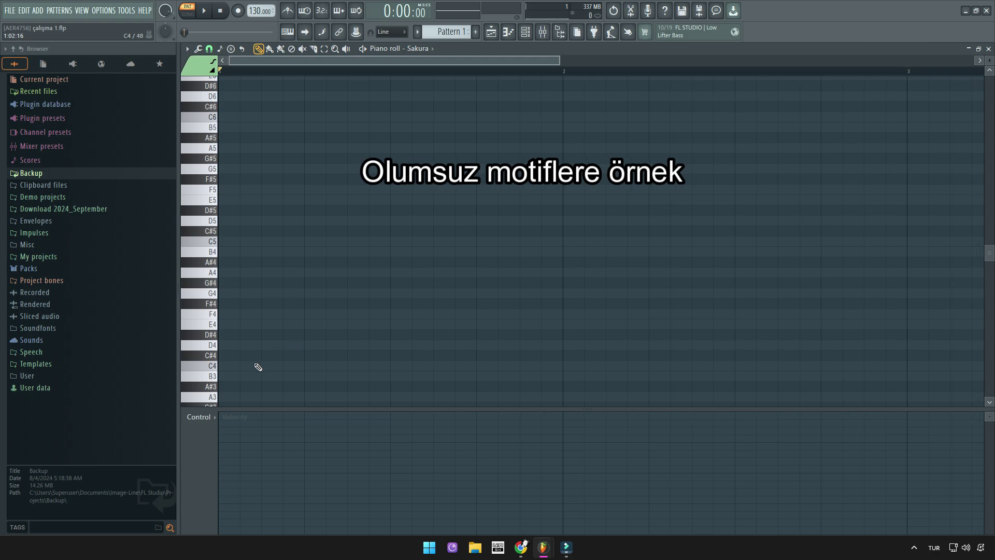
Draw a one-step F4, a one-step E4 and a six-step B3 in sequence from the pattern start and play the motif.
scroll(234, 345, "down", 1)
left_click(226, 333)
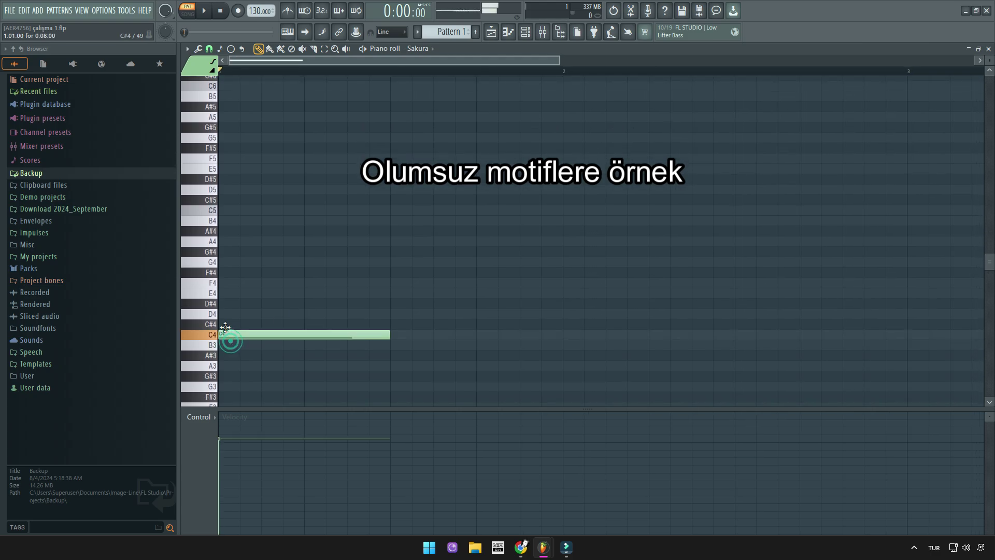
left_click_drag(356, 336, 231, 282)
left_click(243, 294)
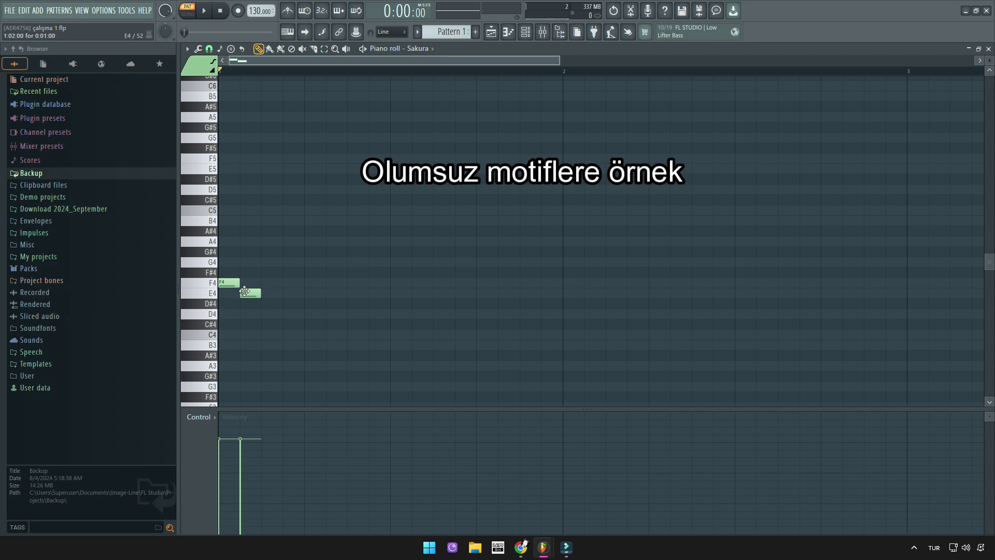
left_click_drag(274, 334, 392, 355)
key("space")
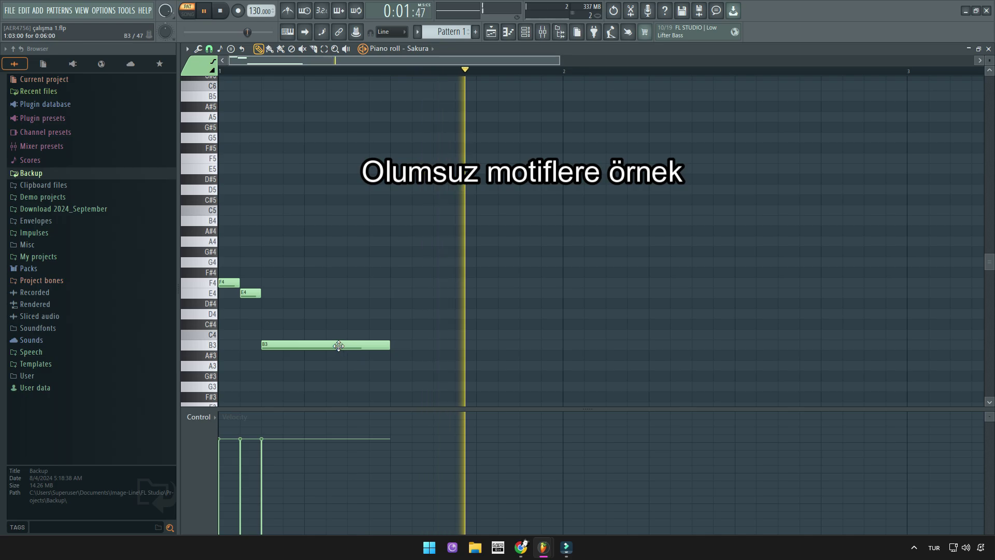
key("space")
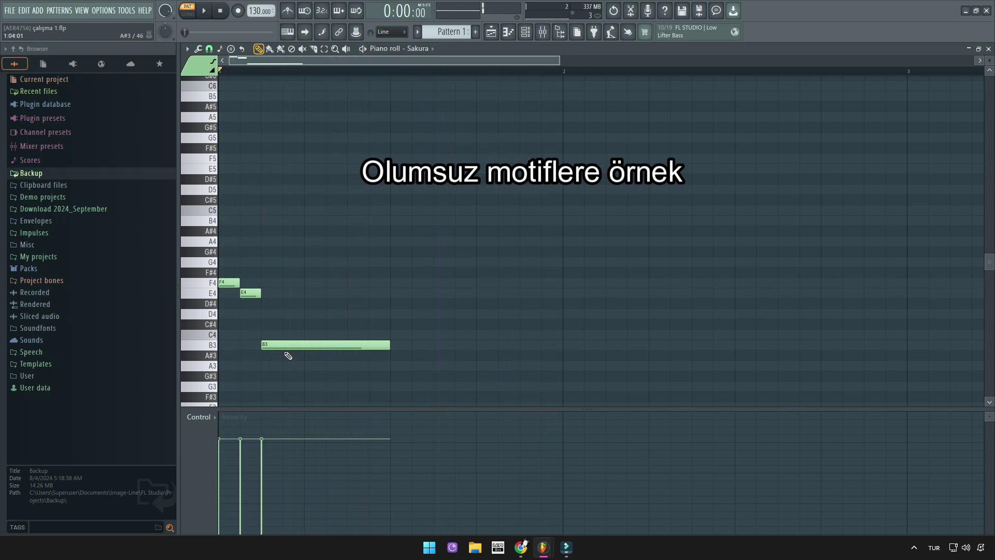
Delete the E4, lengthen the F4 to two steps, and play the motif.
right_click(250, 293)
left_click_drag(239, 282, 260, 282)
key("space")
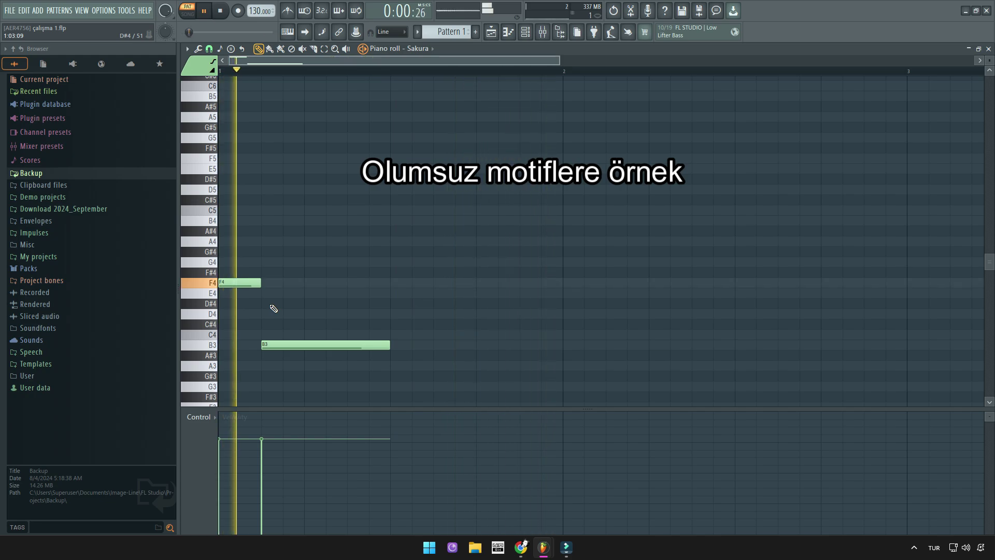
key("space")
Lower the six-step B3 to A3, layer a six-step B3 above it, and play the motif.
left_click_drag(271, 344, 273, 365)
key("space")
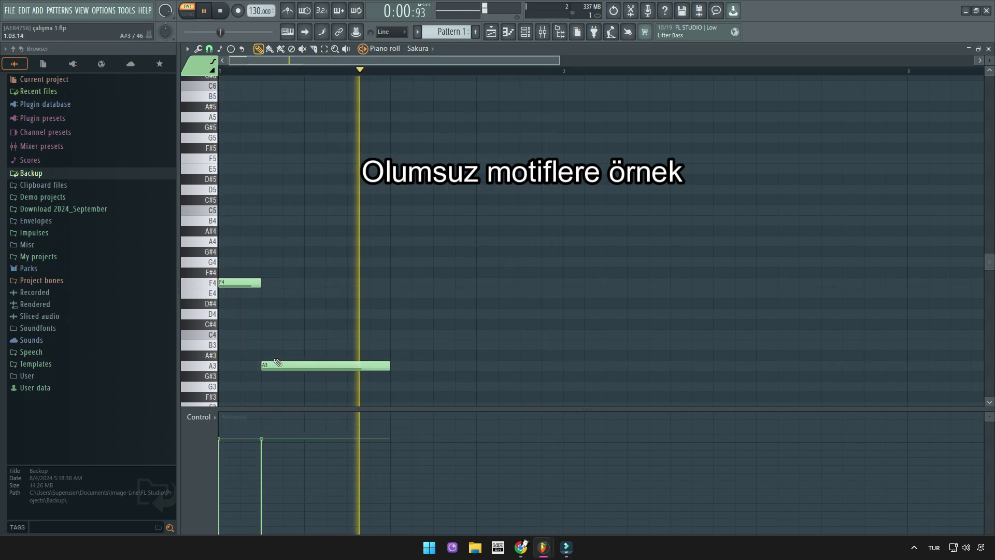
left_click(278, 345)
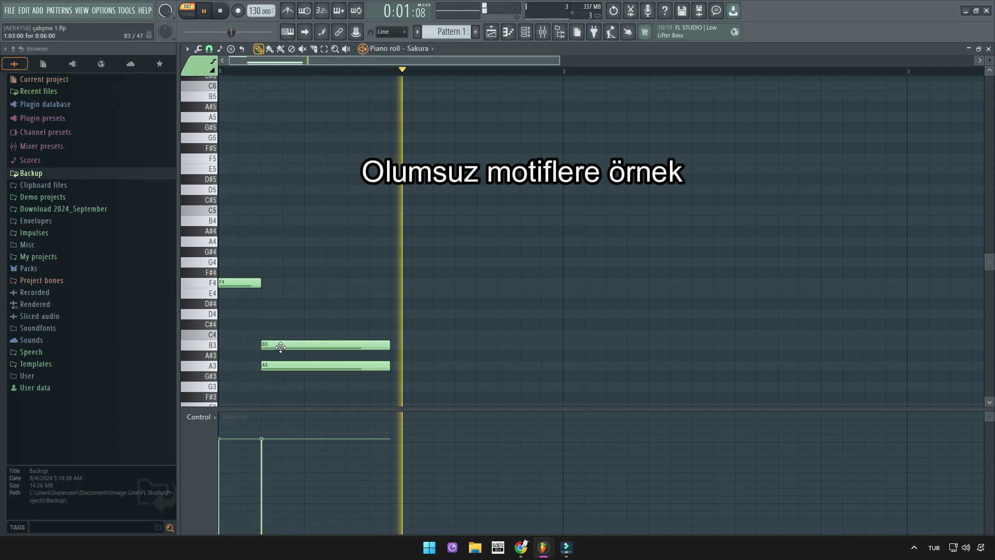
key("space")
Add a two-step B4 above the F4 at the pattern start and play the motif twice.
left_click_drag(227, 192, 231, 224)
key("space")
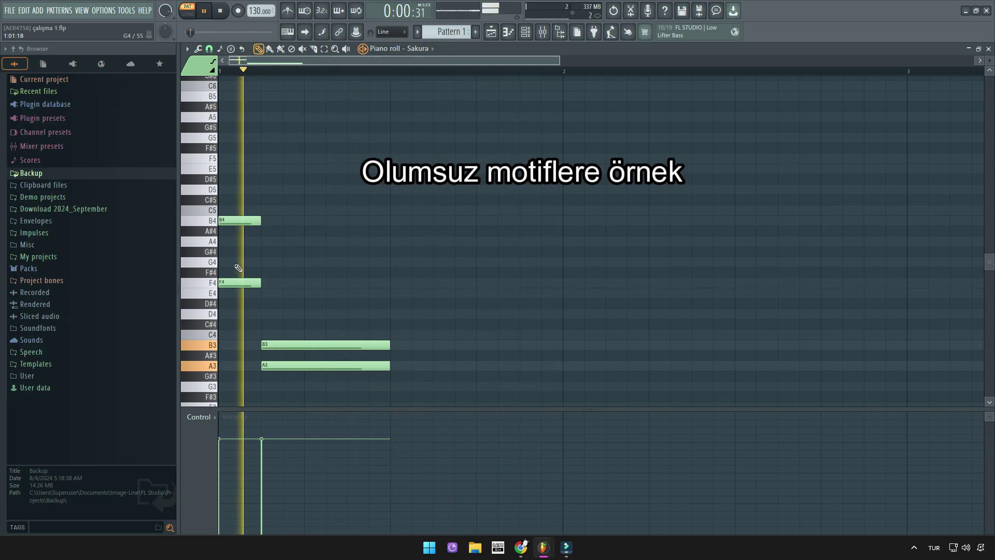
key("space")
key("space")
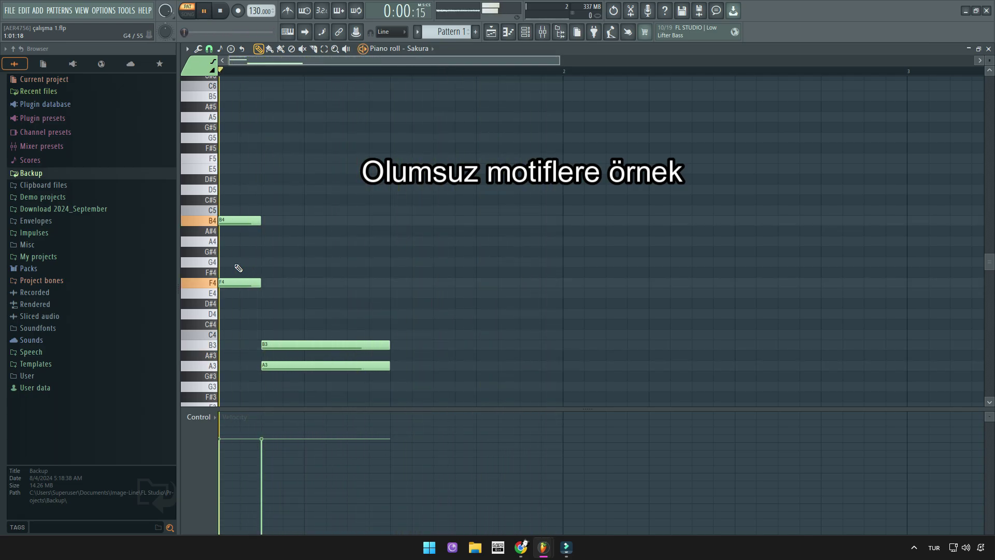
key("space")
Transpose the whole motif down one octave and play it.
key("ctrl+Down")
key("space")
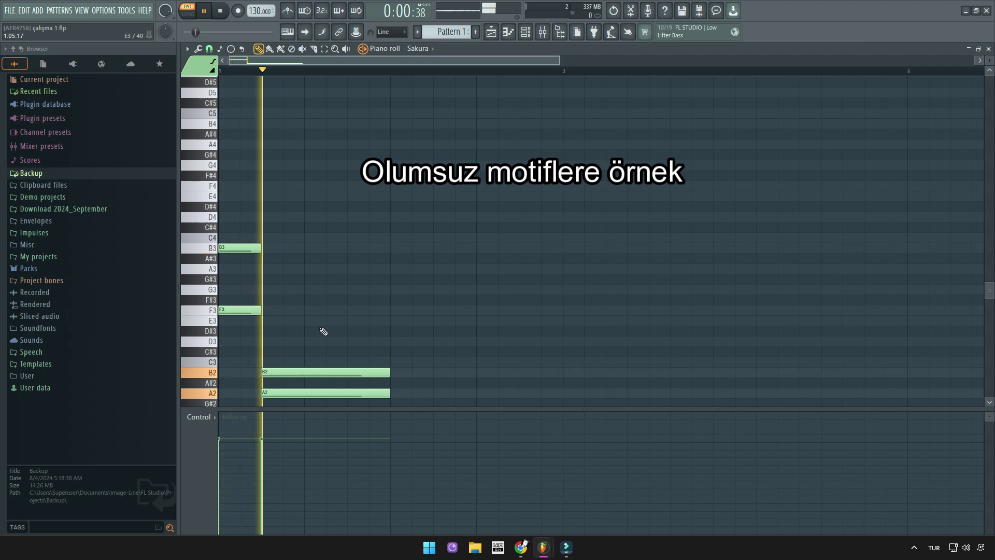
scroll(323, 327, "down", 1)
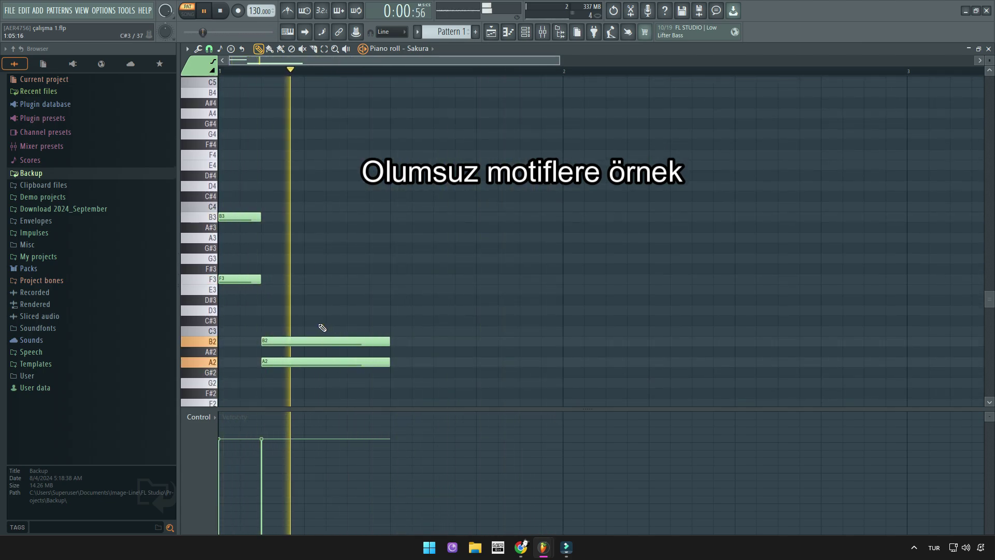
key("space")
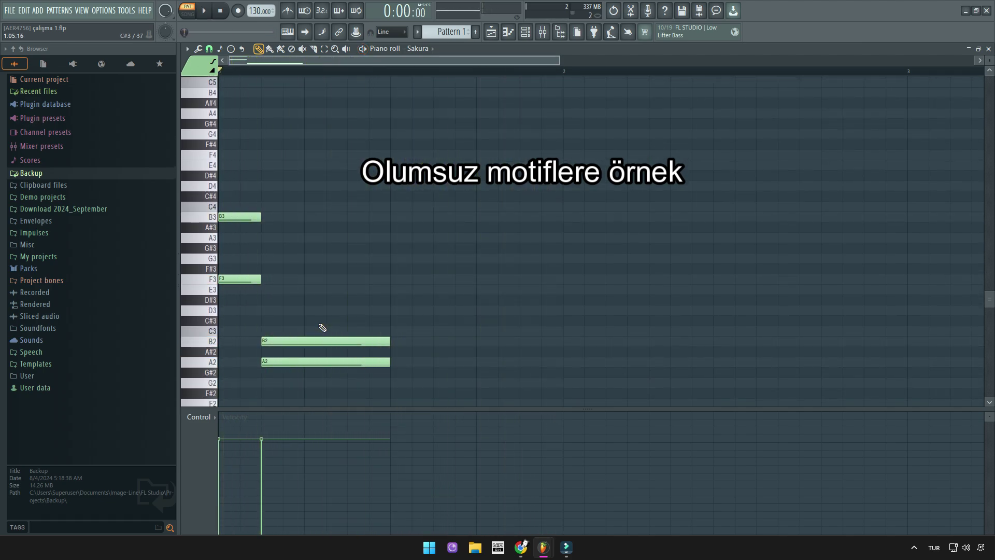
Delete the B2, A2, F3 and B3 notes to empty the piano roll.
right_click(282, 342)
right_click(280, 362)
right_click(231, 280)
right_click(224, 217)
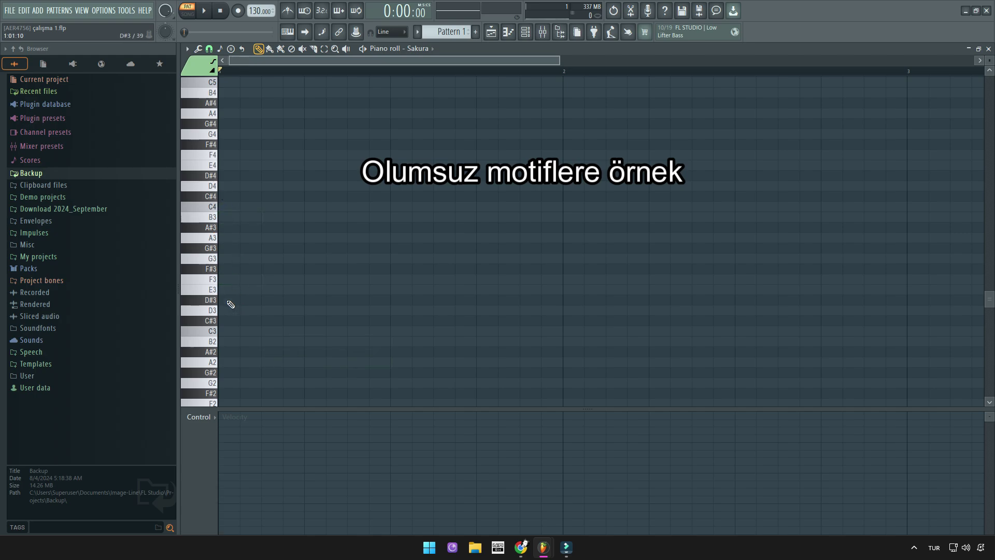
Draw a one-step C3, a two-step C3 and a two-step B2 in sequence from the pattern start and play them.
left_click(227, 331)
left_click(250, 333)
left_click_drag(262, 333, 283, 332)
left_click(288, 341)
key("space")
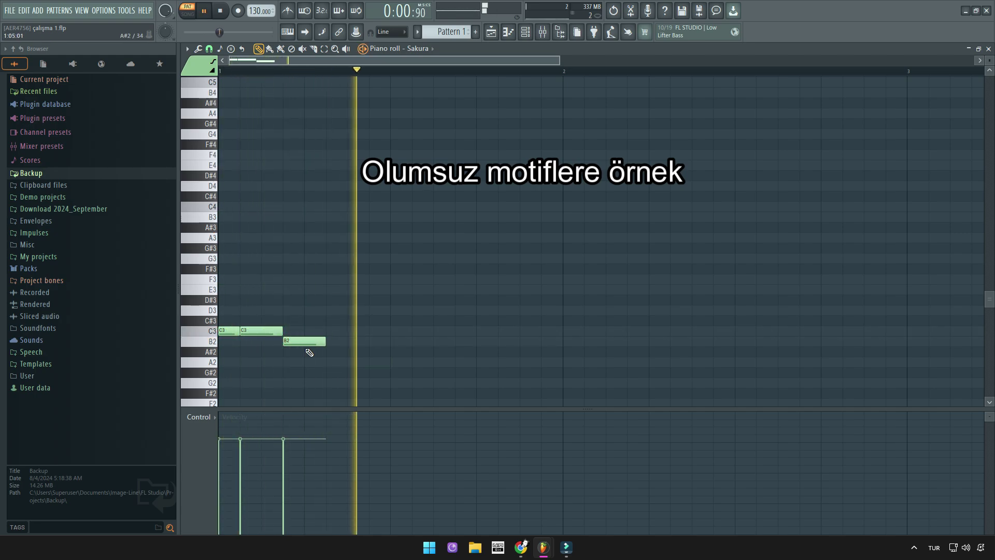
key("space")
Add a two-step A2 at step seven and an eight-step F2 directly after it, and play the motif.
left_click(350, 362)
left_click(397, 383)
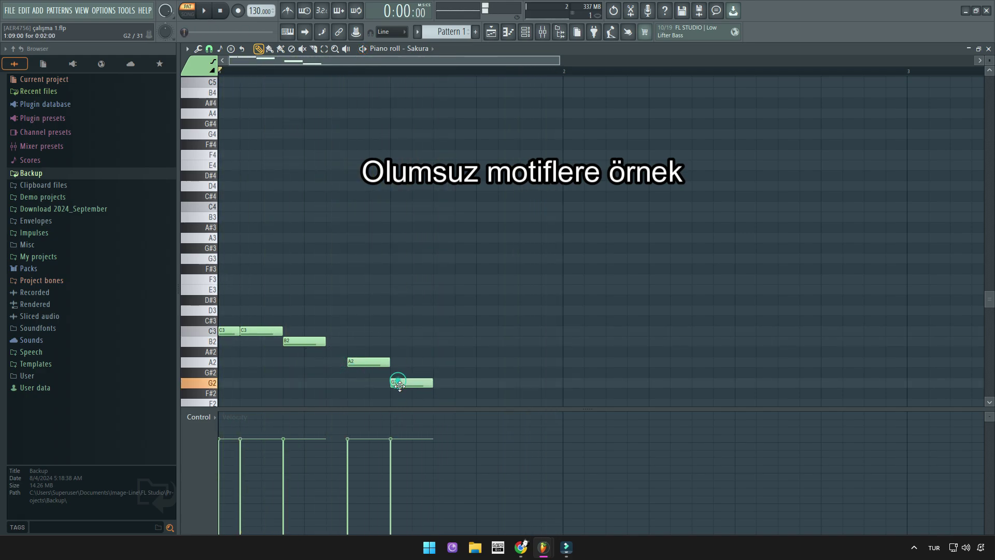
left_click_drag(418, 384, 563, 398)
key("space")
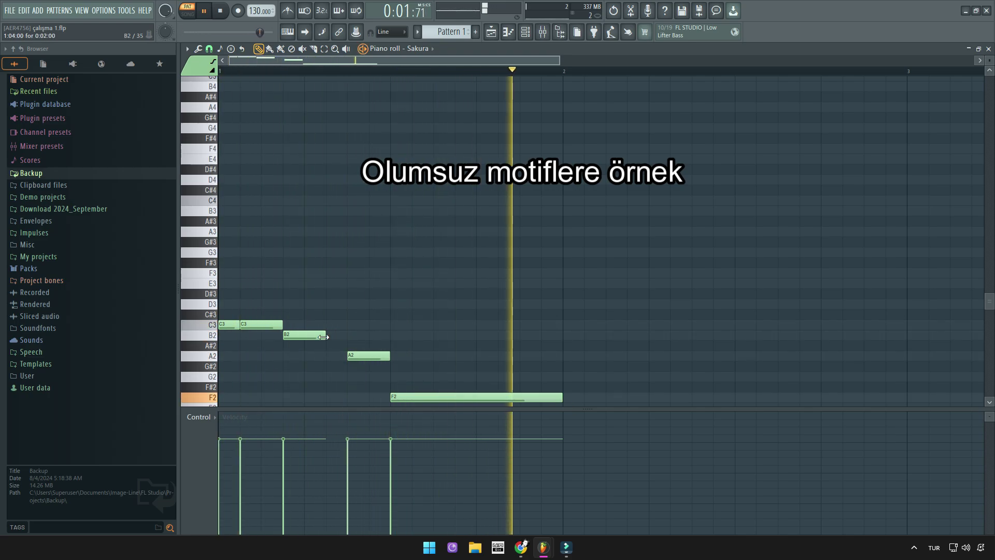
Lengthen the B2 to three steps and the F2 to twelve steps, and play the motif.
left_click_drag(323, 337, 347, 337)
key("space")
left_click_drag(562, 398, 649, 401)
key("space")
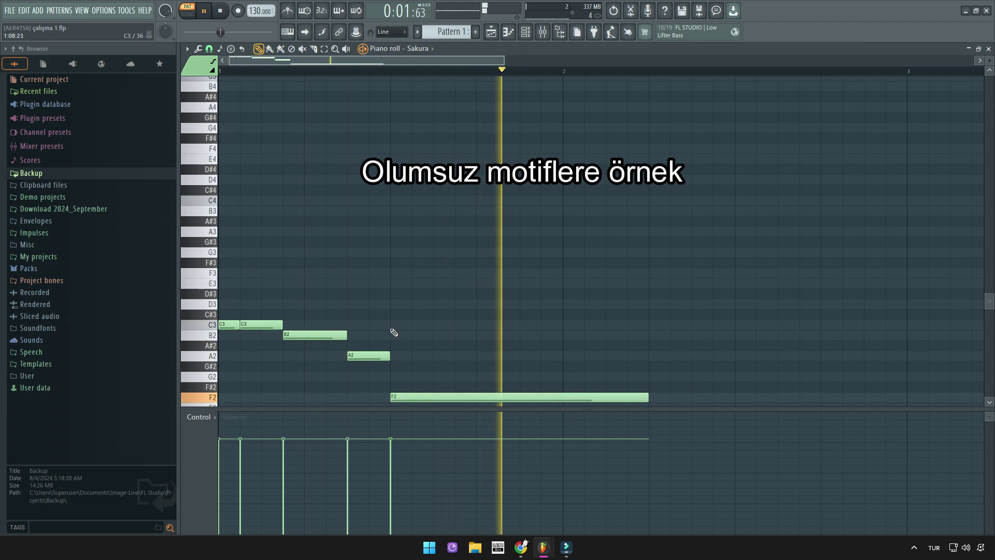